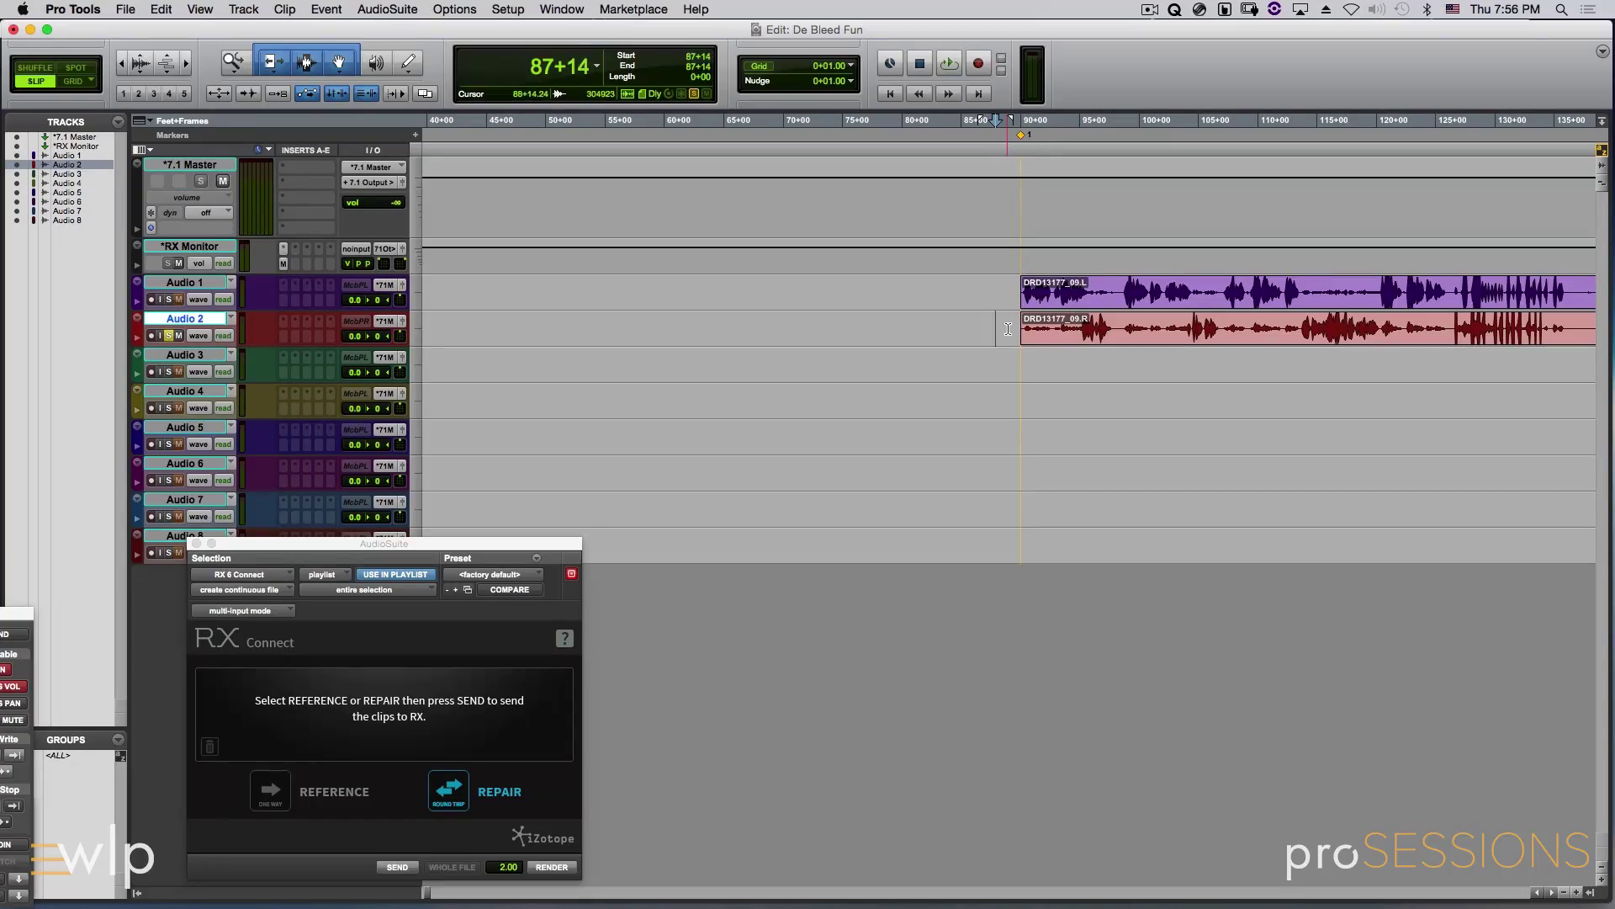
Return to the start of the Audio 1 and Audio 2 ADR clips and begin playback.
key("Tab")
key("space")
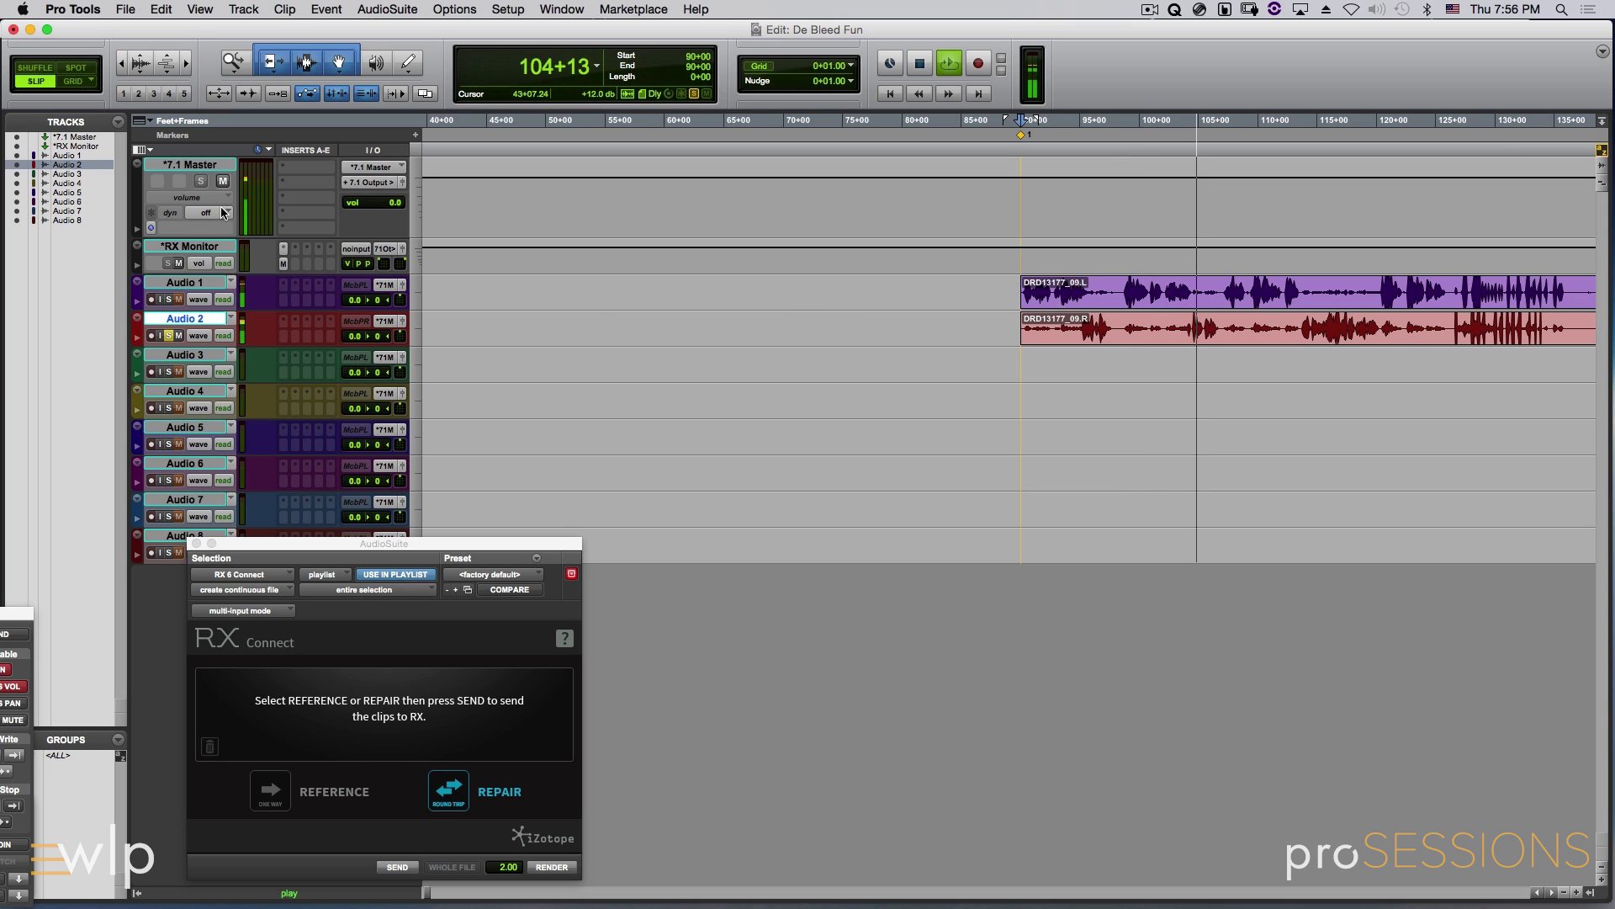
Stop playback, select both the Audio 1 and Audio 2 clips, and return to Pro Tools.
key("space")
left_click(1105, 323)
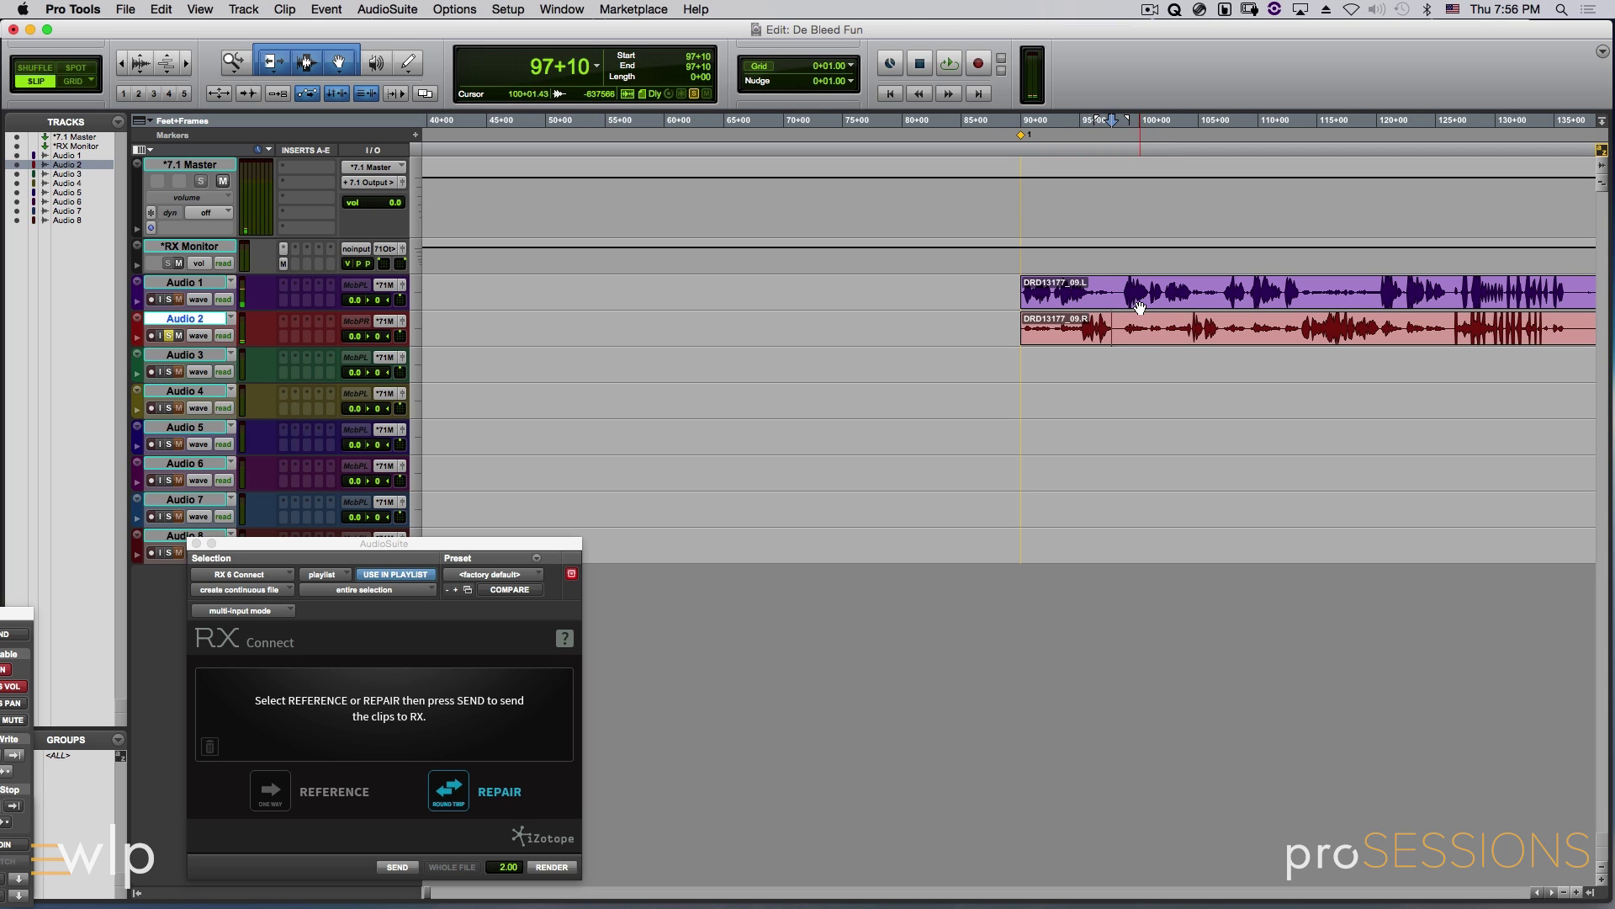
left_click(1139, 307)
left_click(1142, 321, "shift")
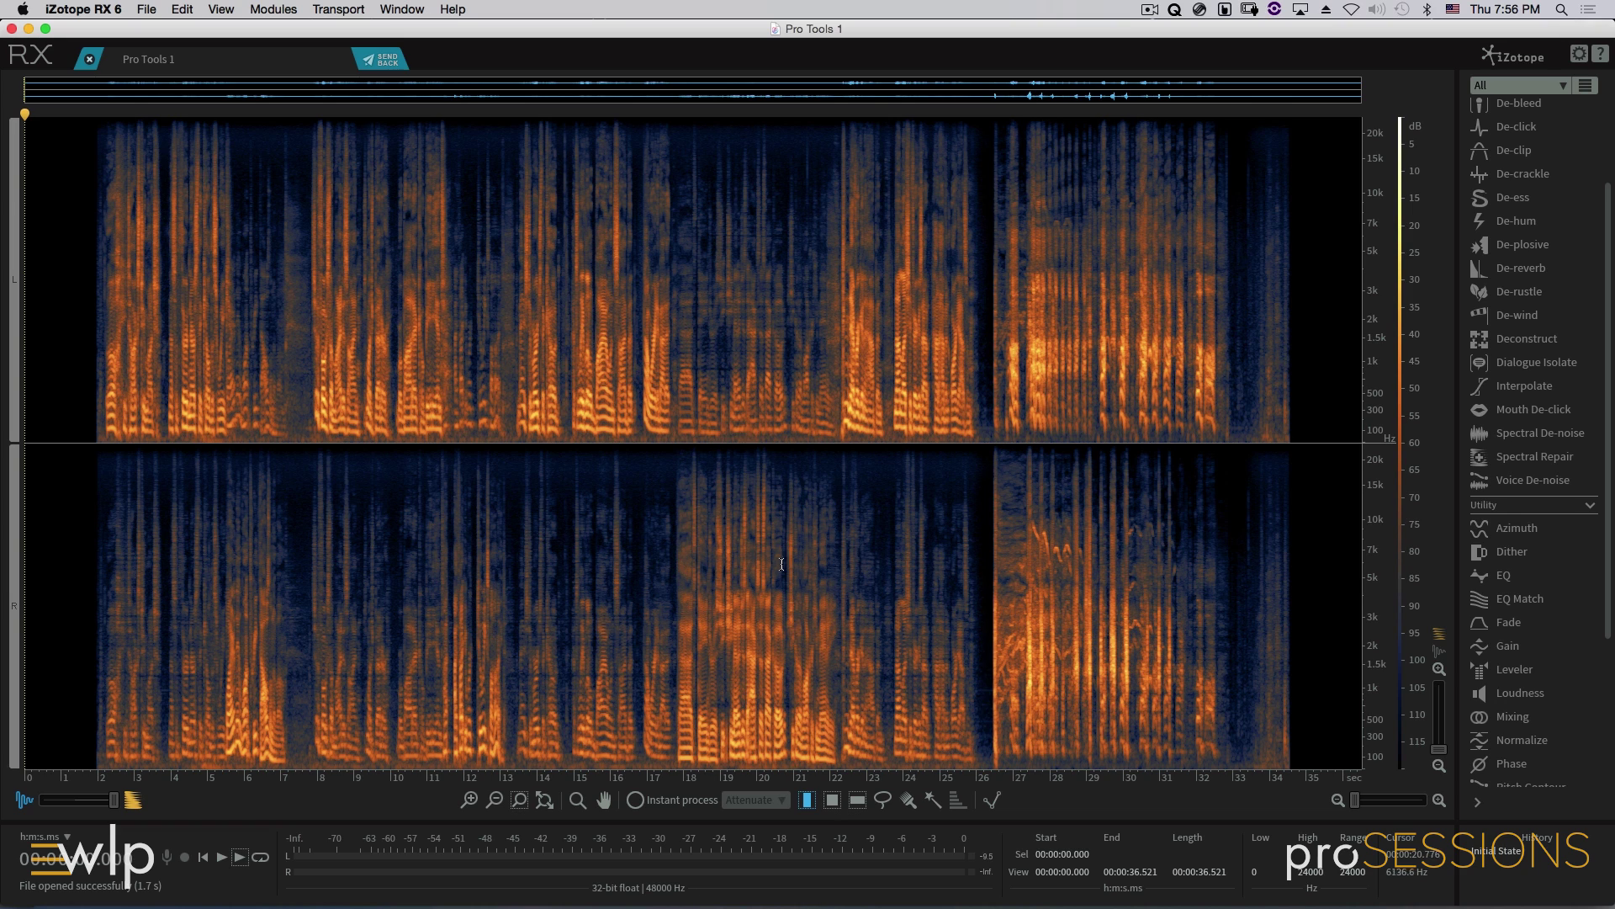
key("super+Tab")
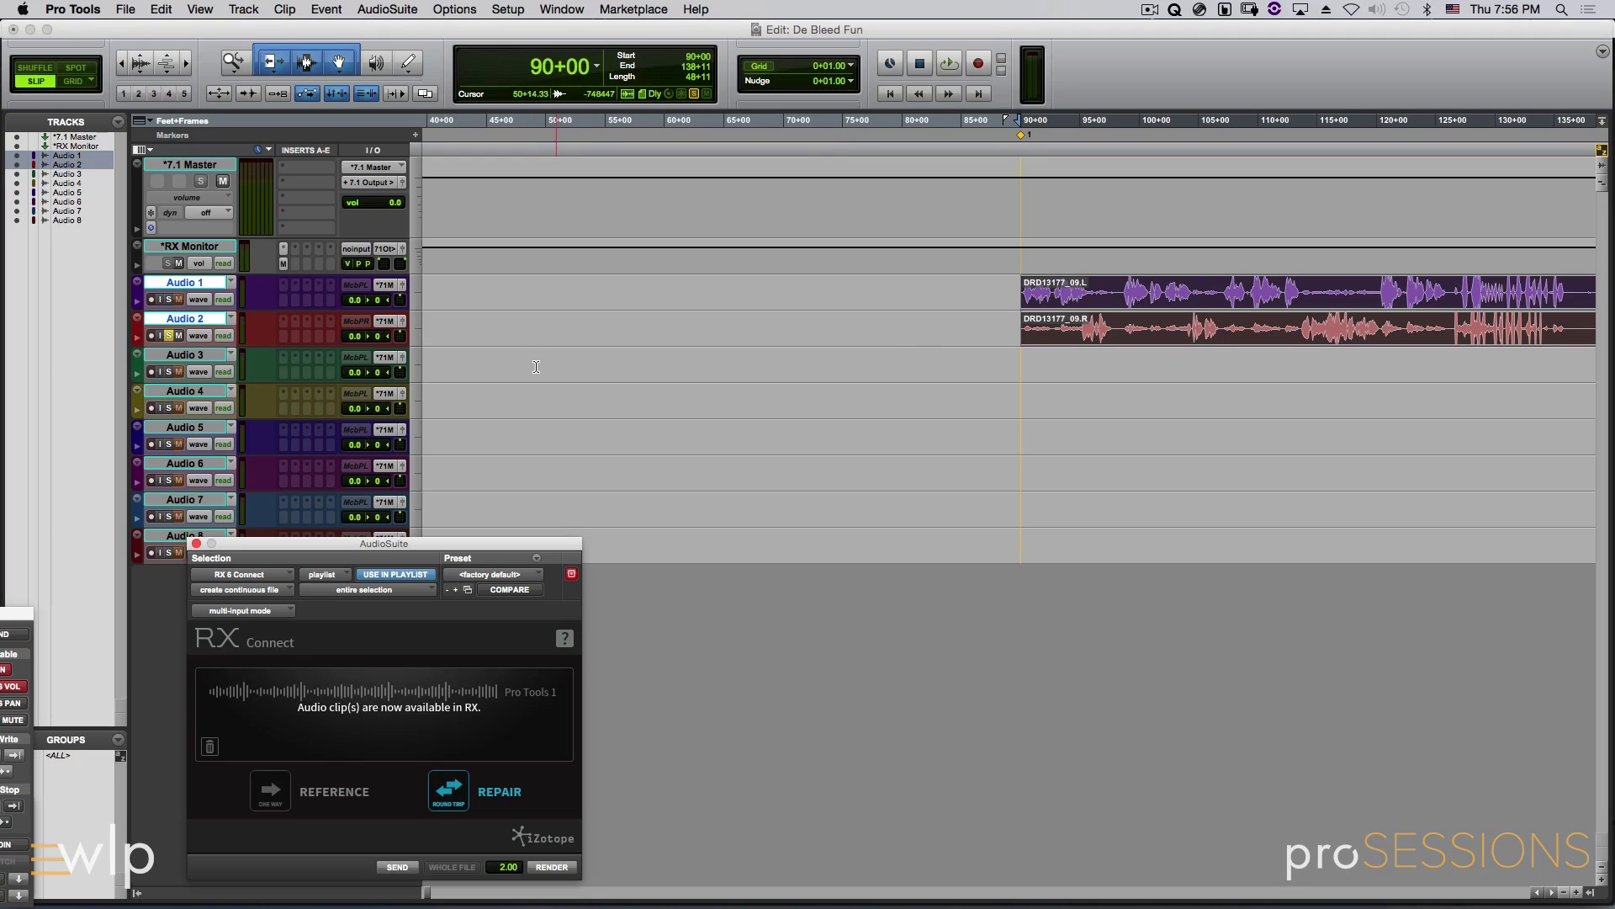
Set the RX Connect selection mode to clip by clip and send both clips to RX.
left_click(1141, 386)
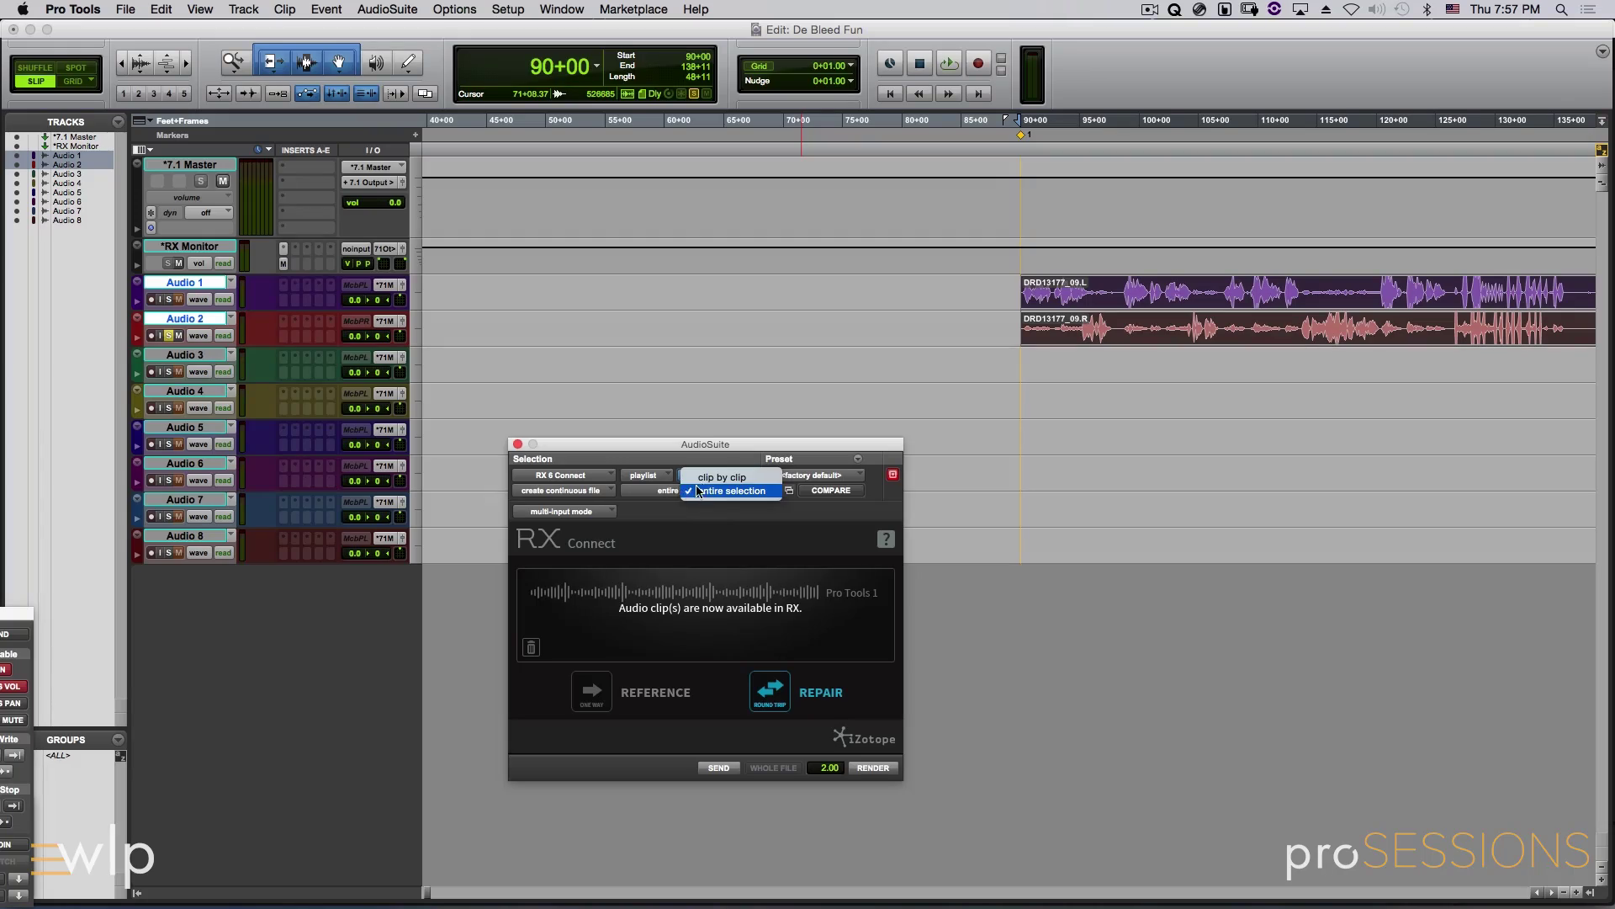
left_click(722, 477)
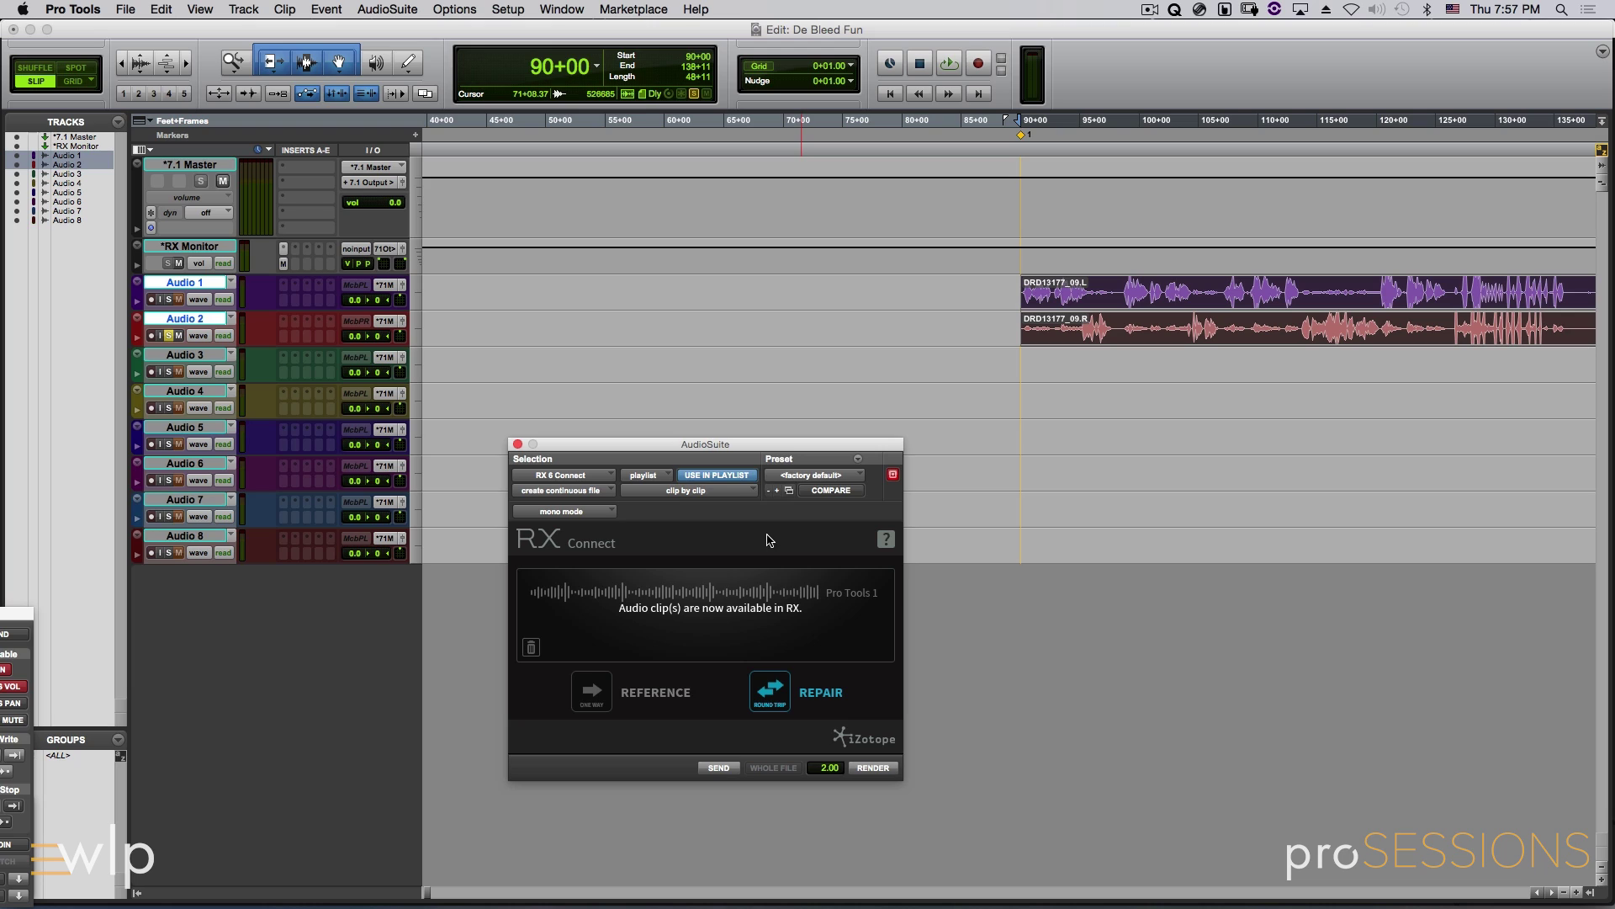
left_click(683, 496)
left_click(714, 491)
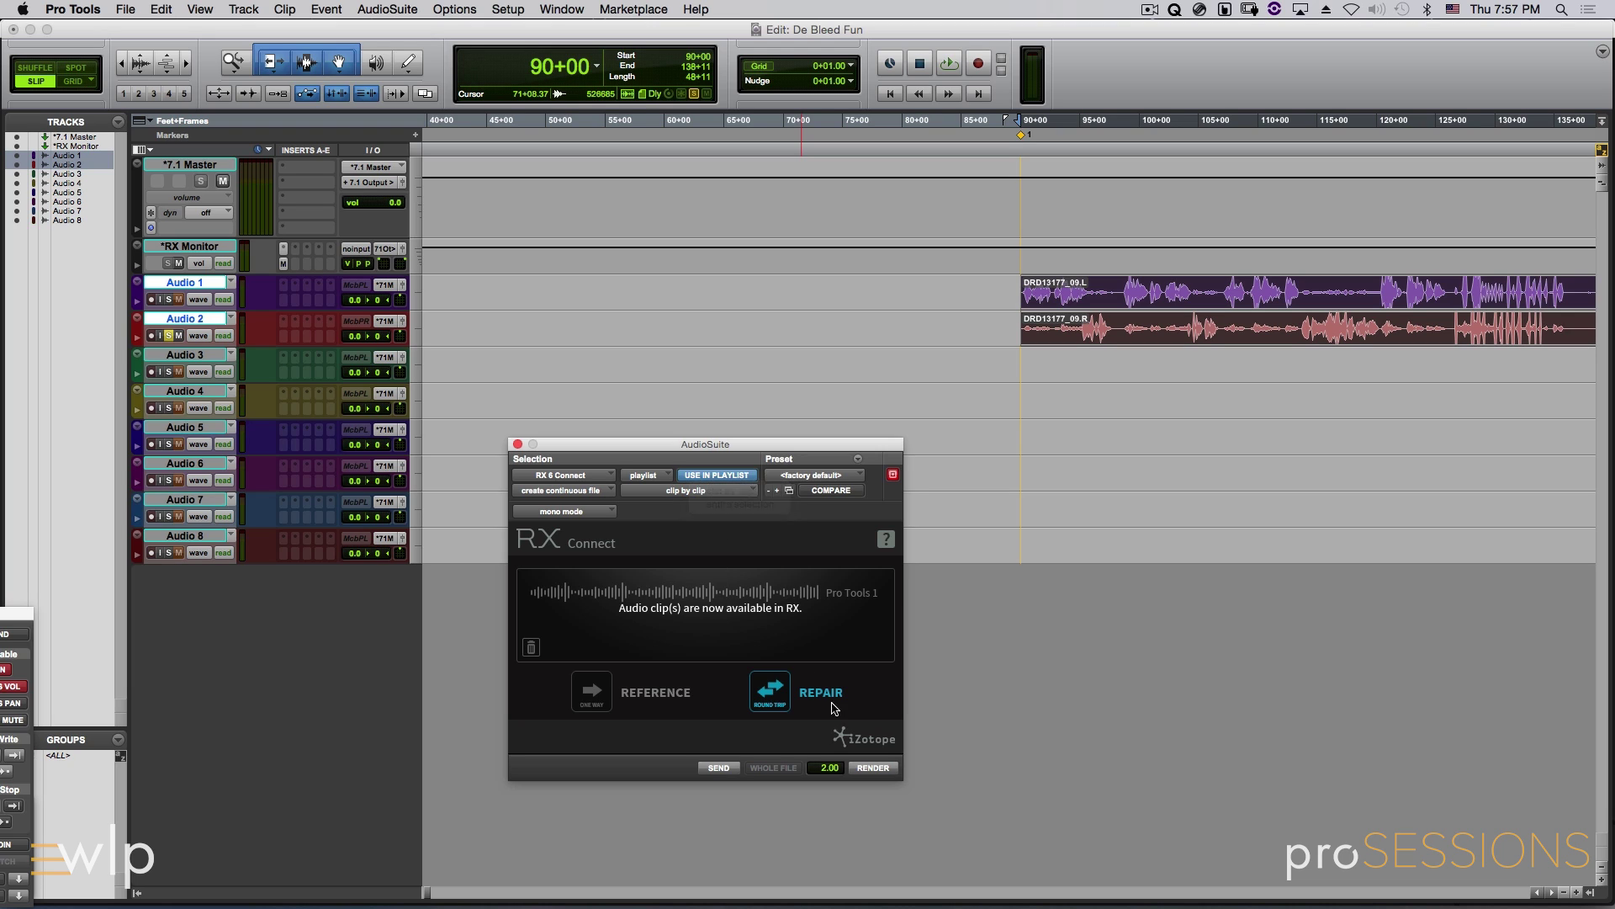
left_click(739, 768)
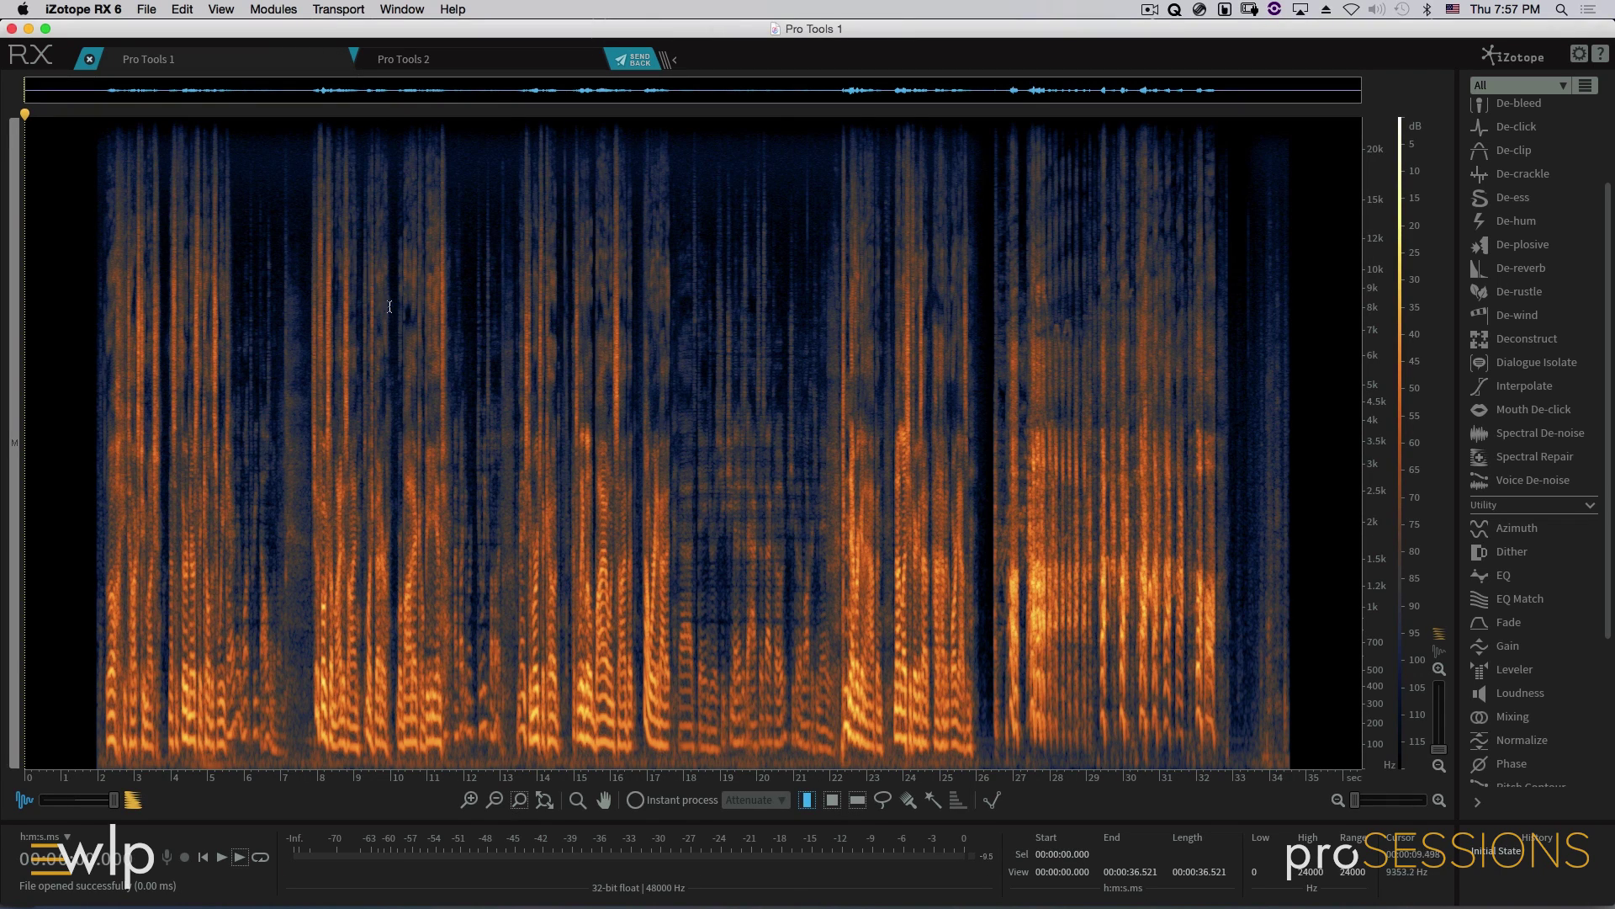
Inspect the Pro Tools 1 and Pro Tools 2 spectrograms around 10.29 seconds.
left_click(401, 430)
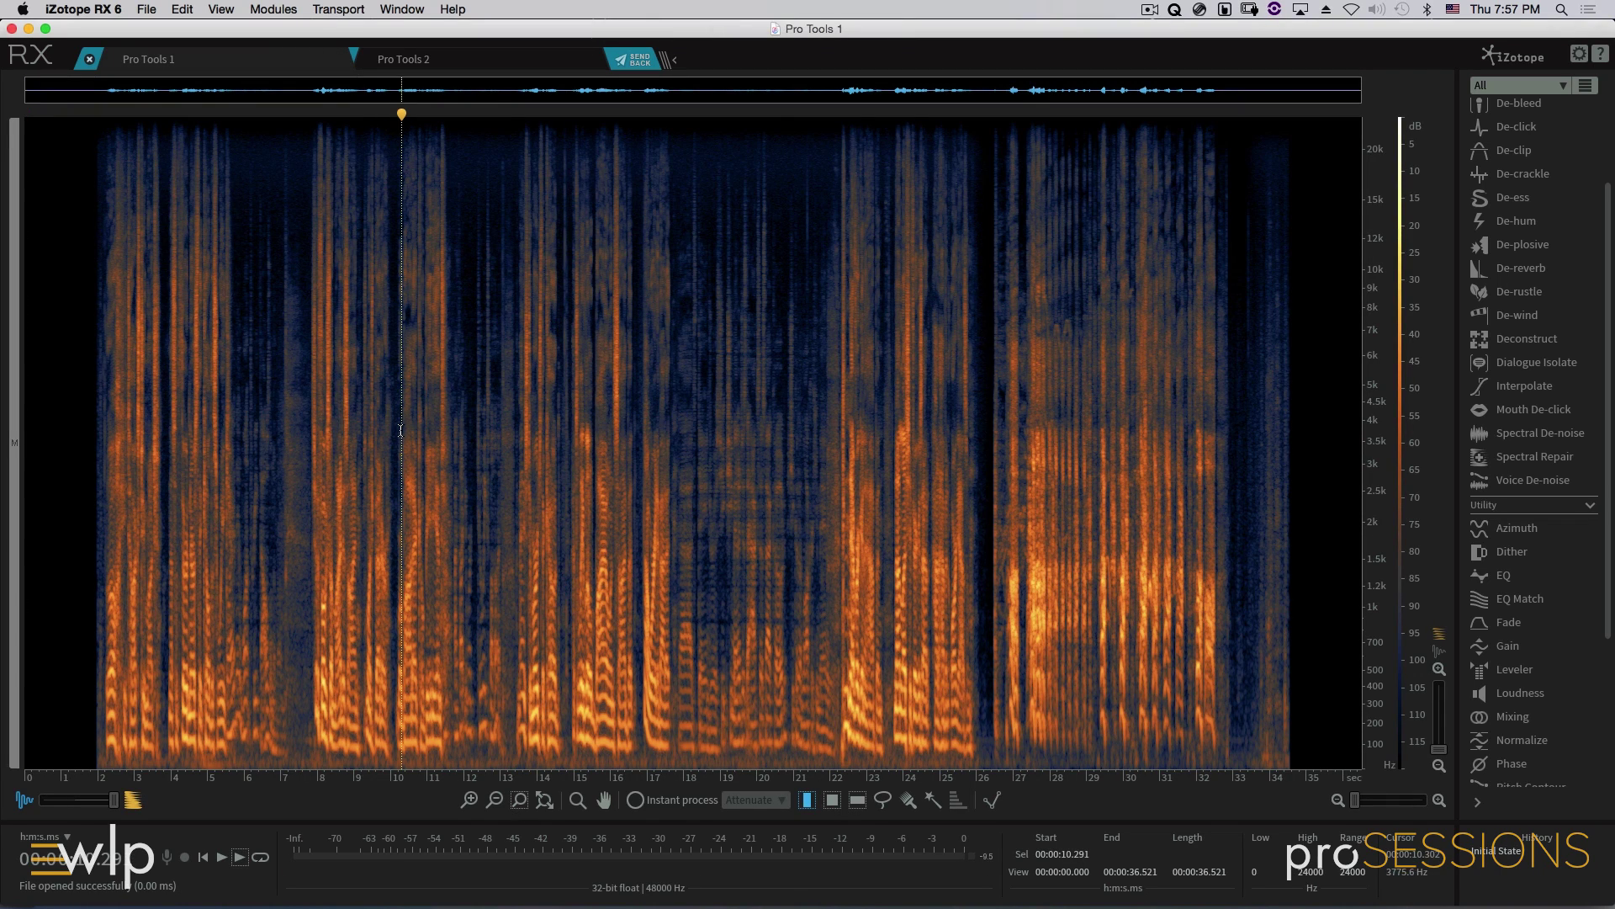
left_click(452, 53)
left_click(214, 64)
In De-bleed, learn a profile with Pro Tools 2 as bleed source and process Pro Tools 1.
left_click(1527, 106)
left_click_drag(1210, 98, 1088, 182)
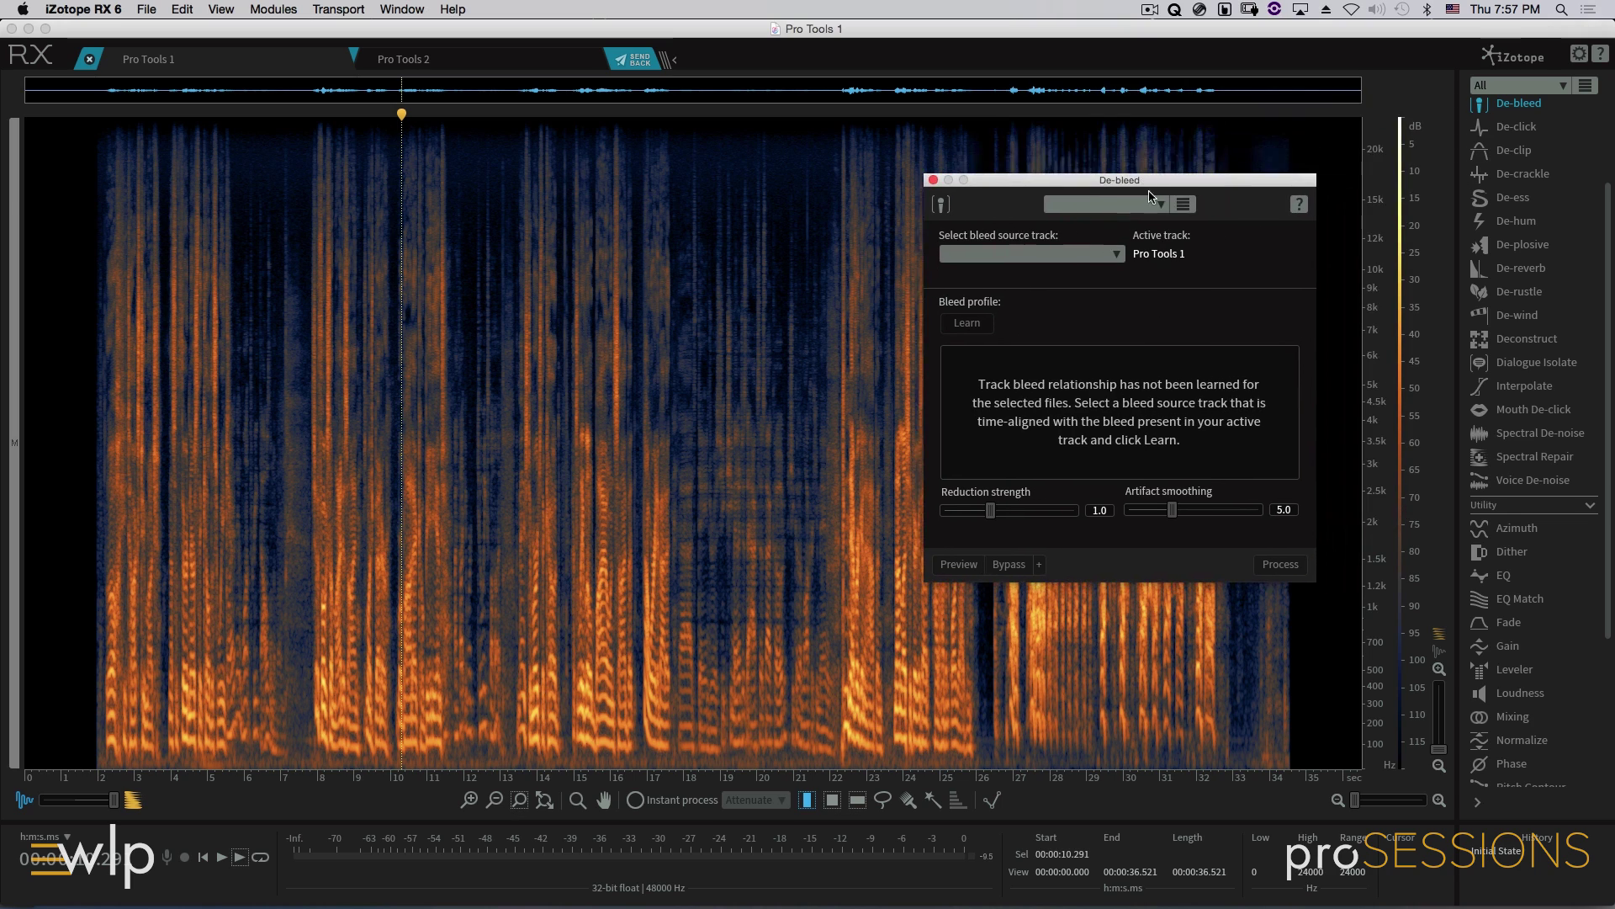
left_click(1118, 254)
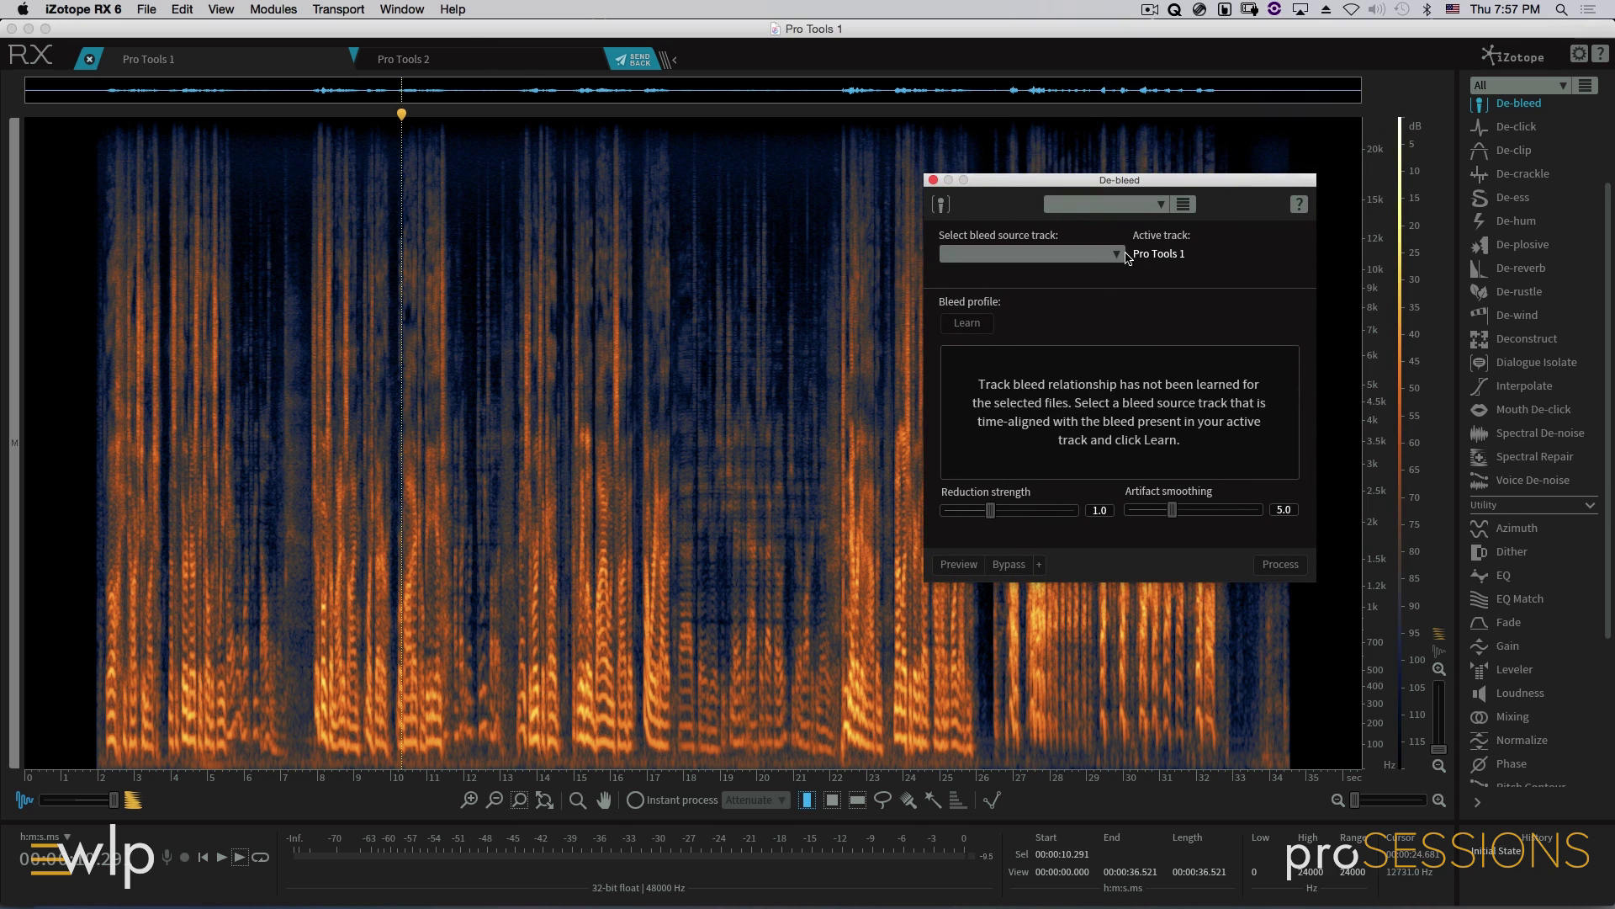
left_click(1031, 292)
left_click(974, 325)
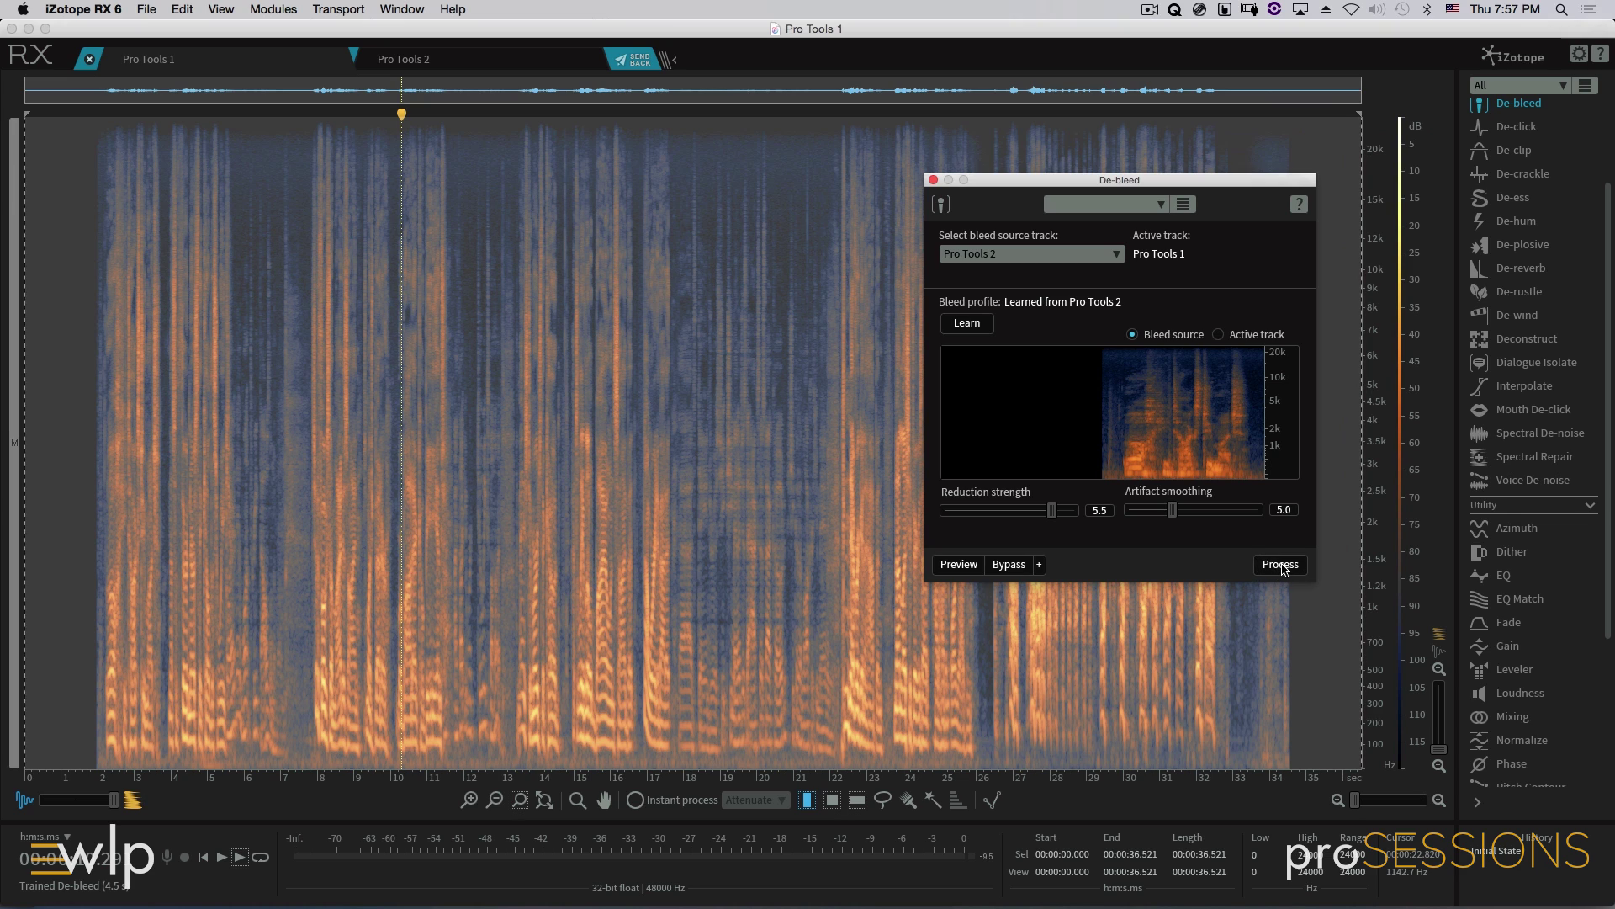
left_click(1277, 571)
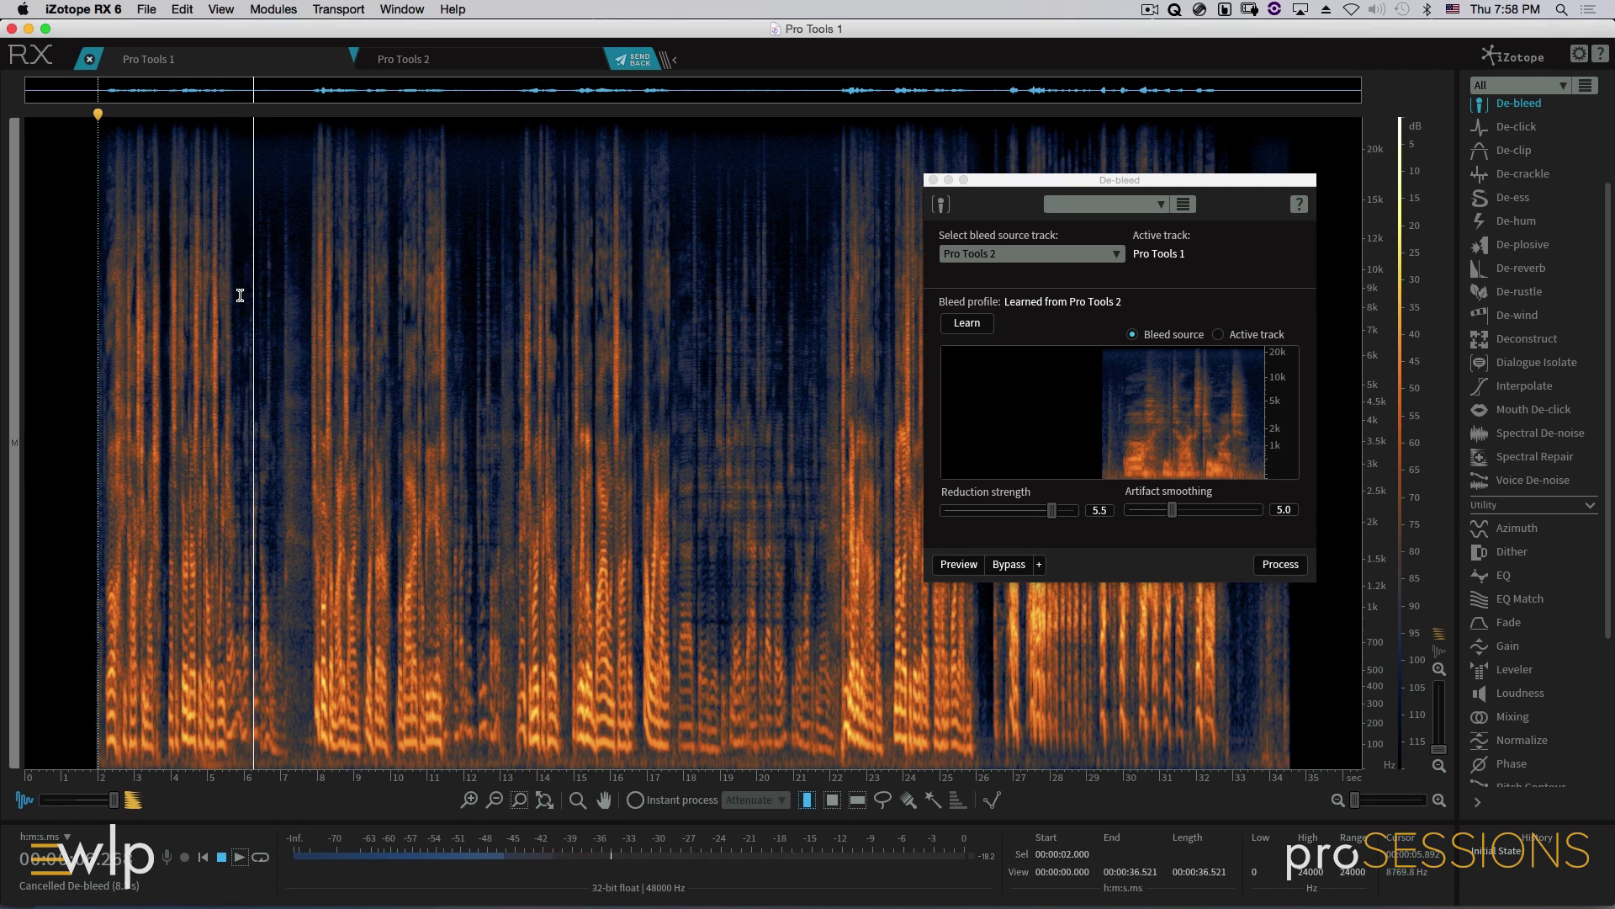
Re-run De-bleed on Pro Tools 1, audition from 2 seconds, and send it back to Pro Tools.
key("space")
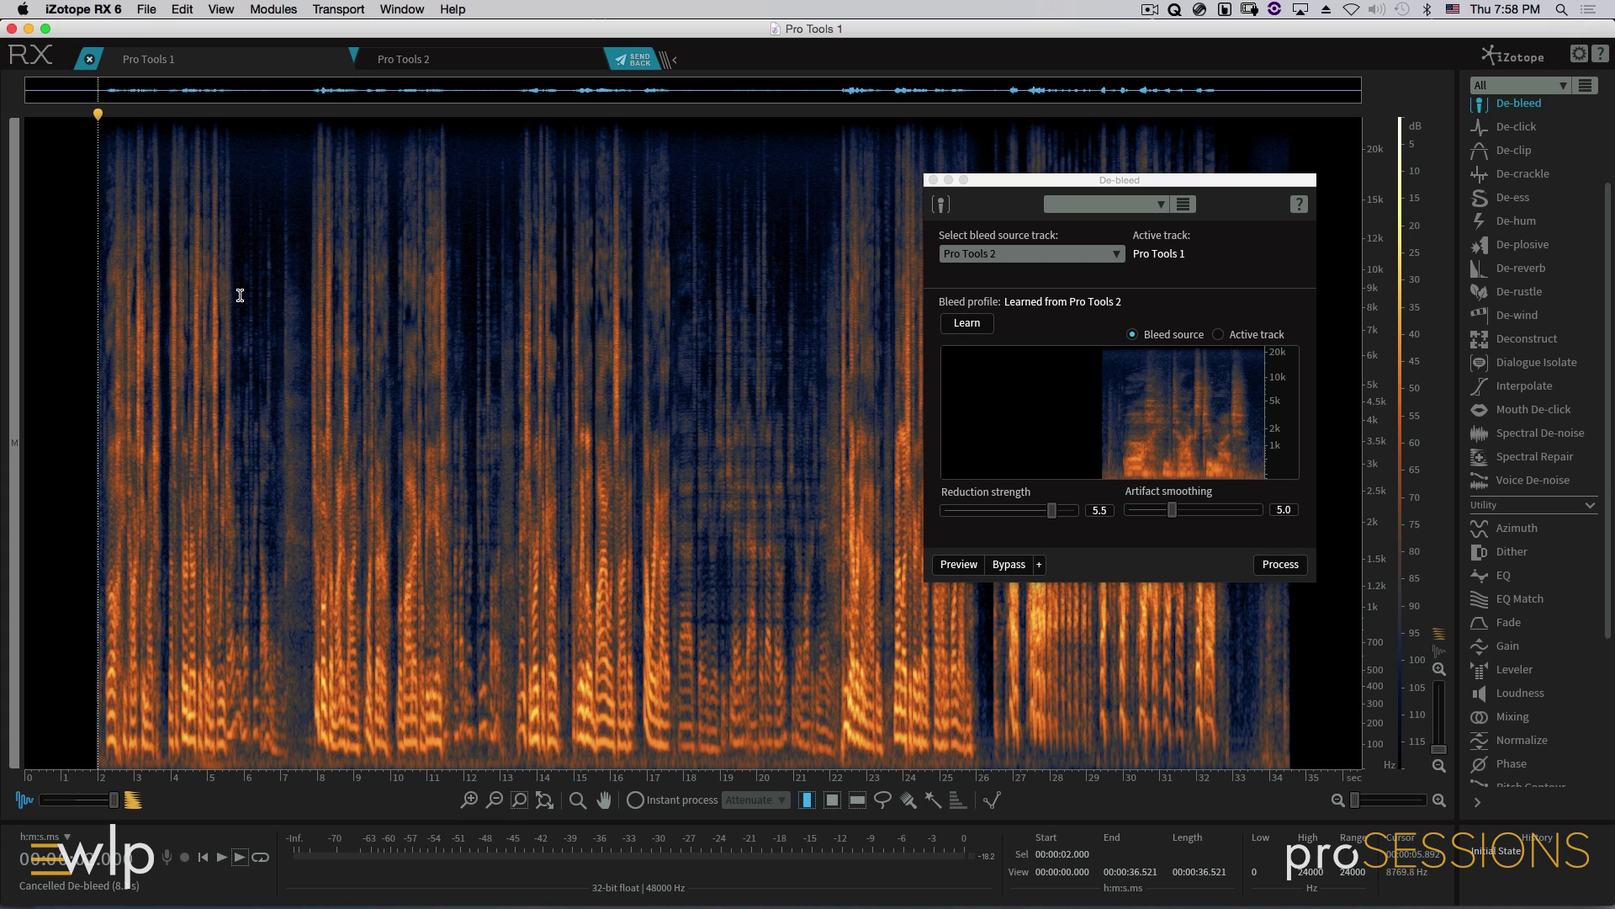
left_click(1296, 571)
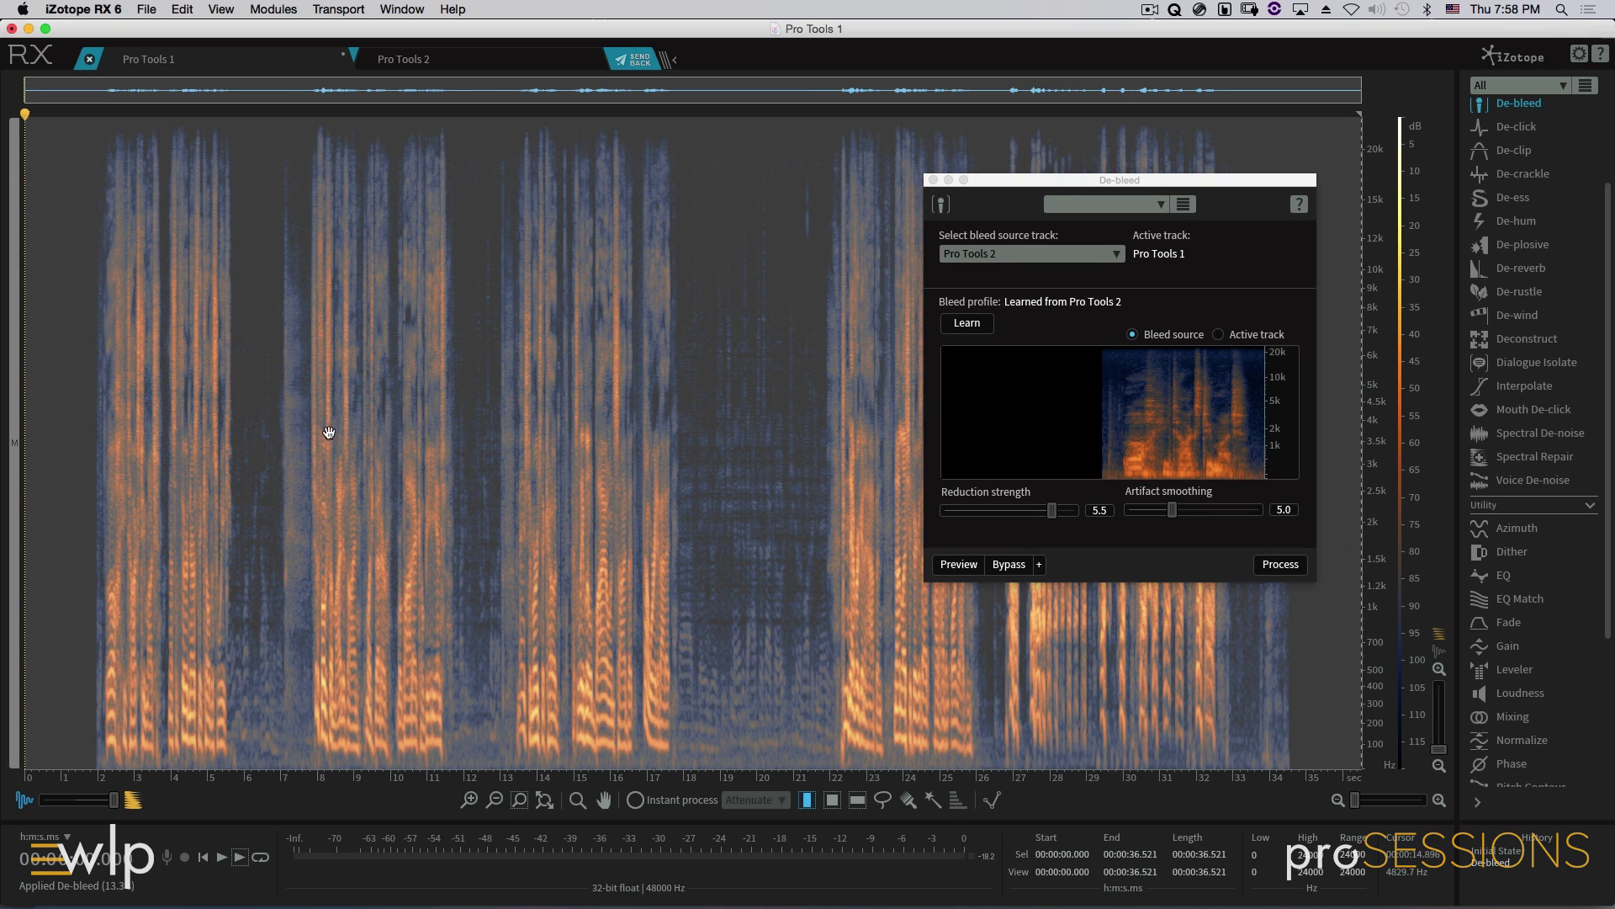
left_click(98, 457)
key("space")
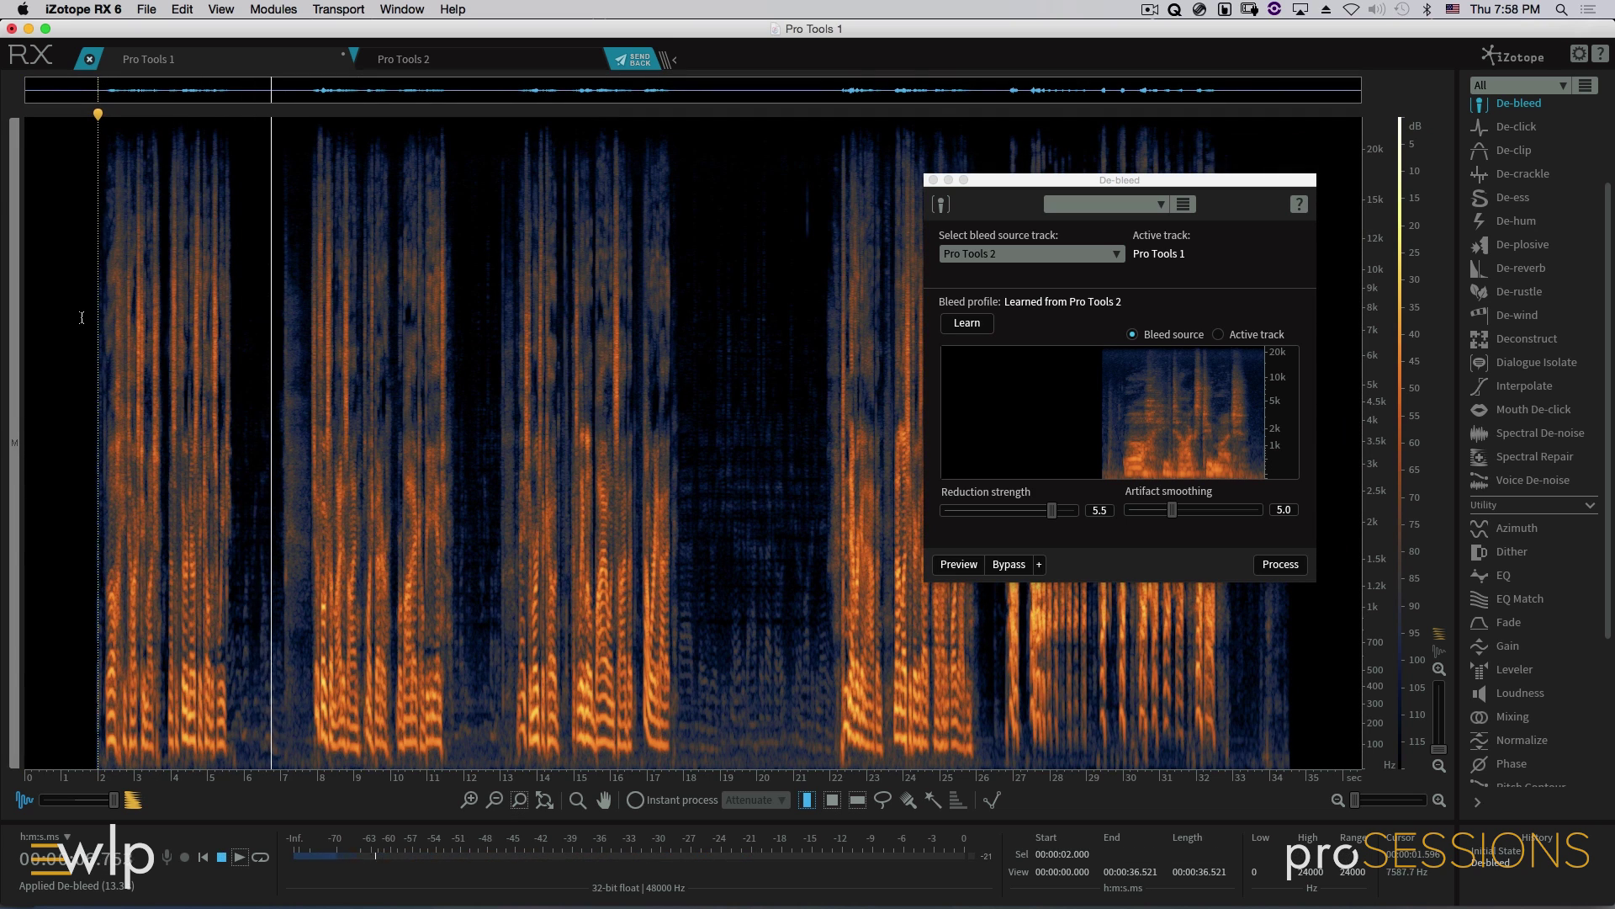
key("space")
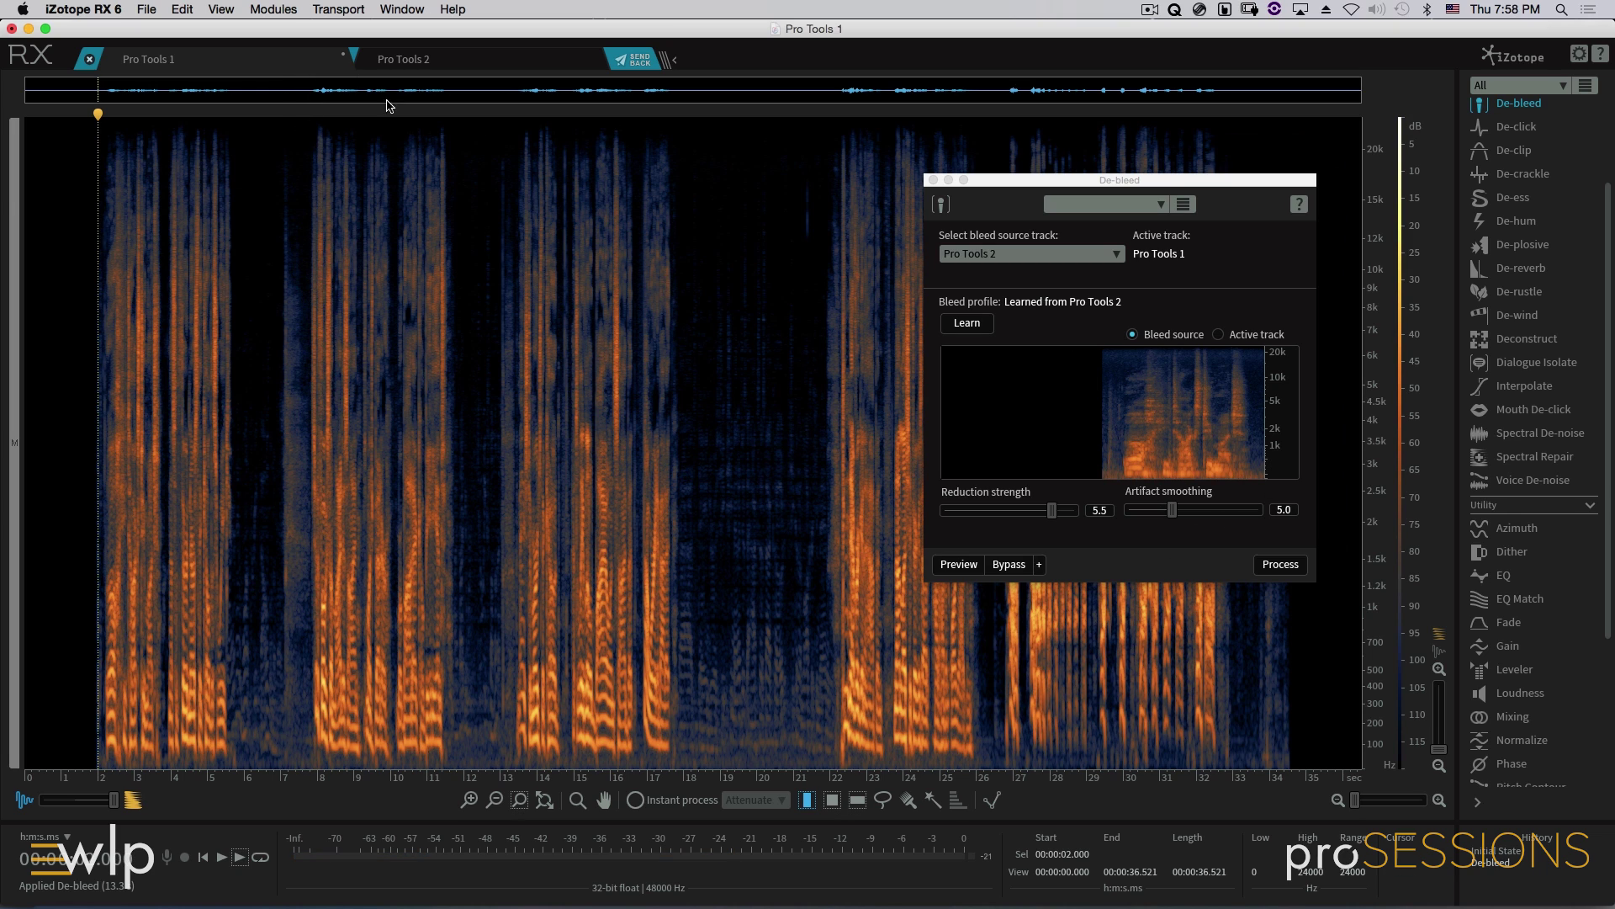
left_click(639, 59)
Render the RX De-bleed changes into the Audio 1 clip.
double_click(1191, 309)
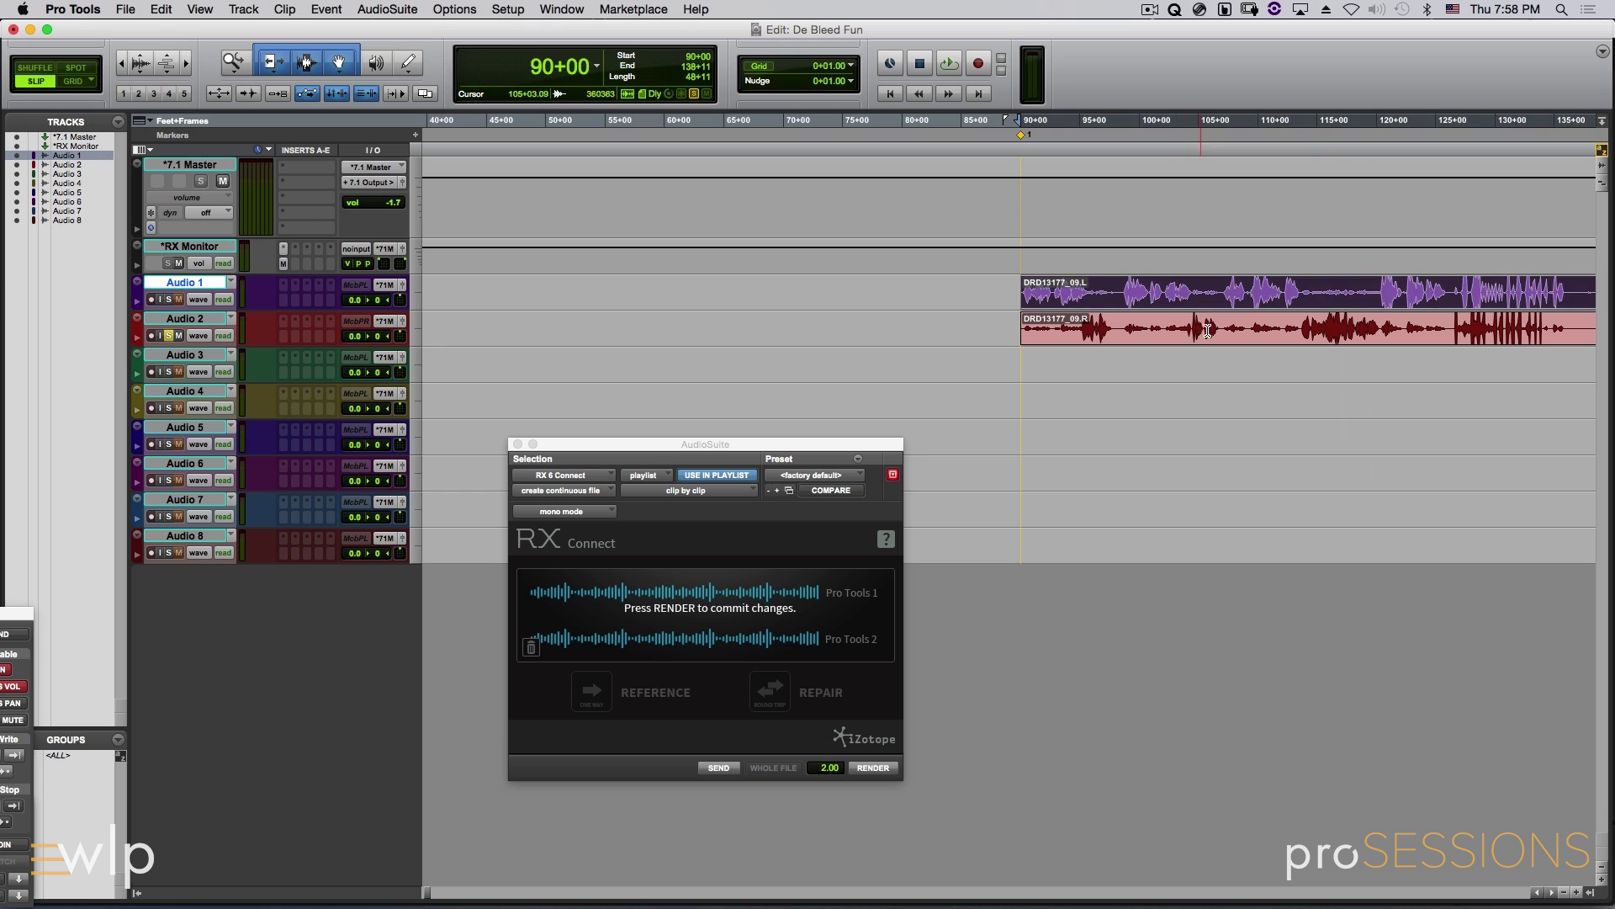
left_click(875, 768)
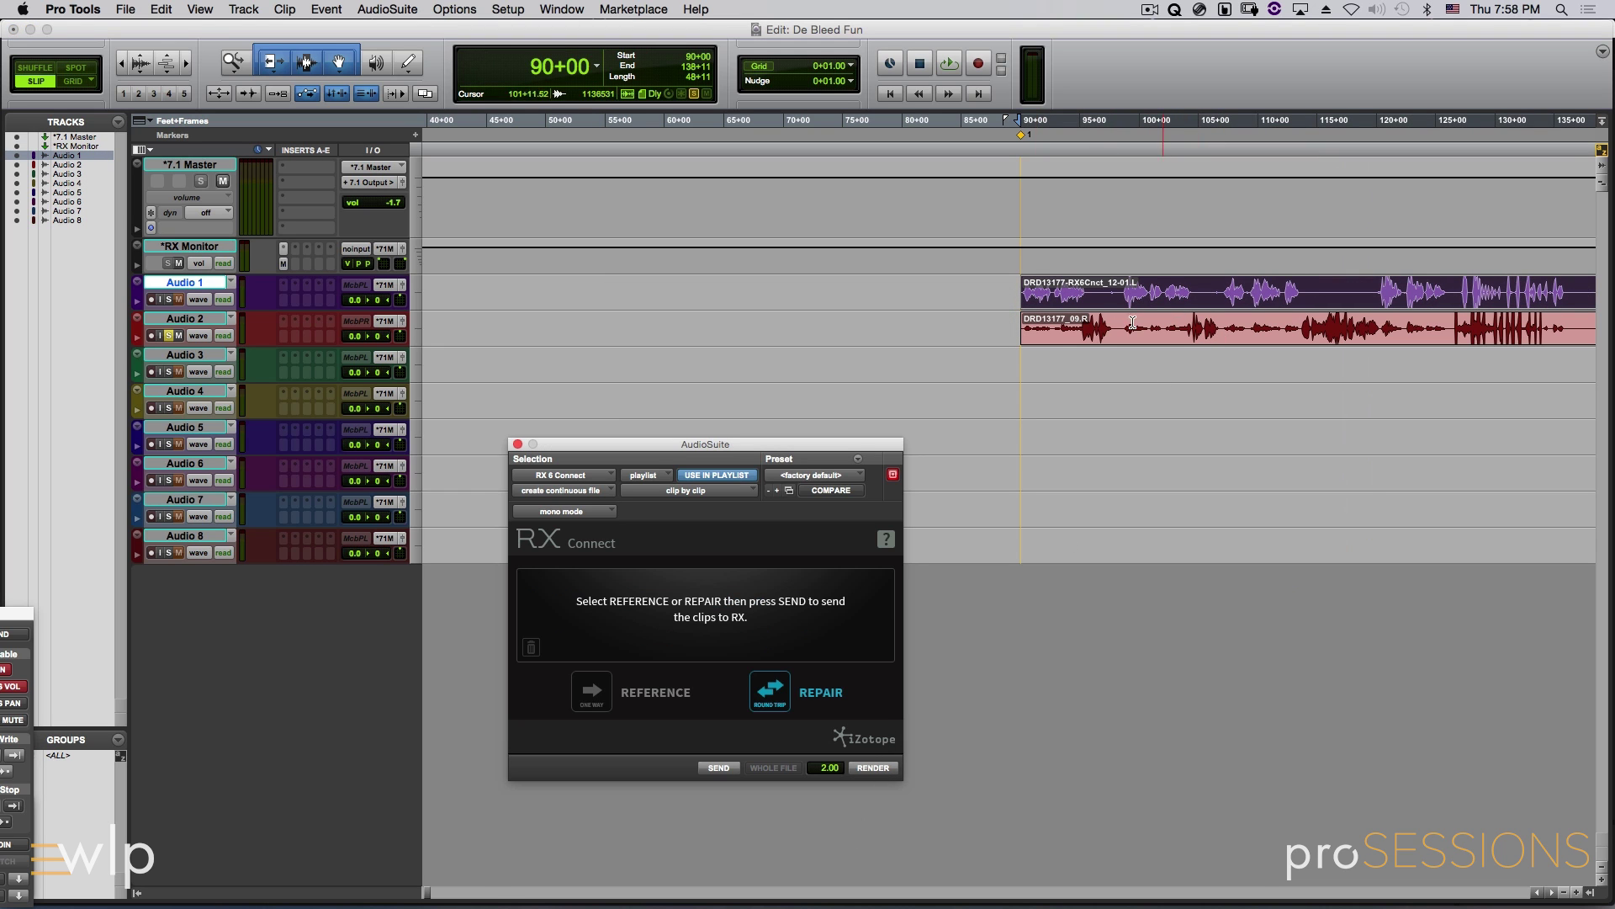
left_click(996, 288)
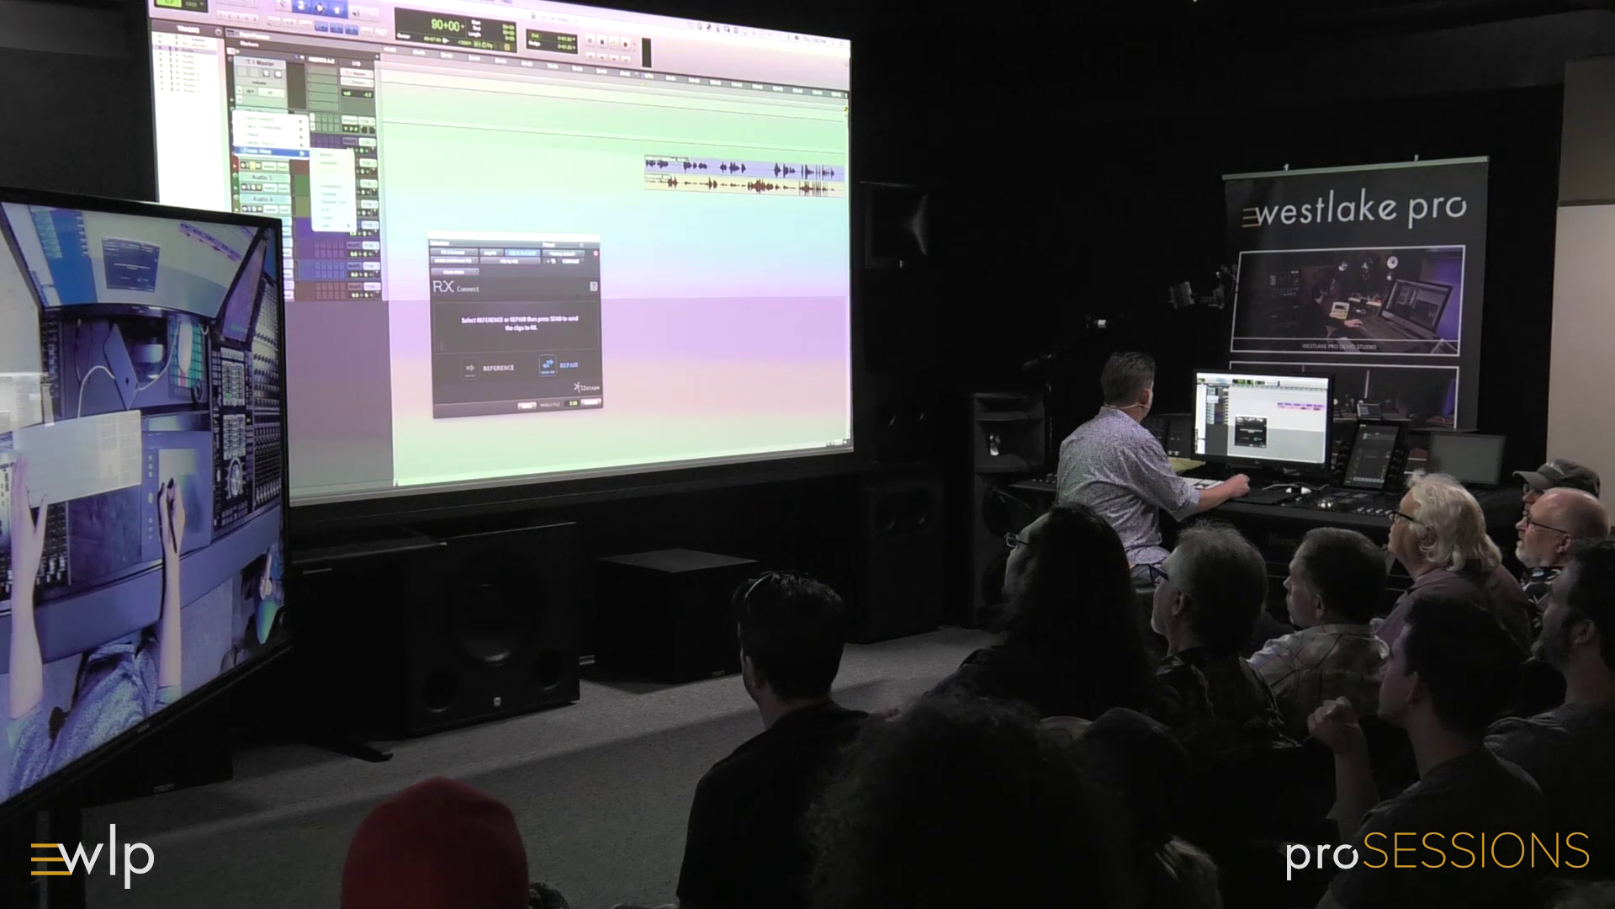
left_click(328, 187)
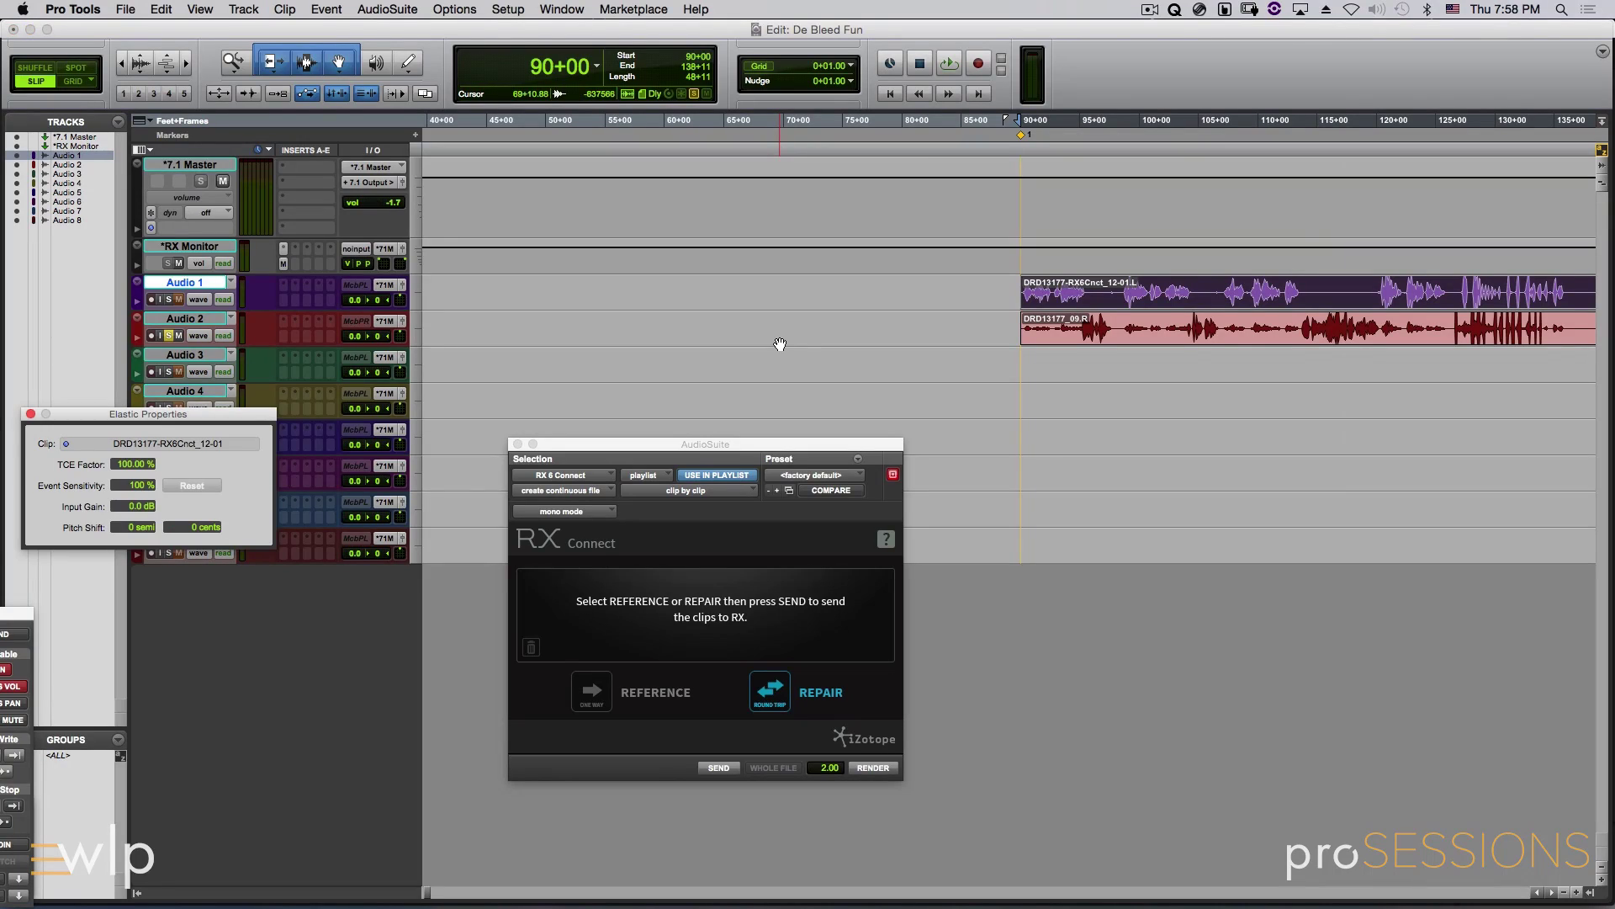
Copy both clips to Audio 4 and 5, then send DRD13177-Poly and DRD13177_09.R to RX.
left_click(1109, 340, "shift")
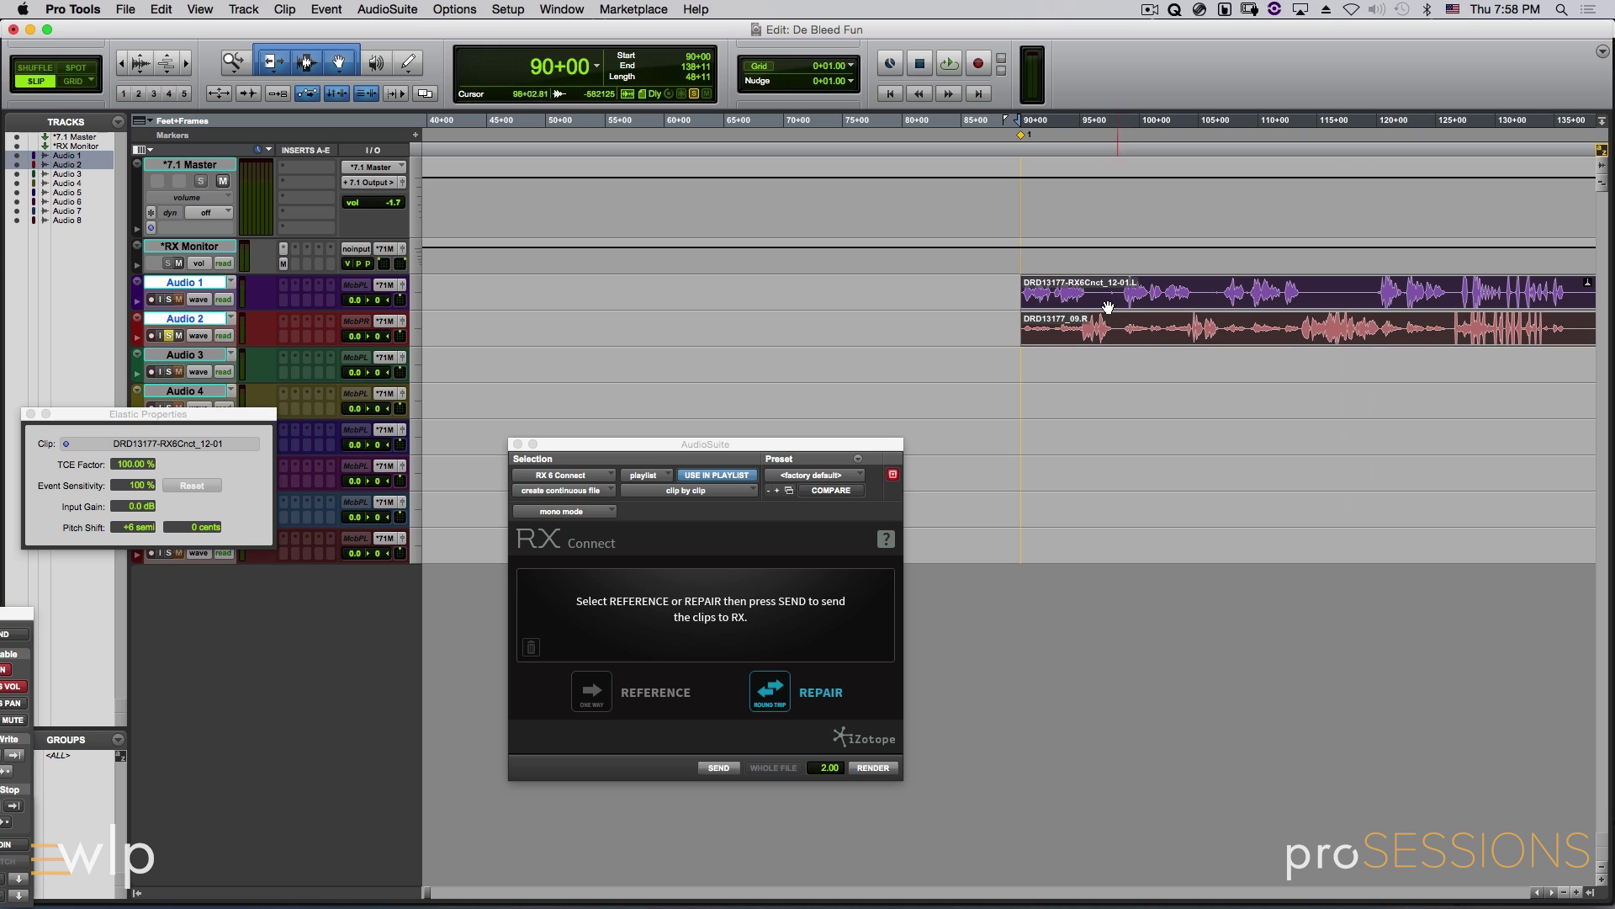
left_click_drag(1099, 321, 1099, 430)
left_click(1111, 402)
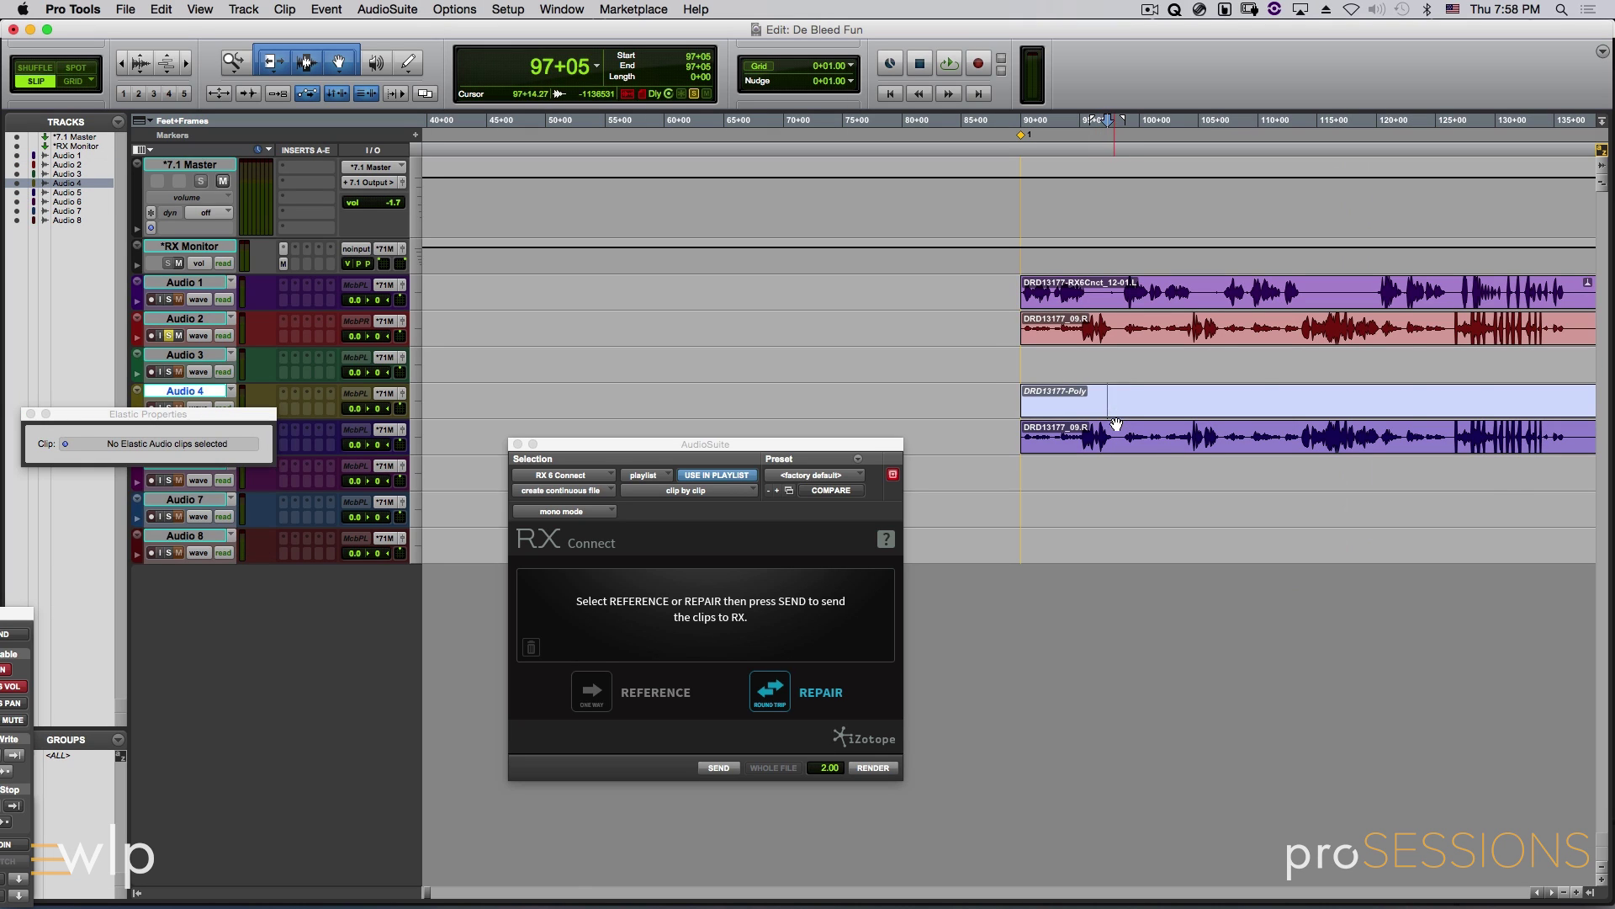
left_click(1122, 412)
left_click(1110, 452)
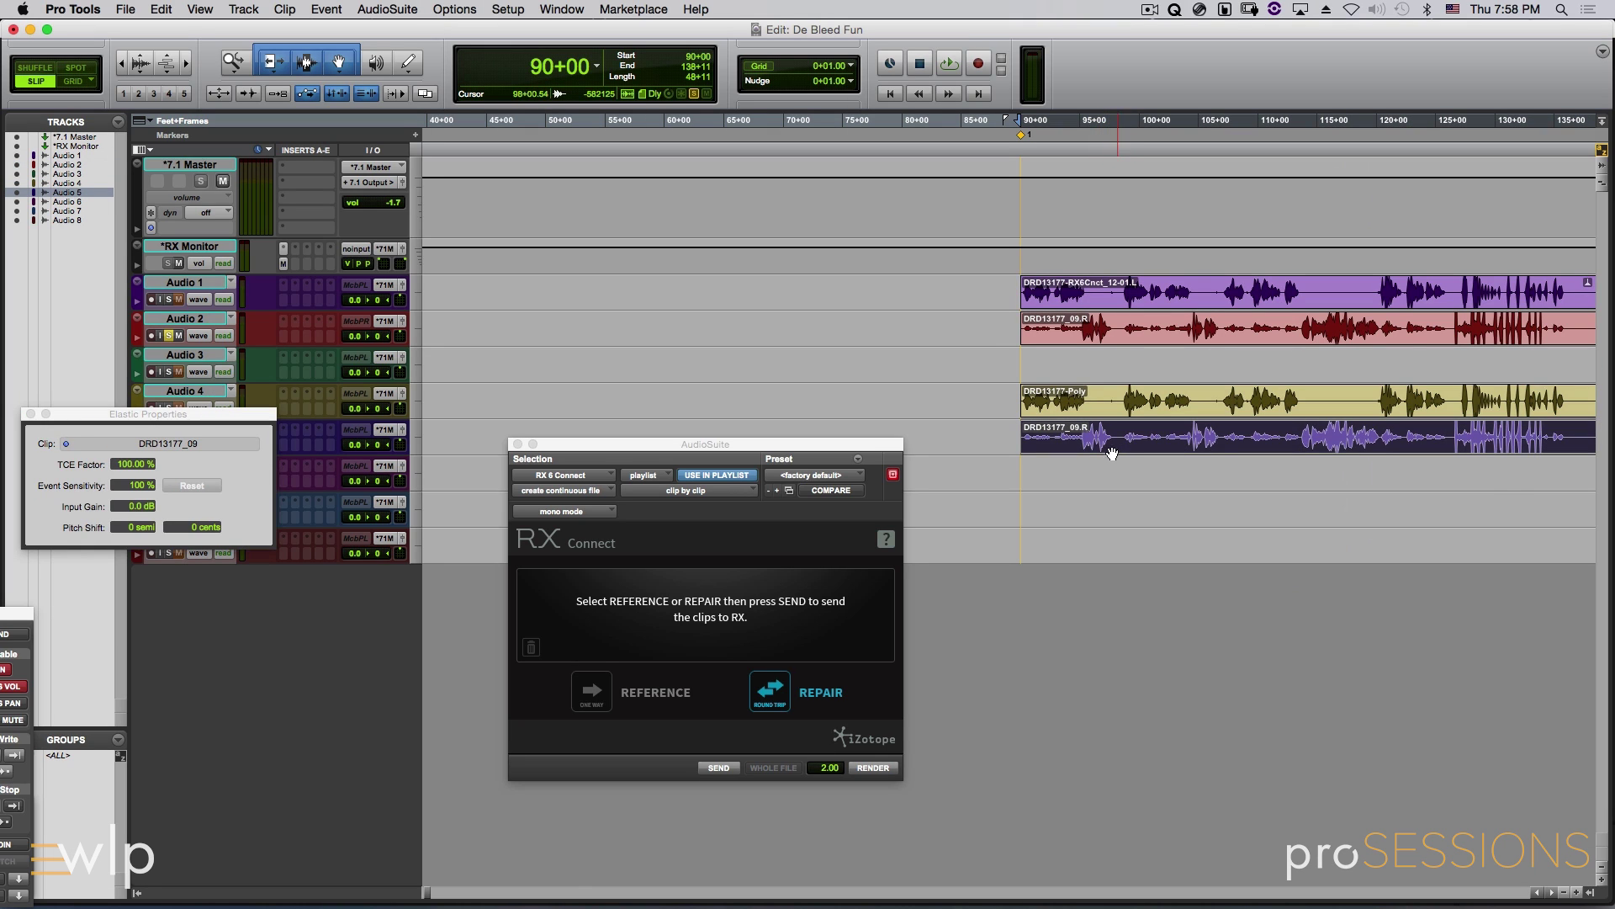
left_click(1116, 413, "shift")
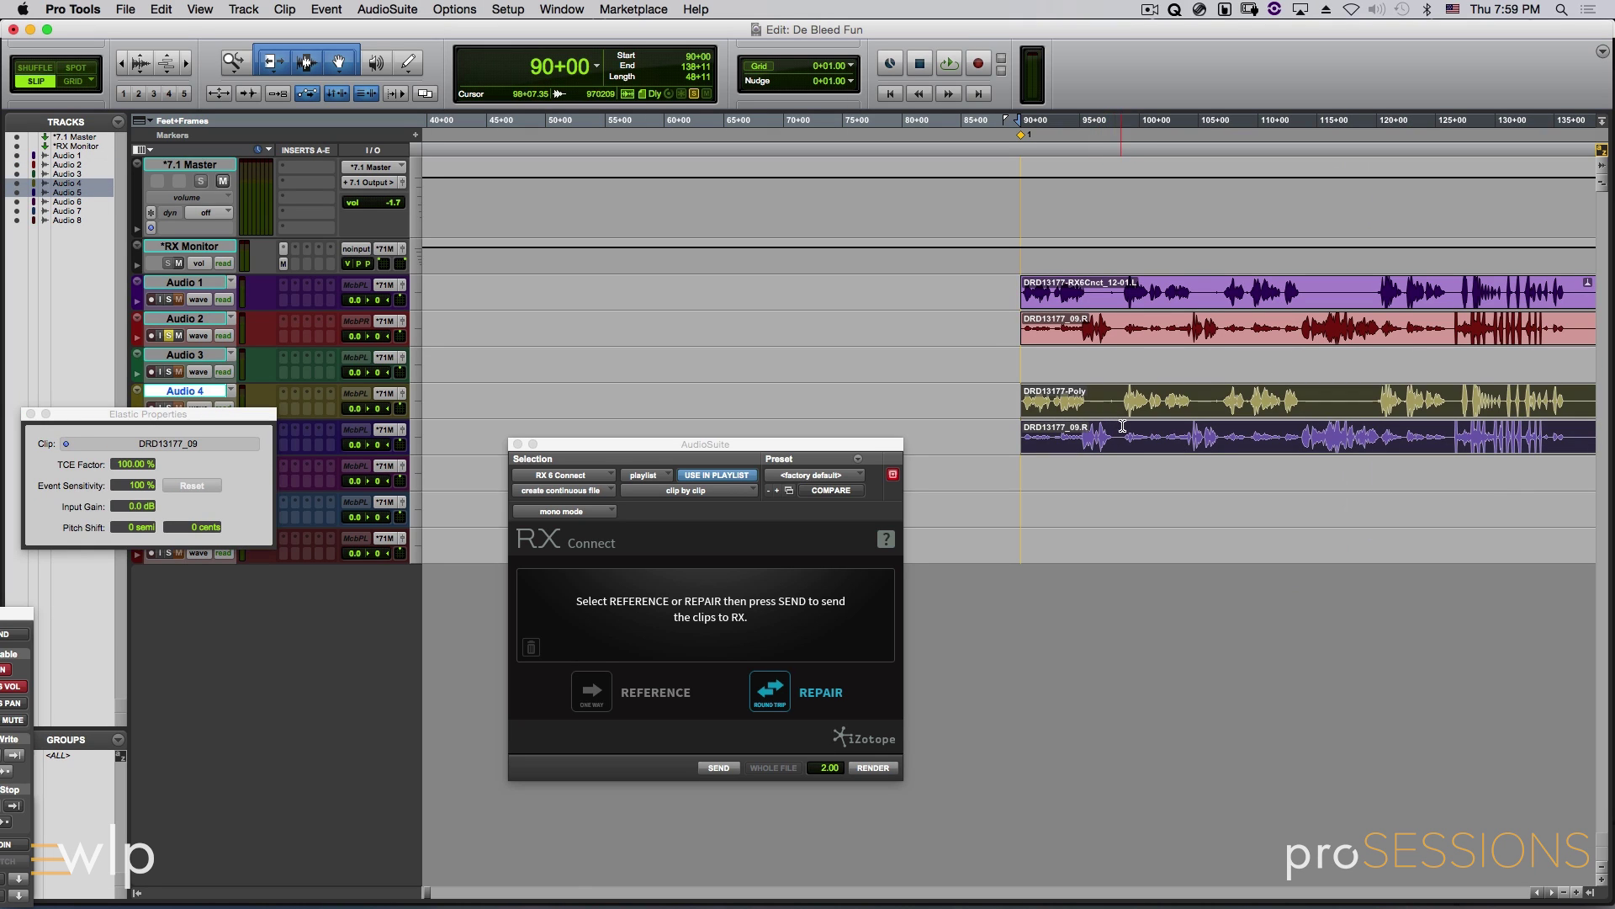
left_click(720, 769)
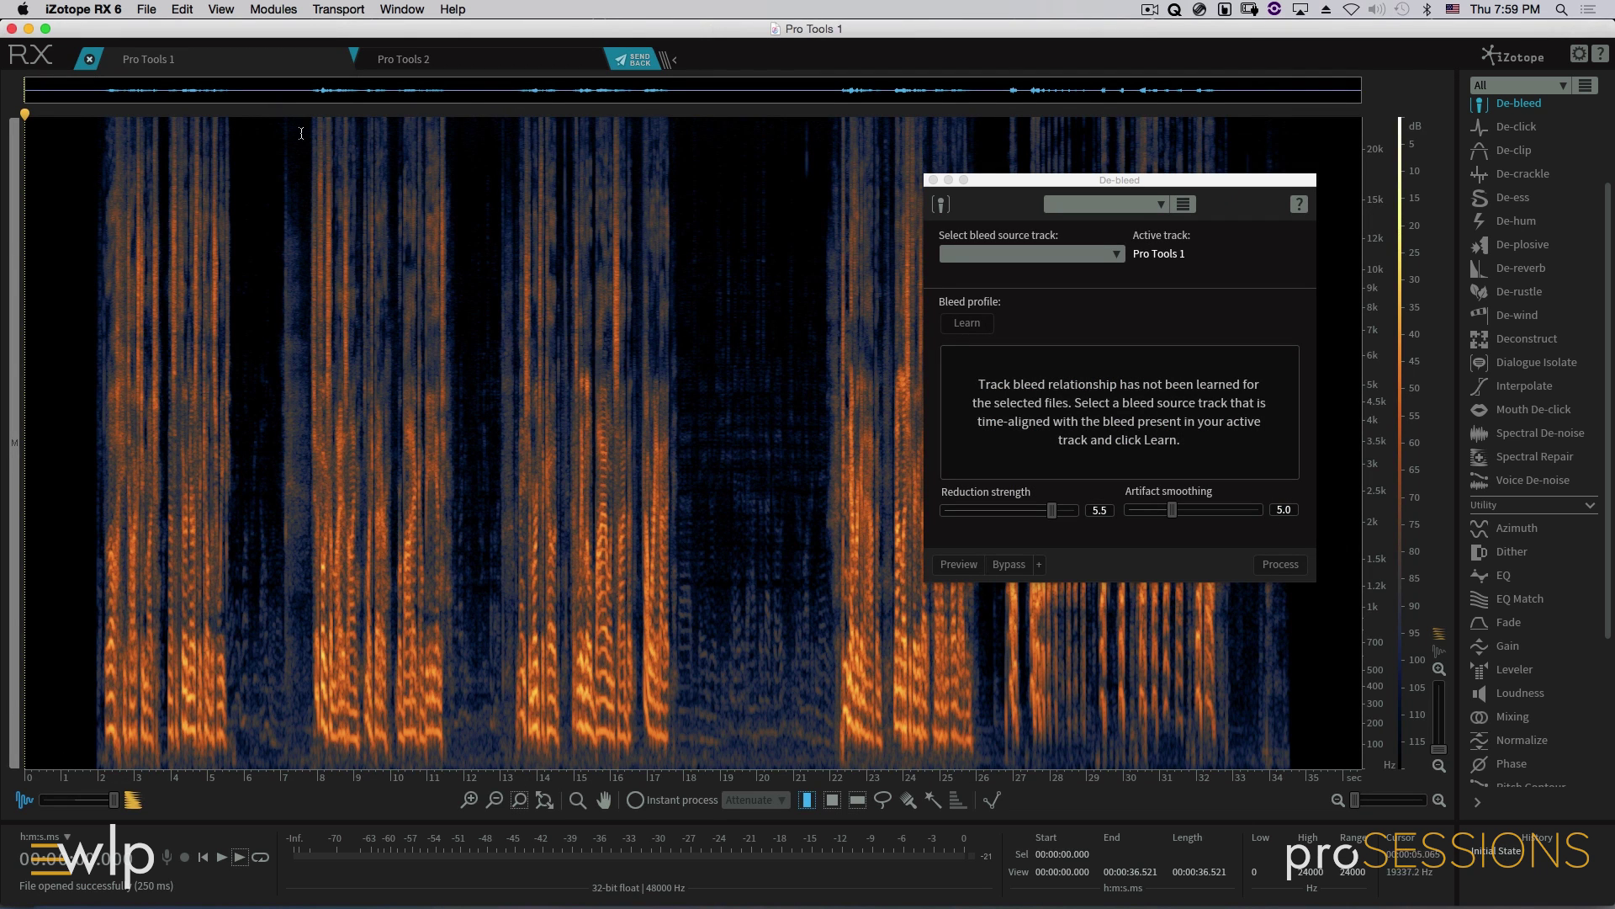
On Pro Tools 2, learn De-bleed with Pro Tools 1 as bleed source, process, audition, and send back.
left_click(454, 61)
left_click(1116, 254)
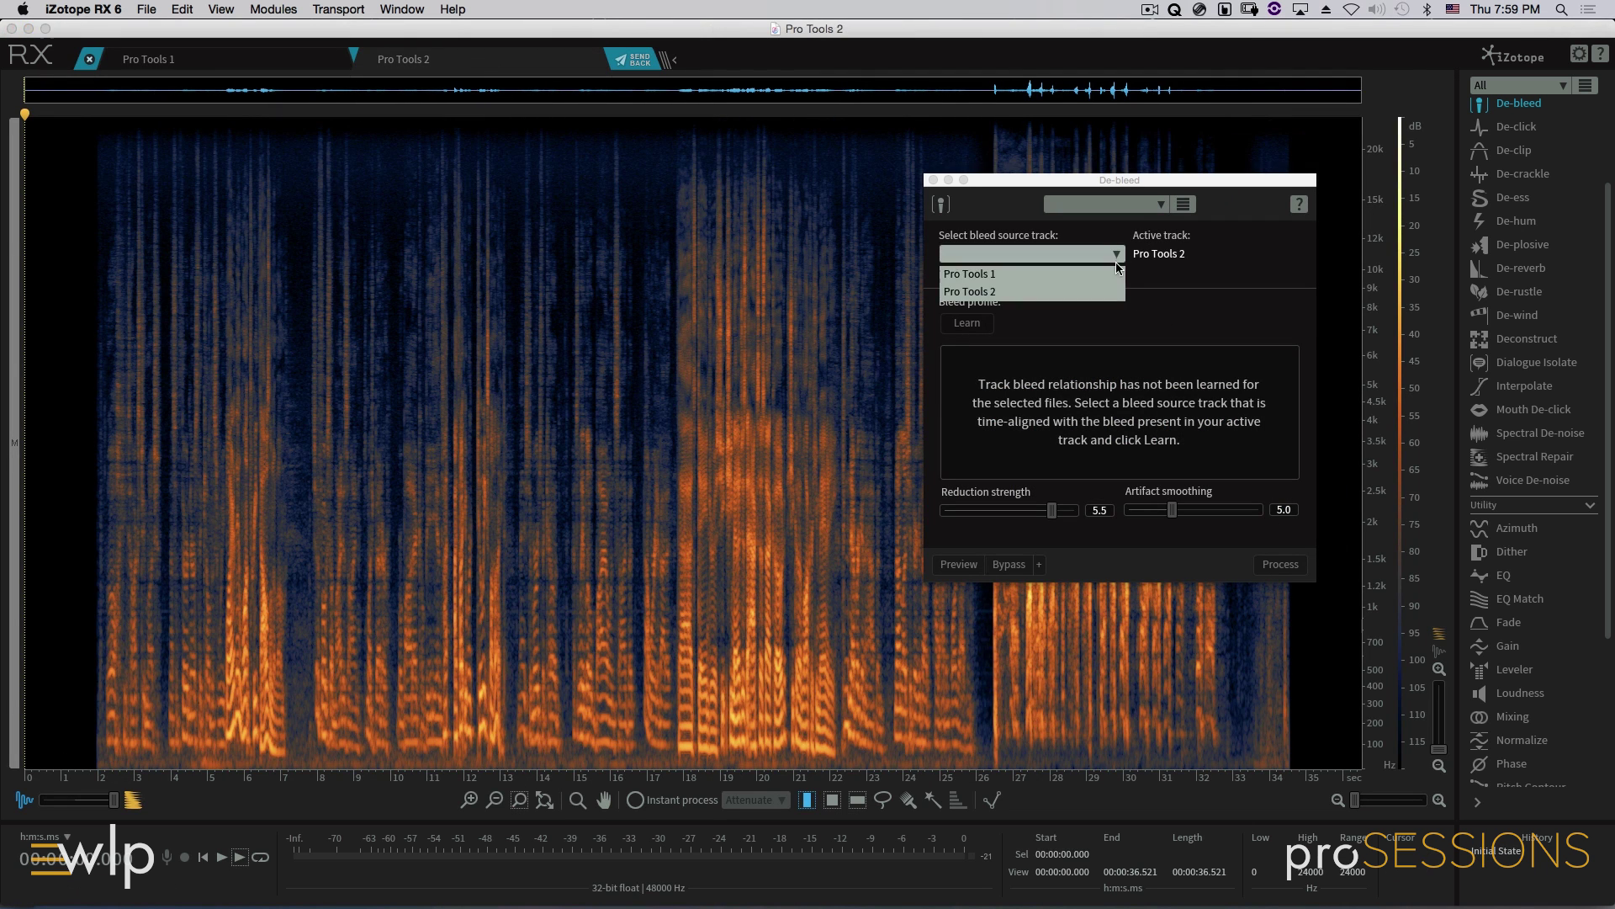
left_click(1076, 274)
left_click(968, 323)
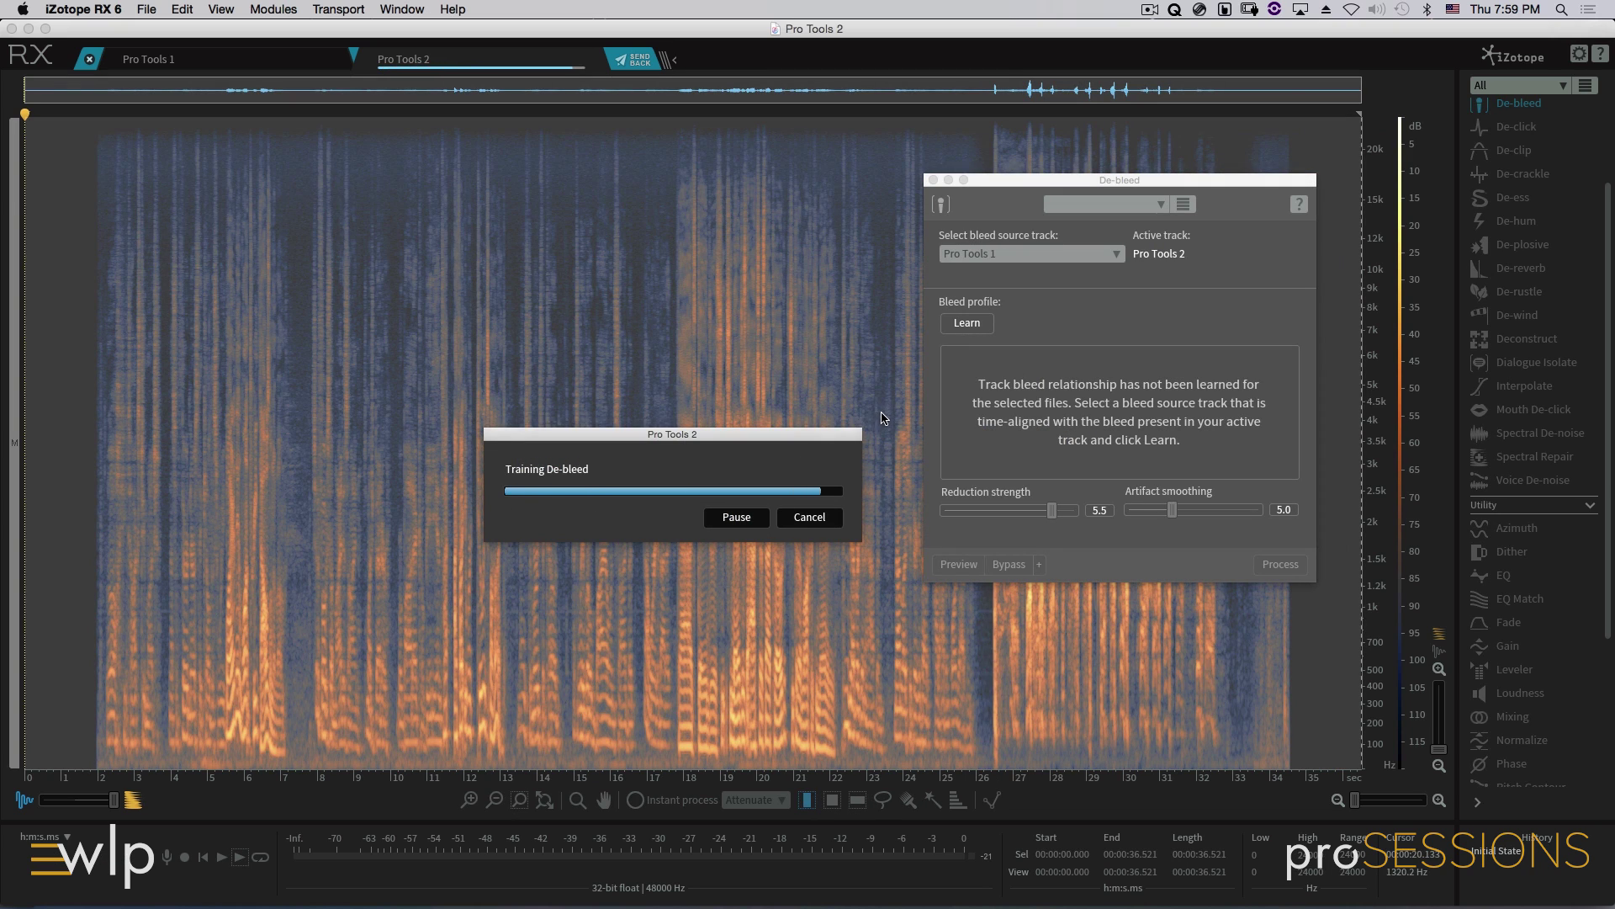
left_click(1291, 573)
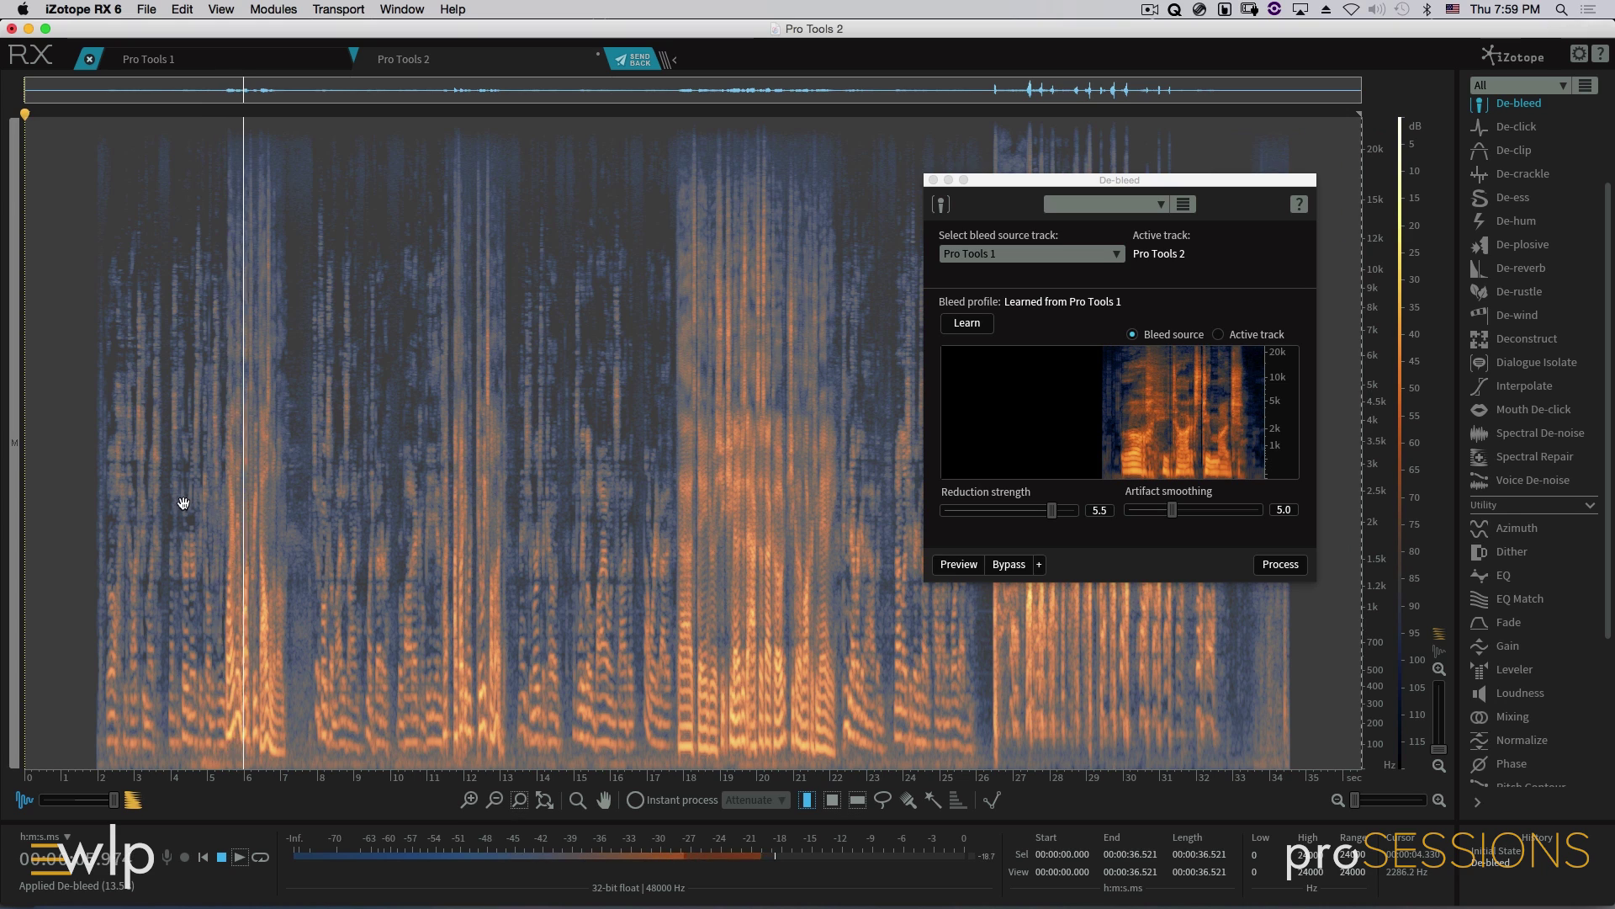
key("space")
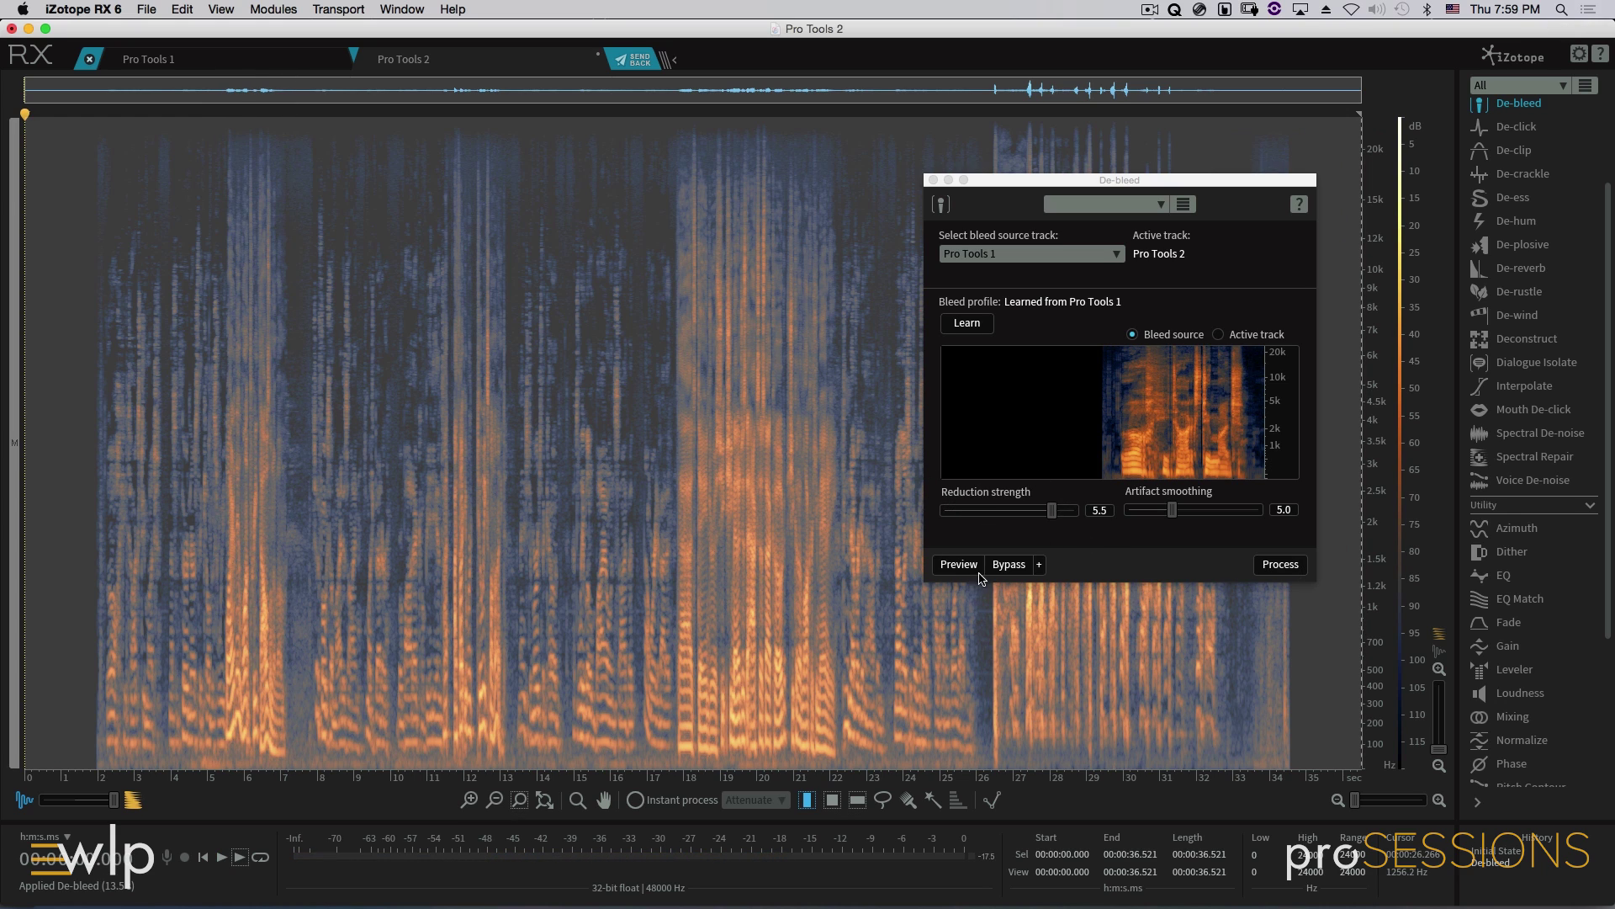
left_click(640, 59)
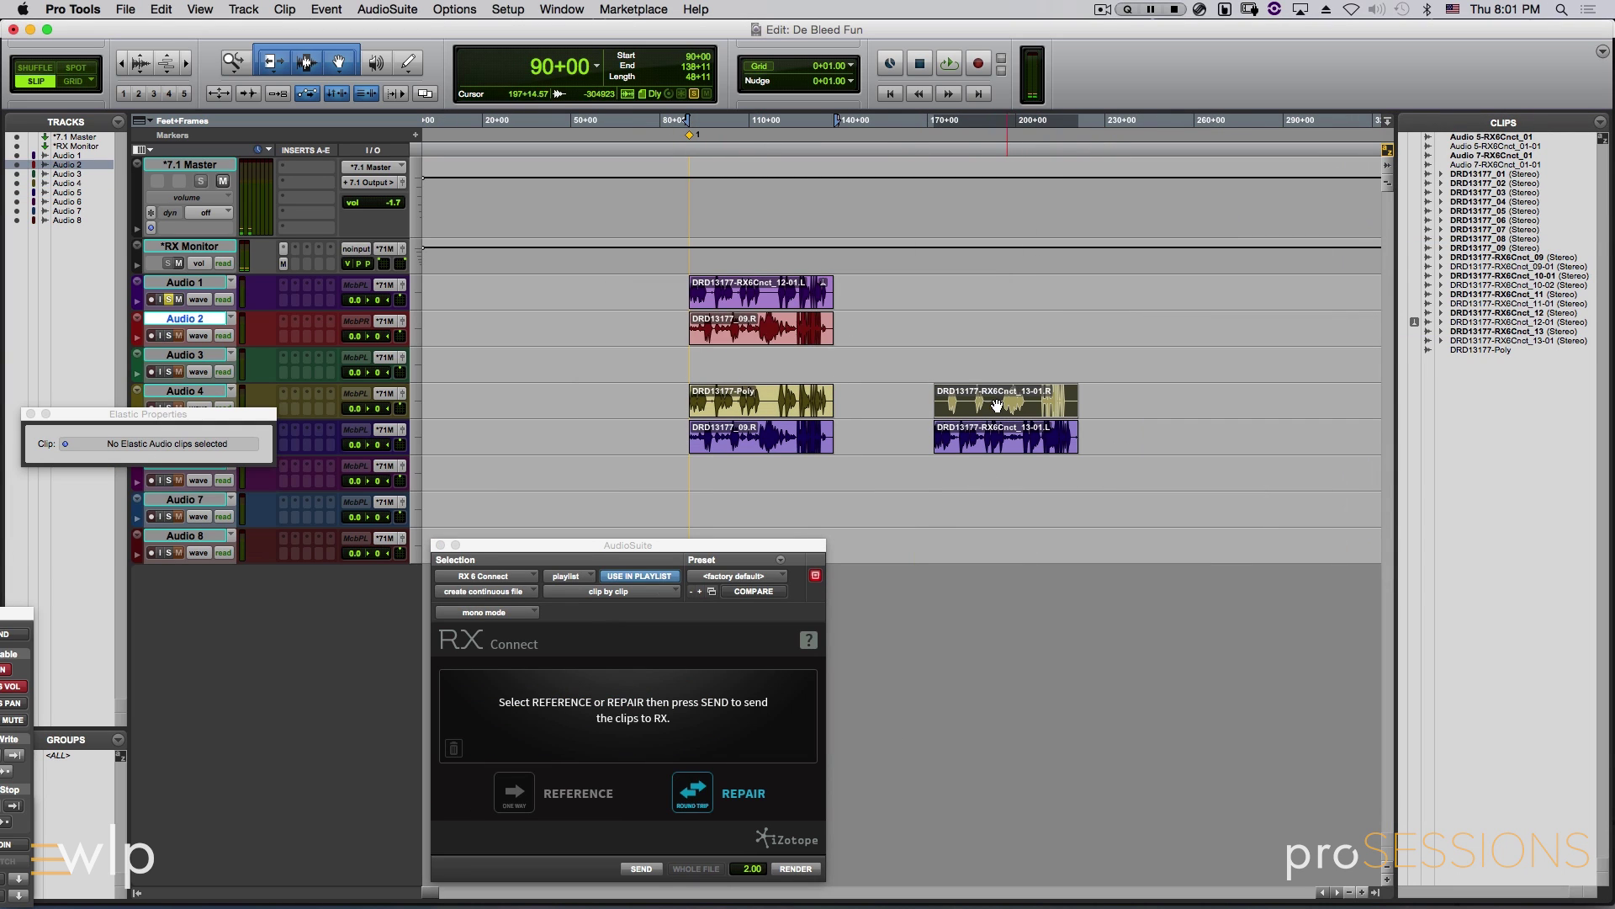
Move the de-bled clip onto Audio 2 at 90+00 and enable Elastic Audio on the track.
left_click_drag(959, 395, 643, 316)
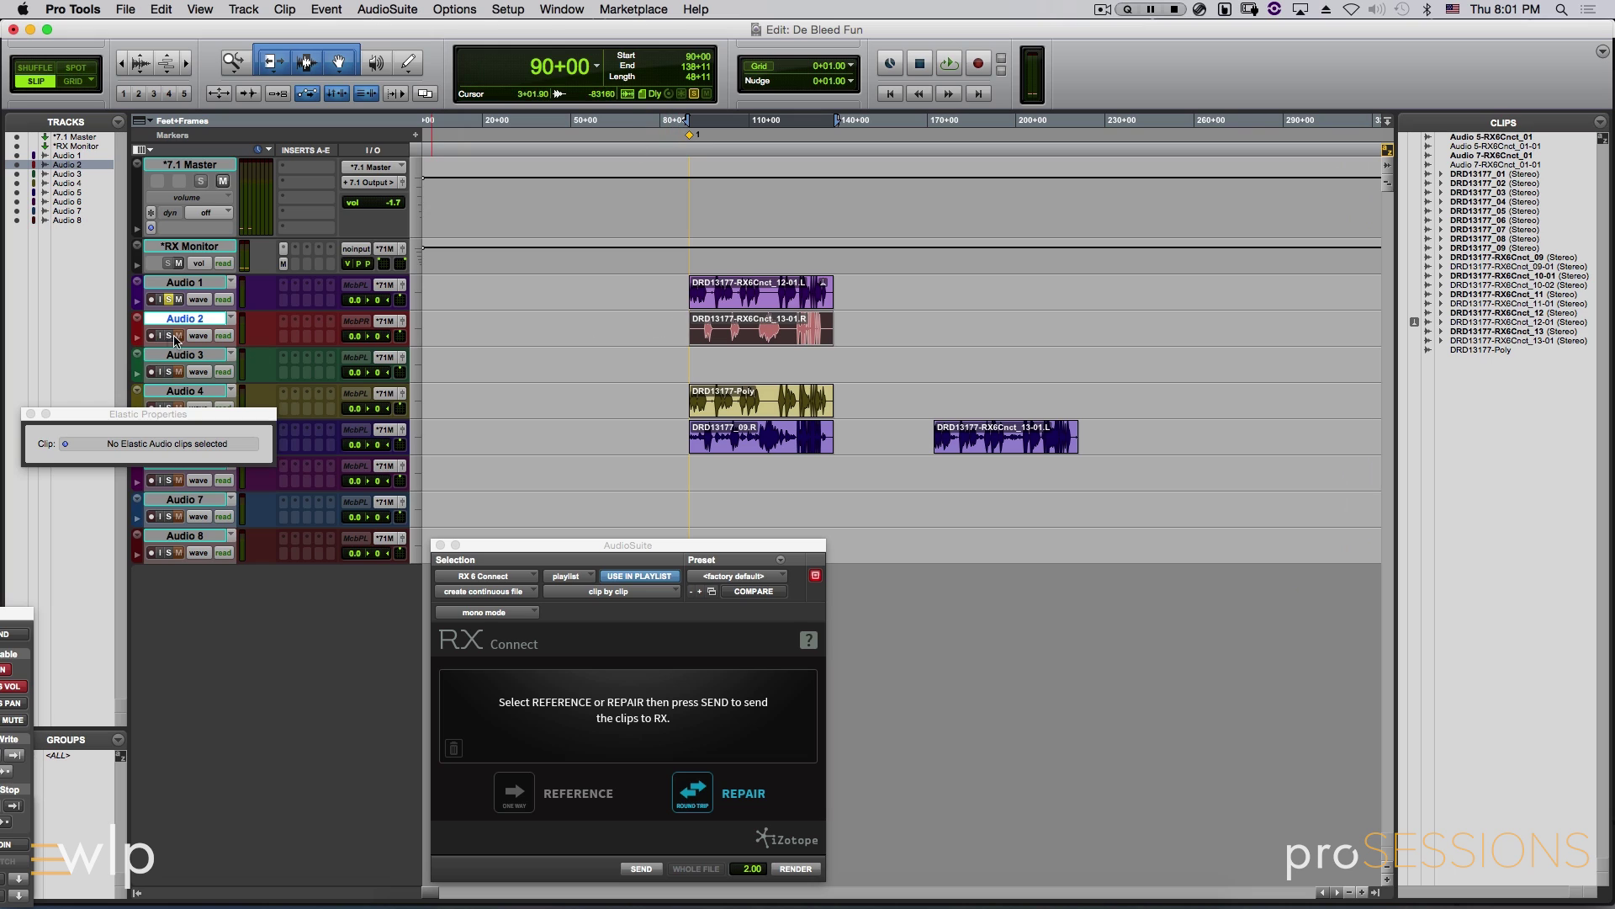
left_click(141, 324)
mouse_move(183, 333)
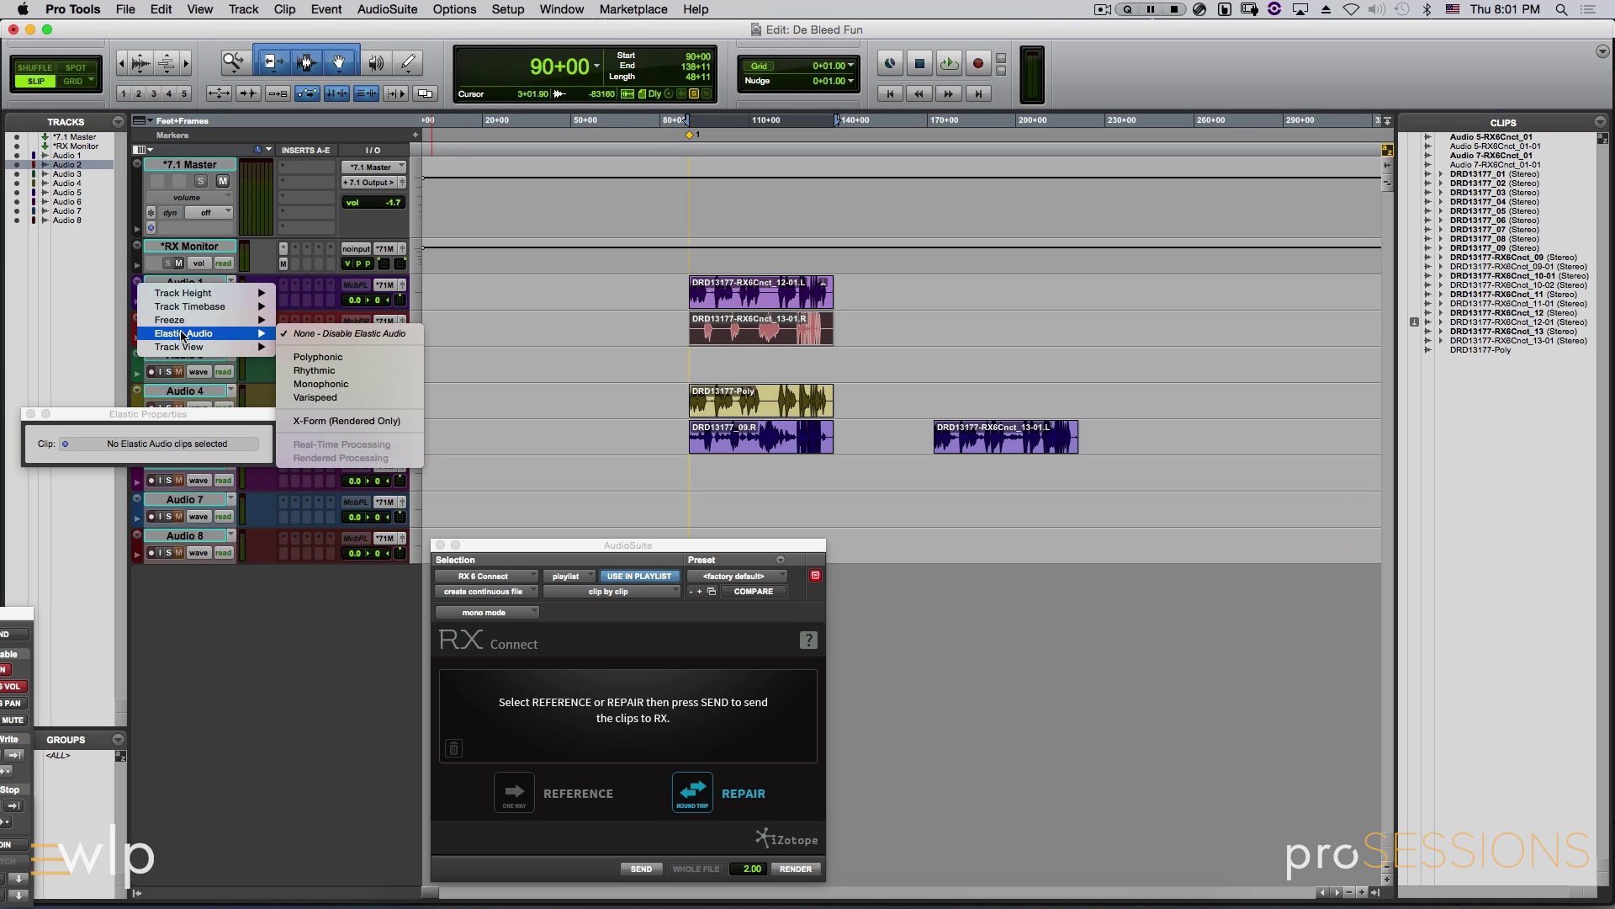
left_click(441, 362)
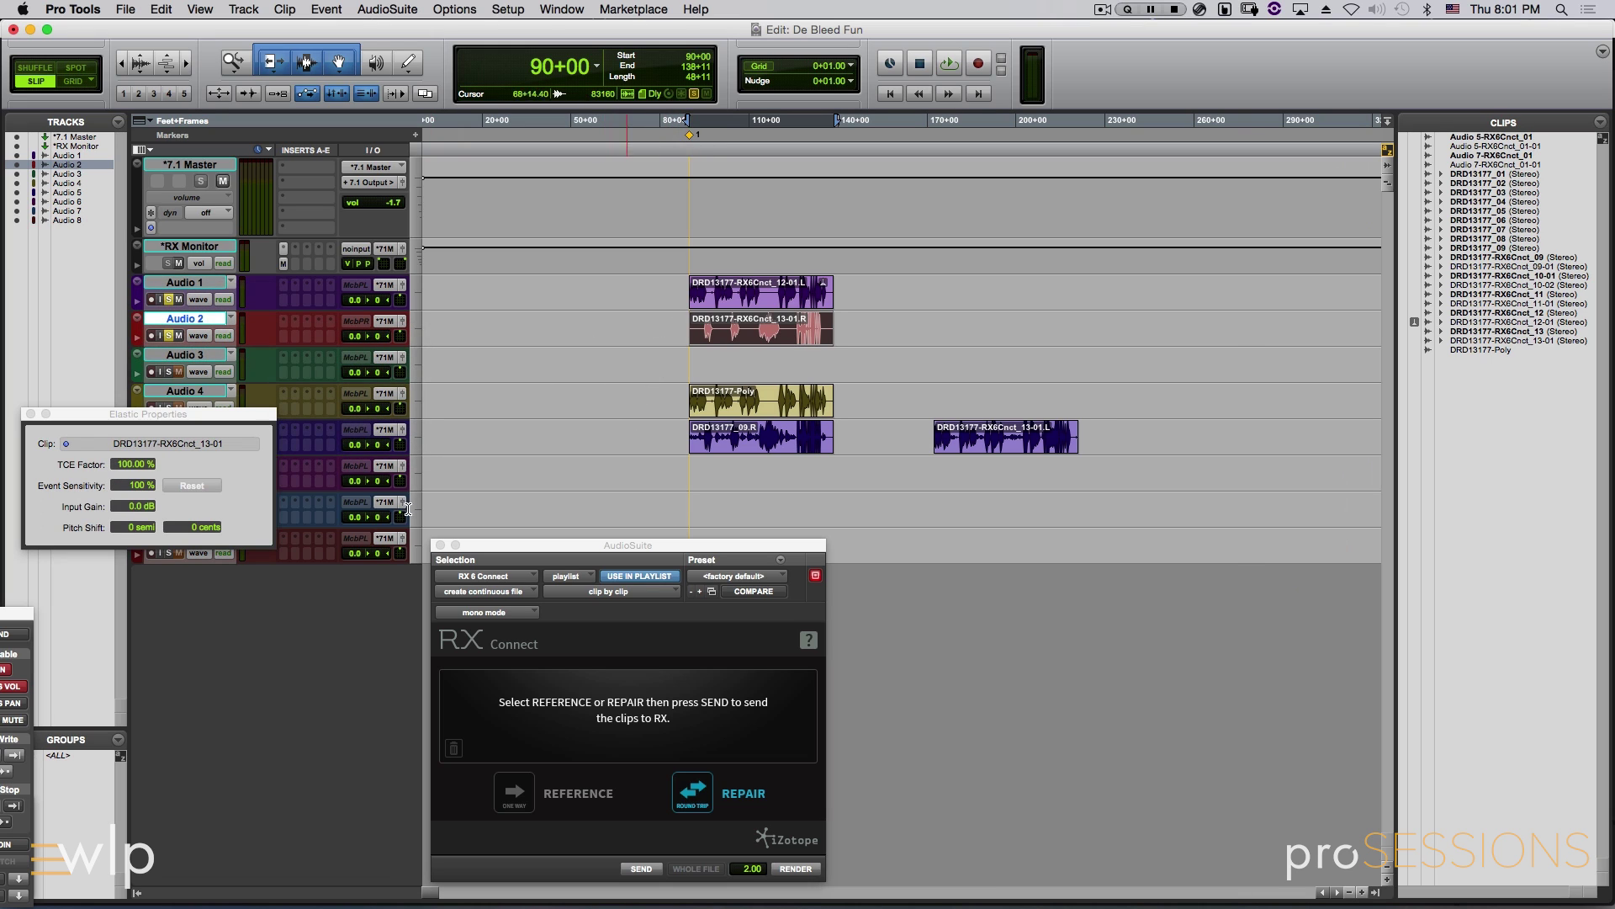
left_click(142, 526)
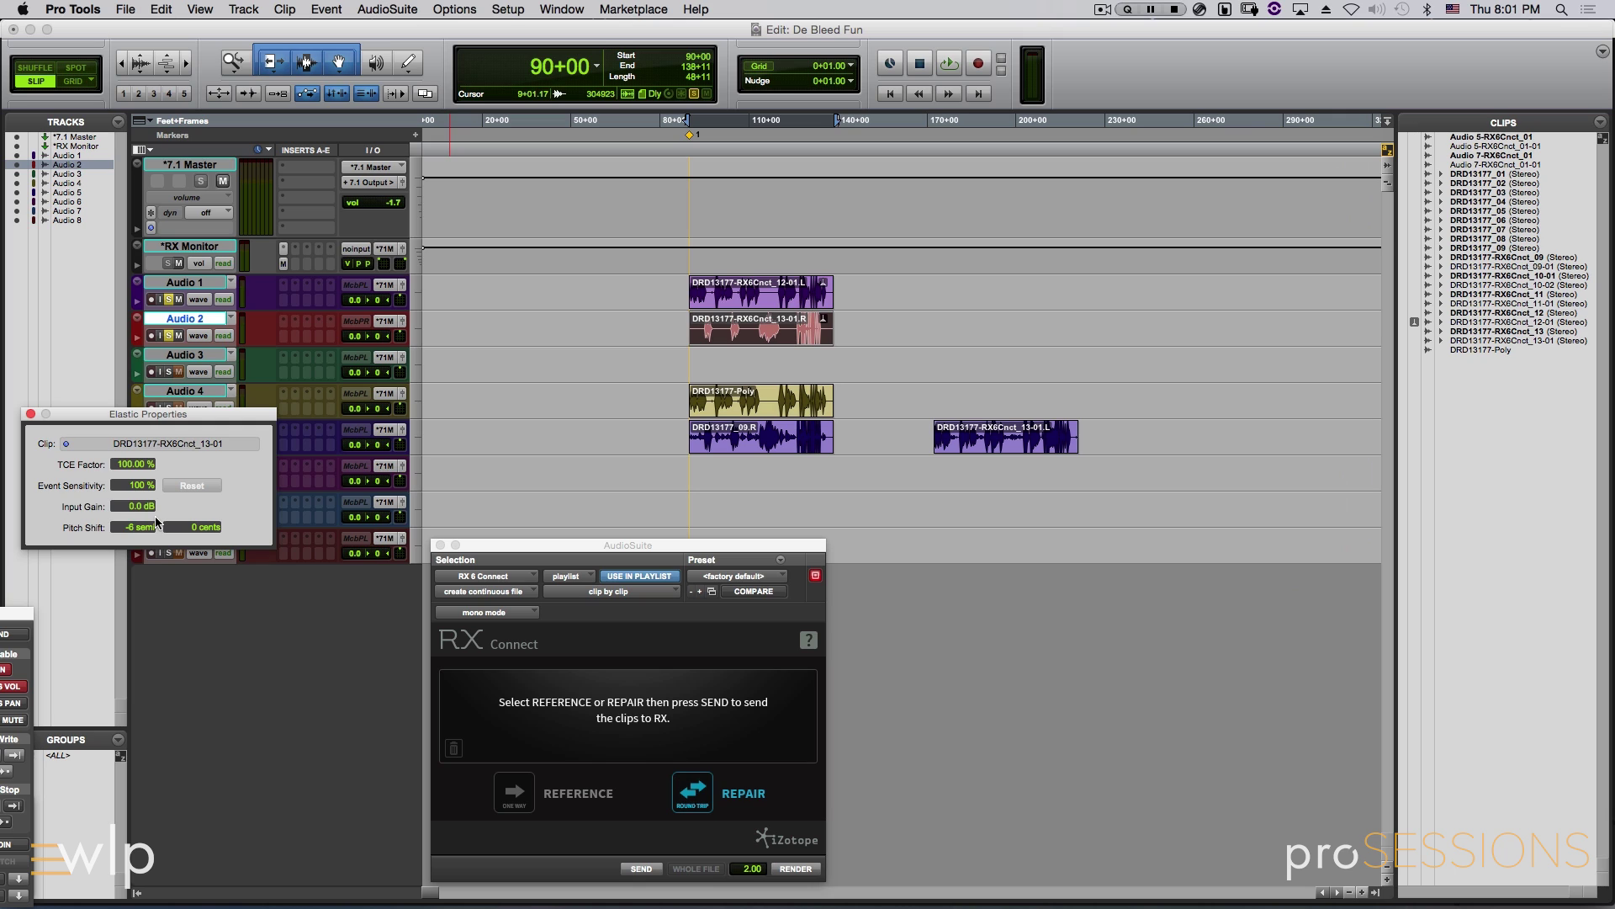
Play the replaced clip from 90+00, zooming the timeline in and back out.
left_click(688, 286)
key("space")
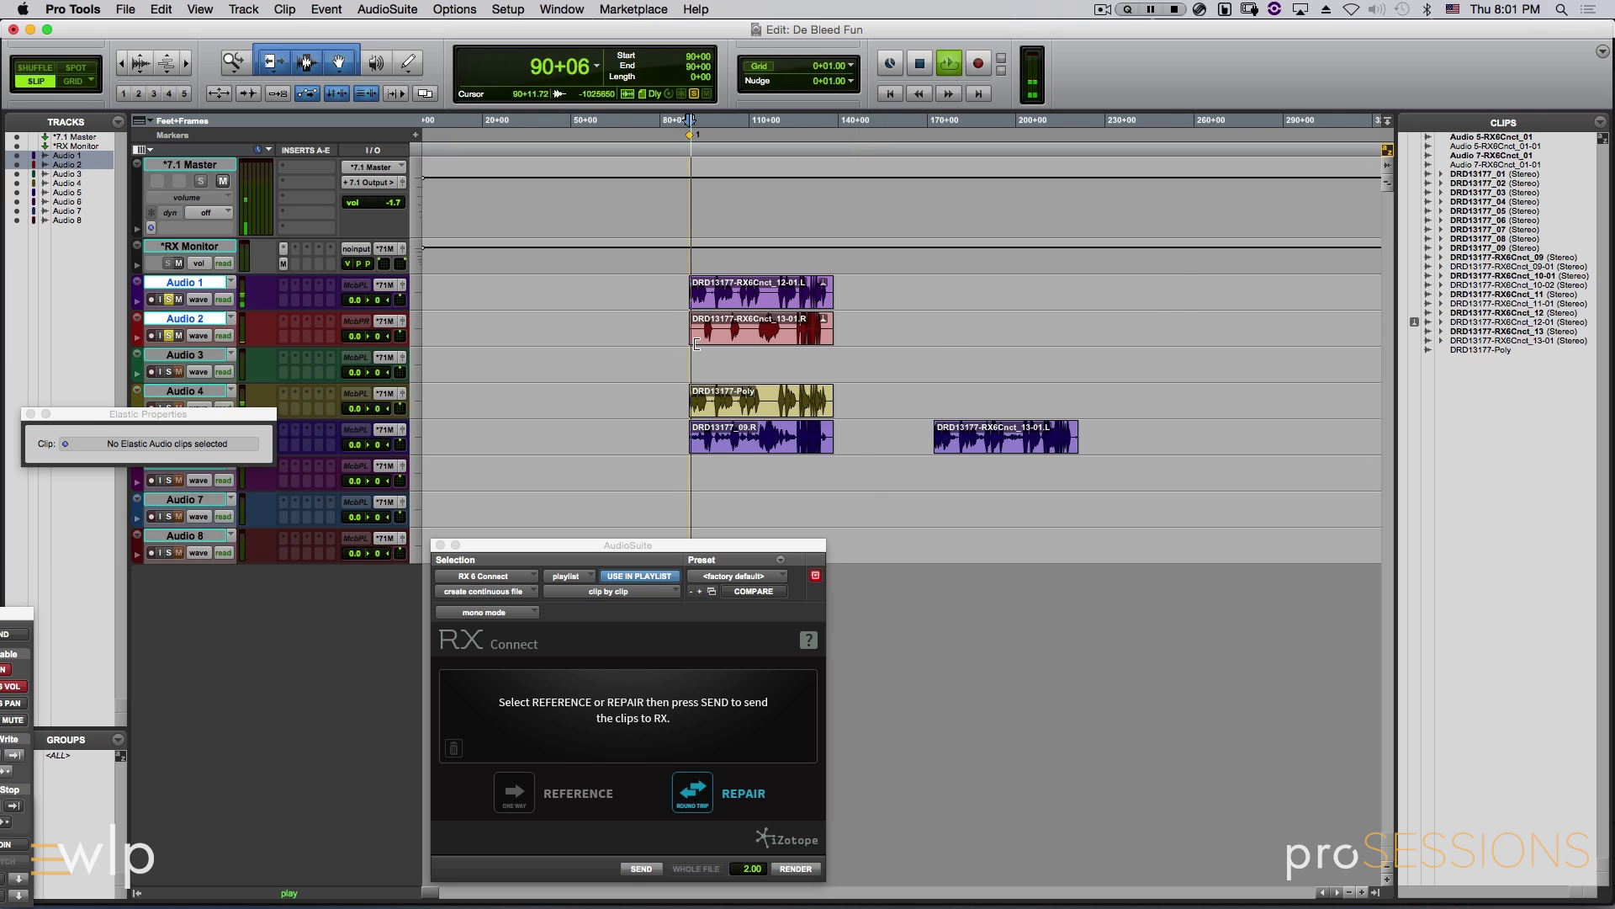
key("super+bracketright")
key("super+bracketleft")
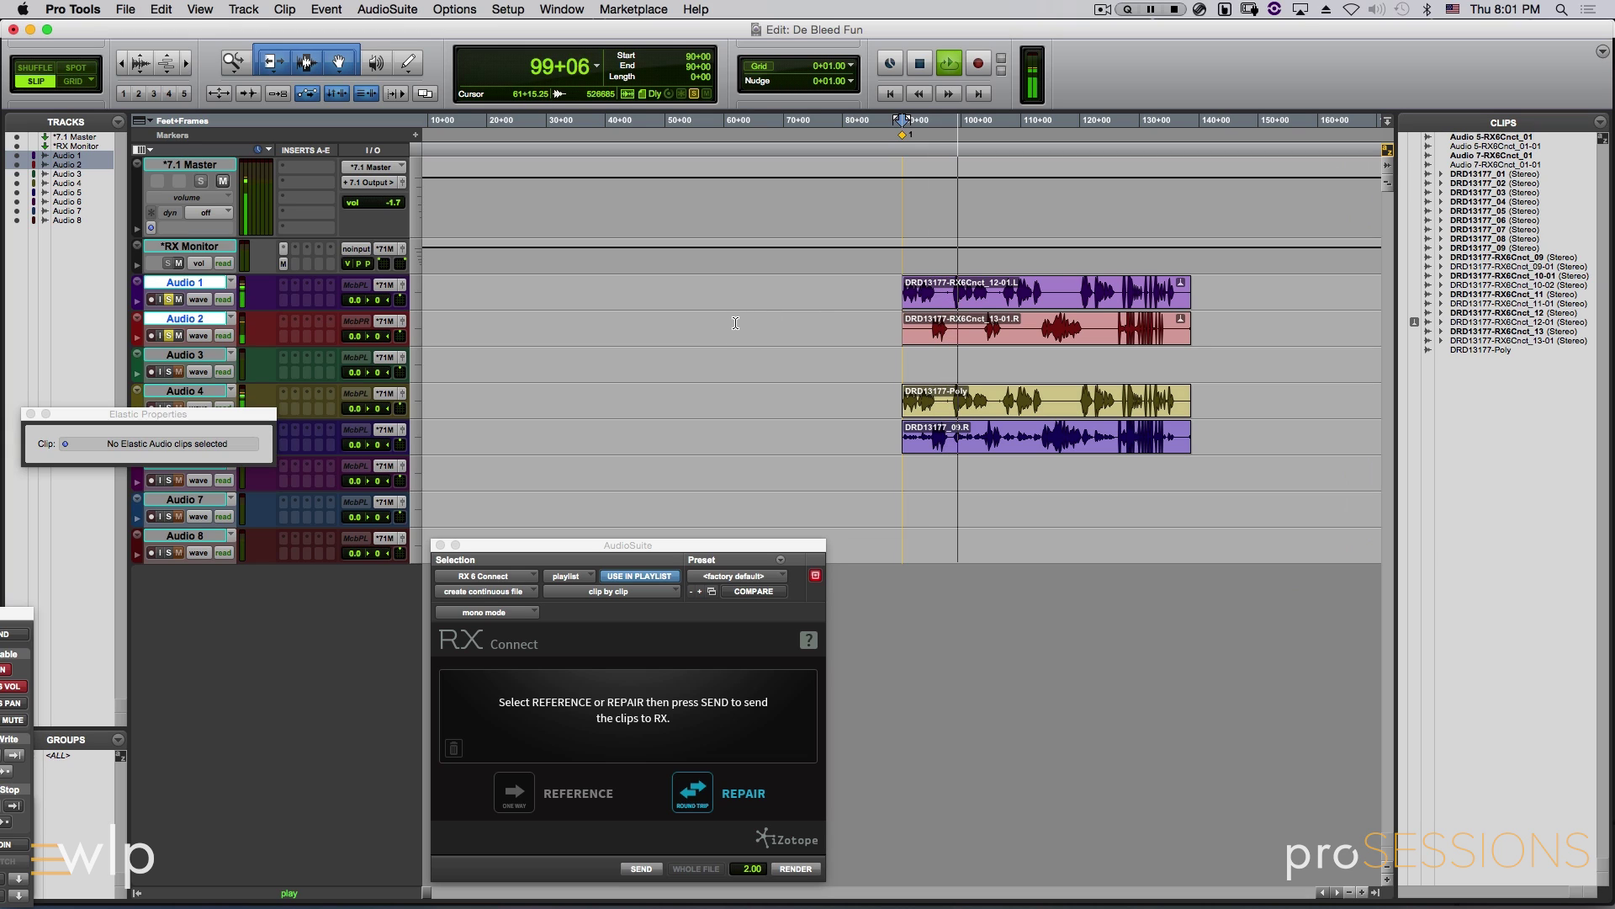
key("space")
key("super+bracketleft")
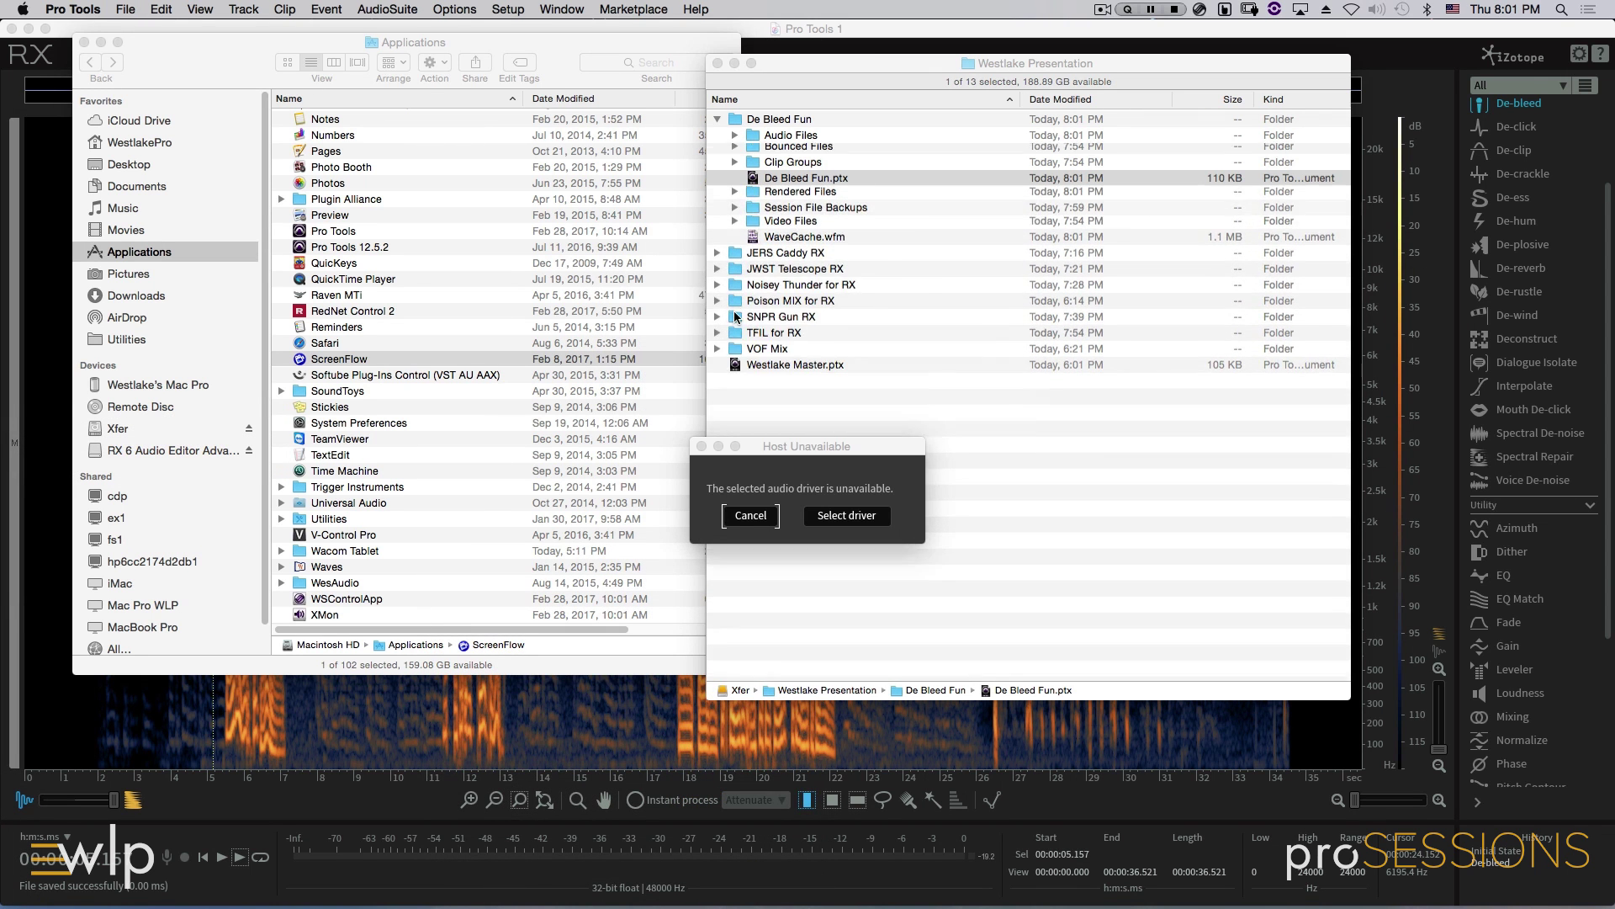
Expand the Poison MIX for RX folder and open Poison MIX for RX.ptx.
left_click(717, 249)
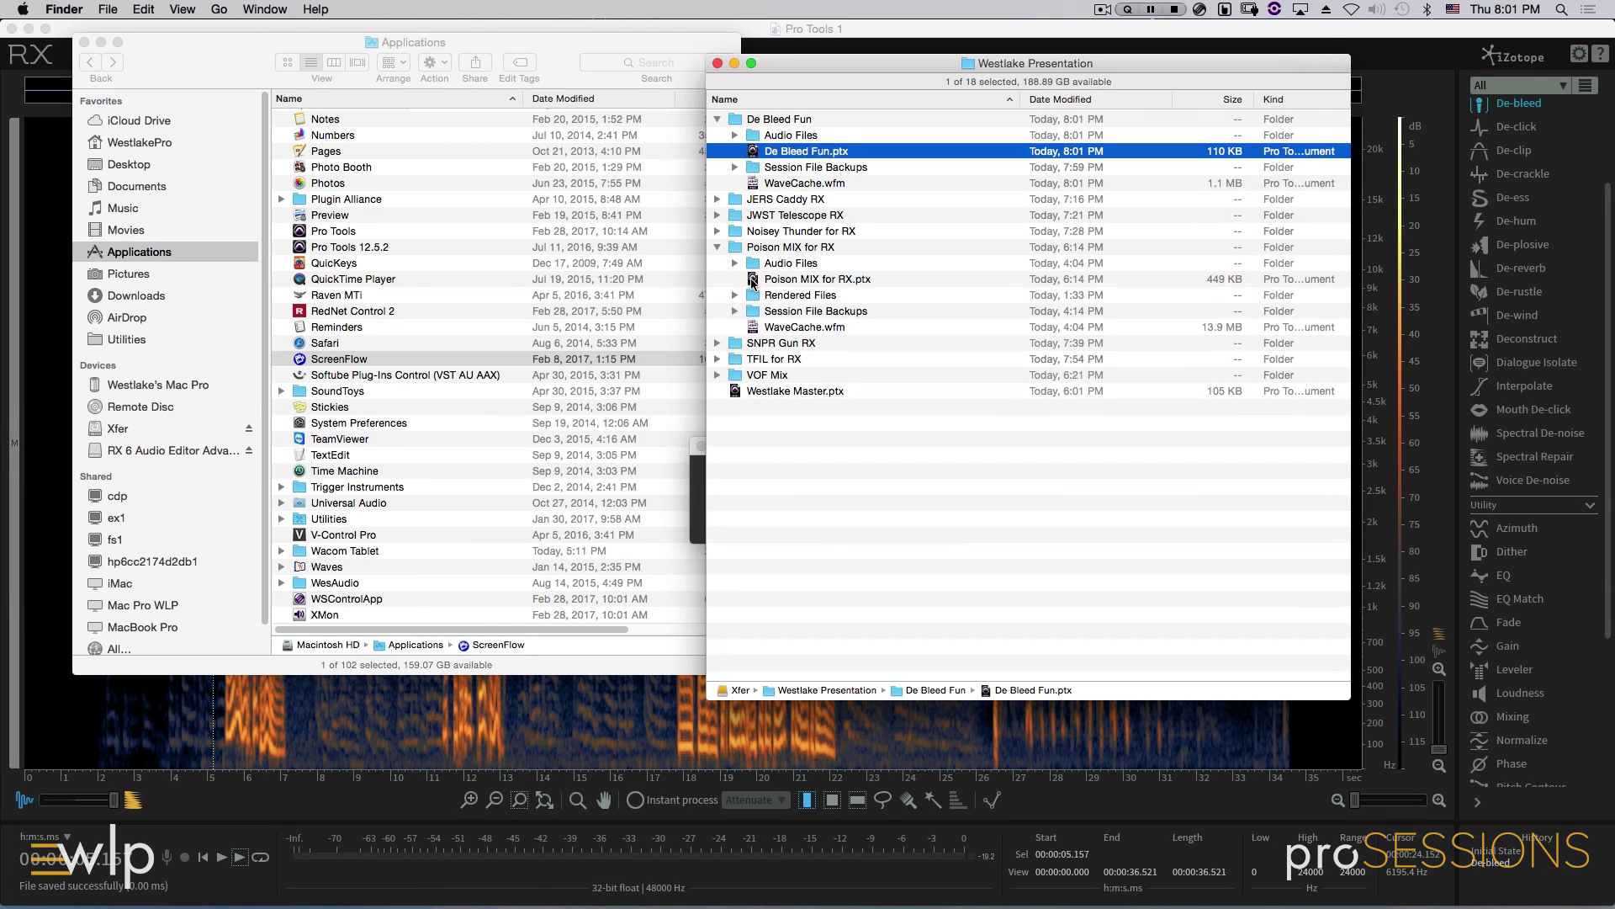
double_click(762, 279)
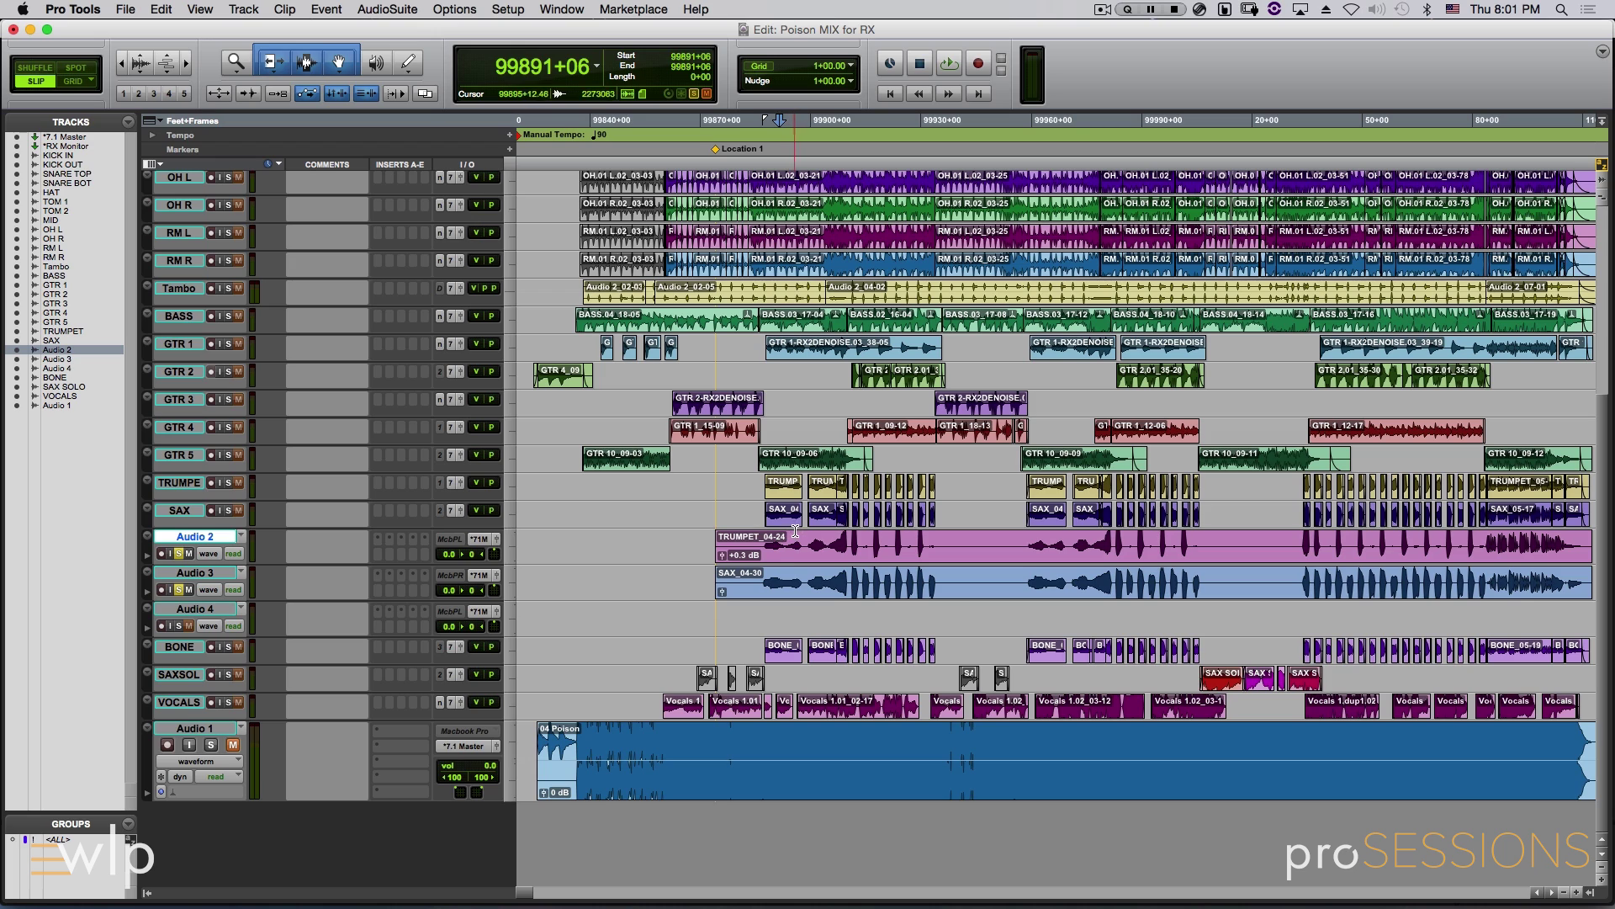
Zoom in, select the opening of the trumpet and sax clips on Audio 2 and 3, and play them.
key("super+bracketright")
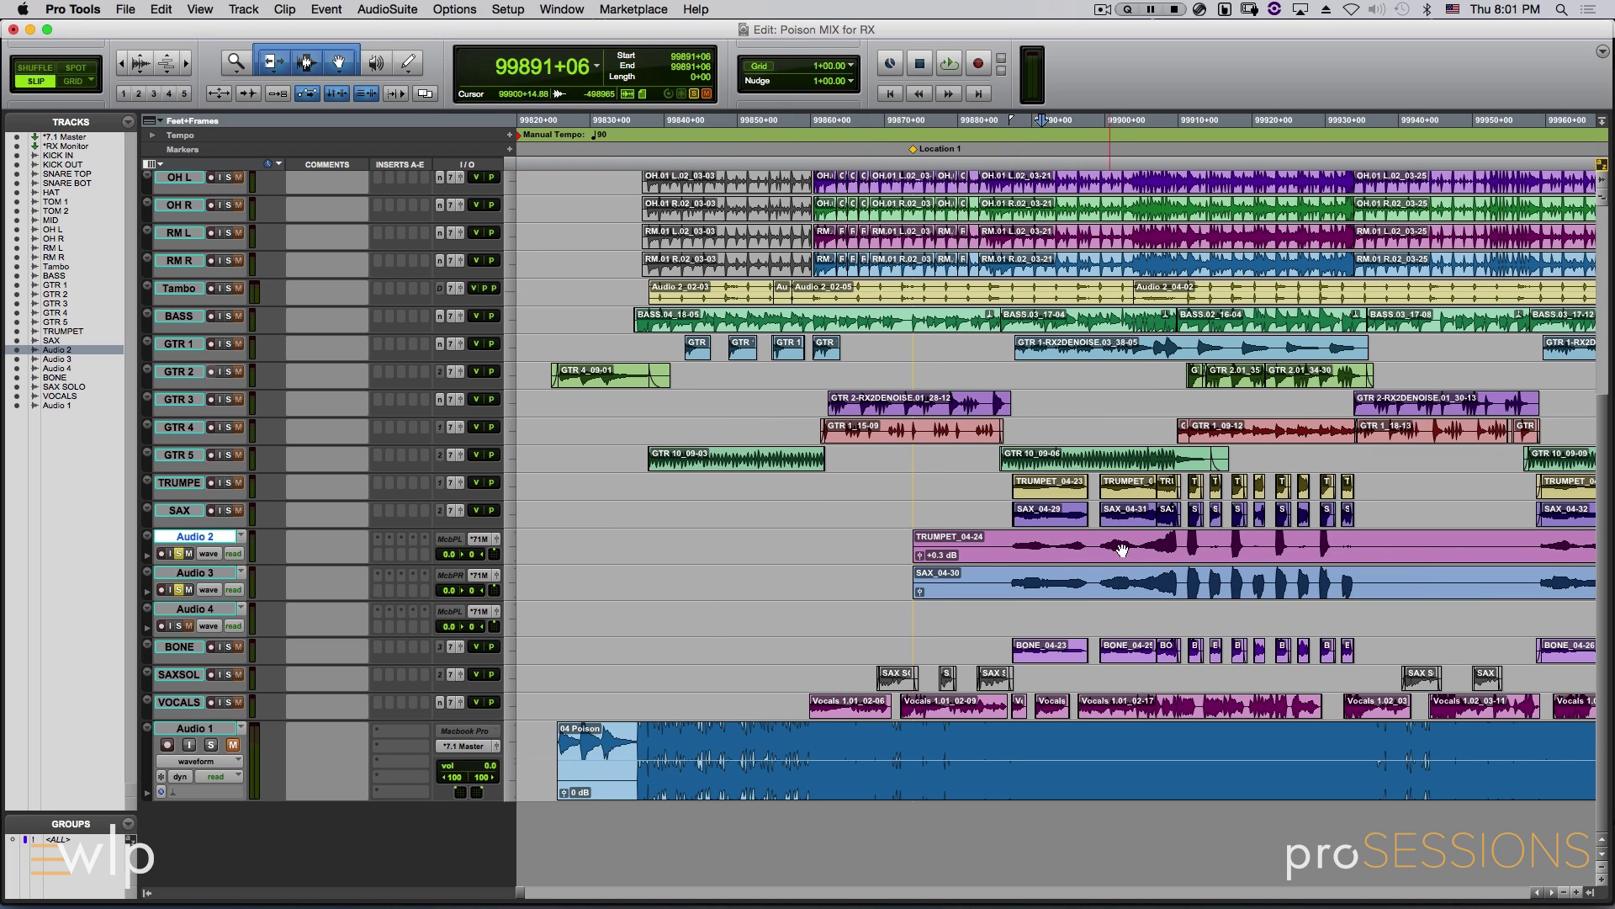
left_click_drag(1392, 540, 887, 645)
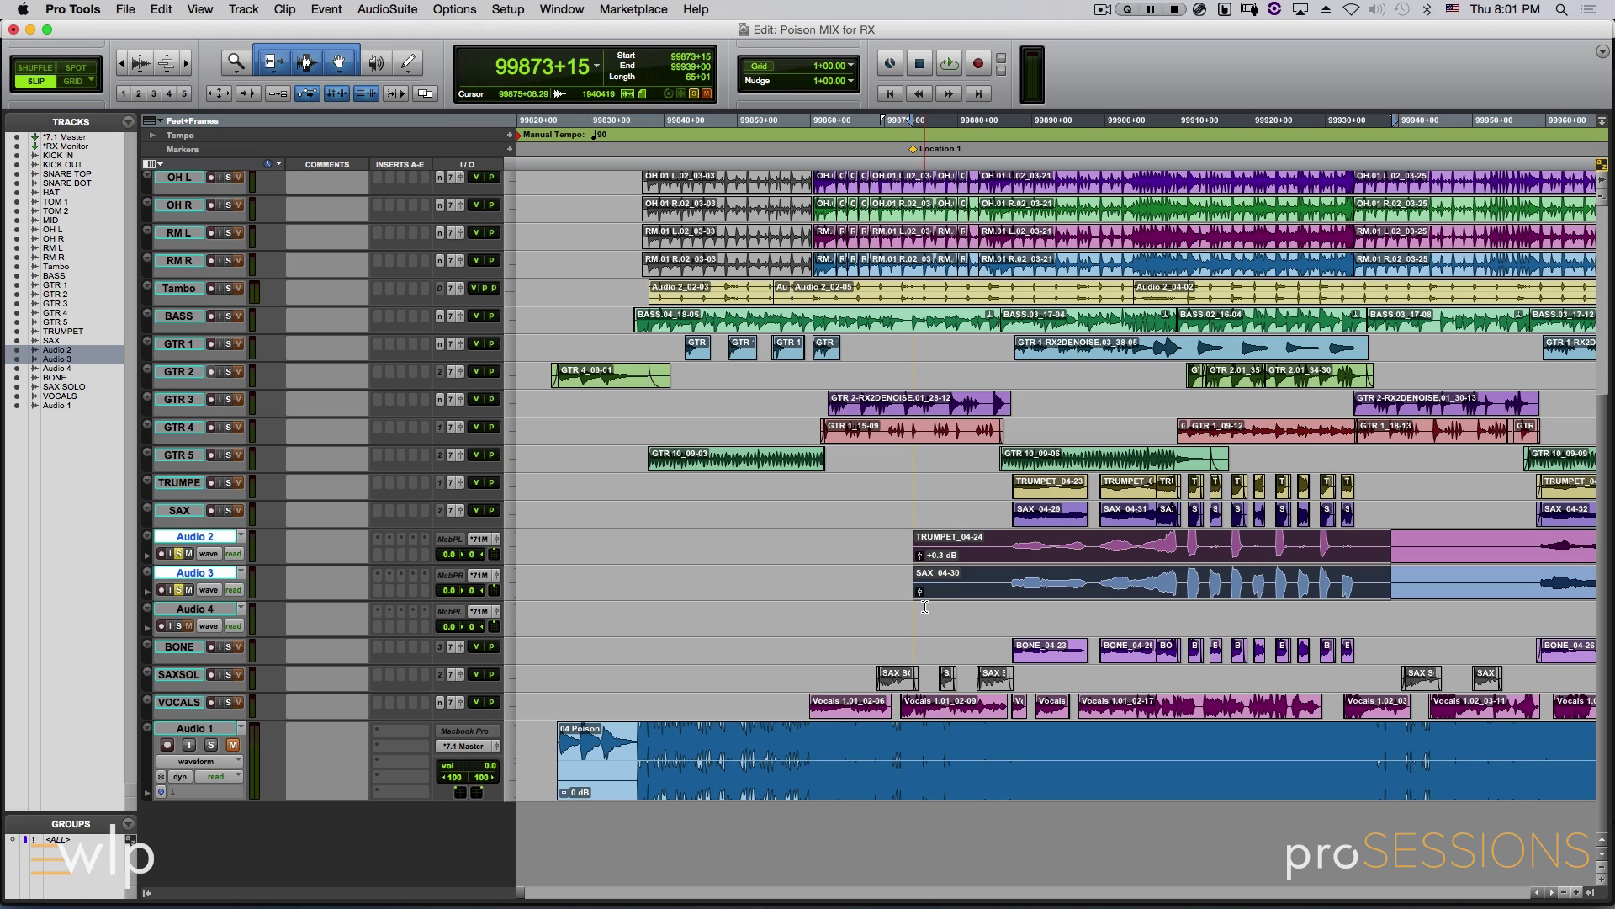
left_click(1012, 551)
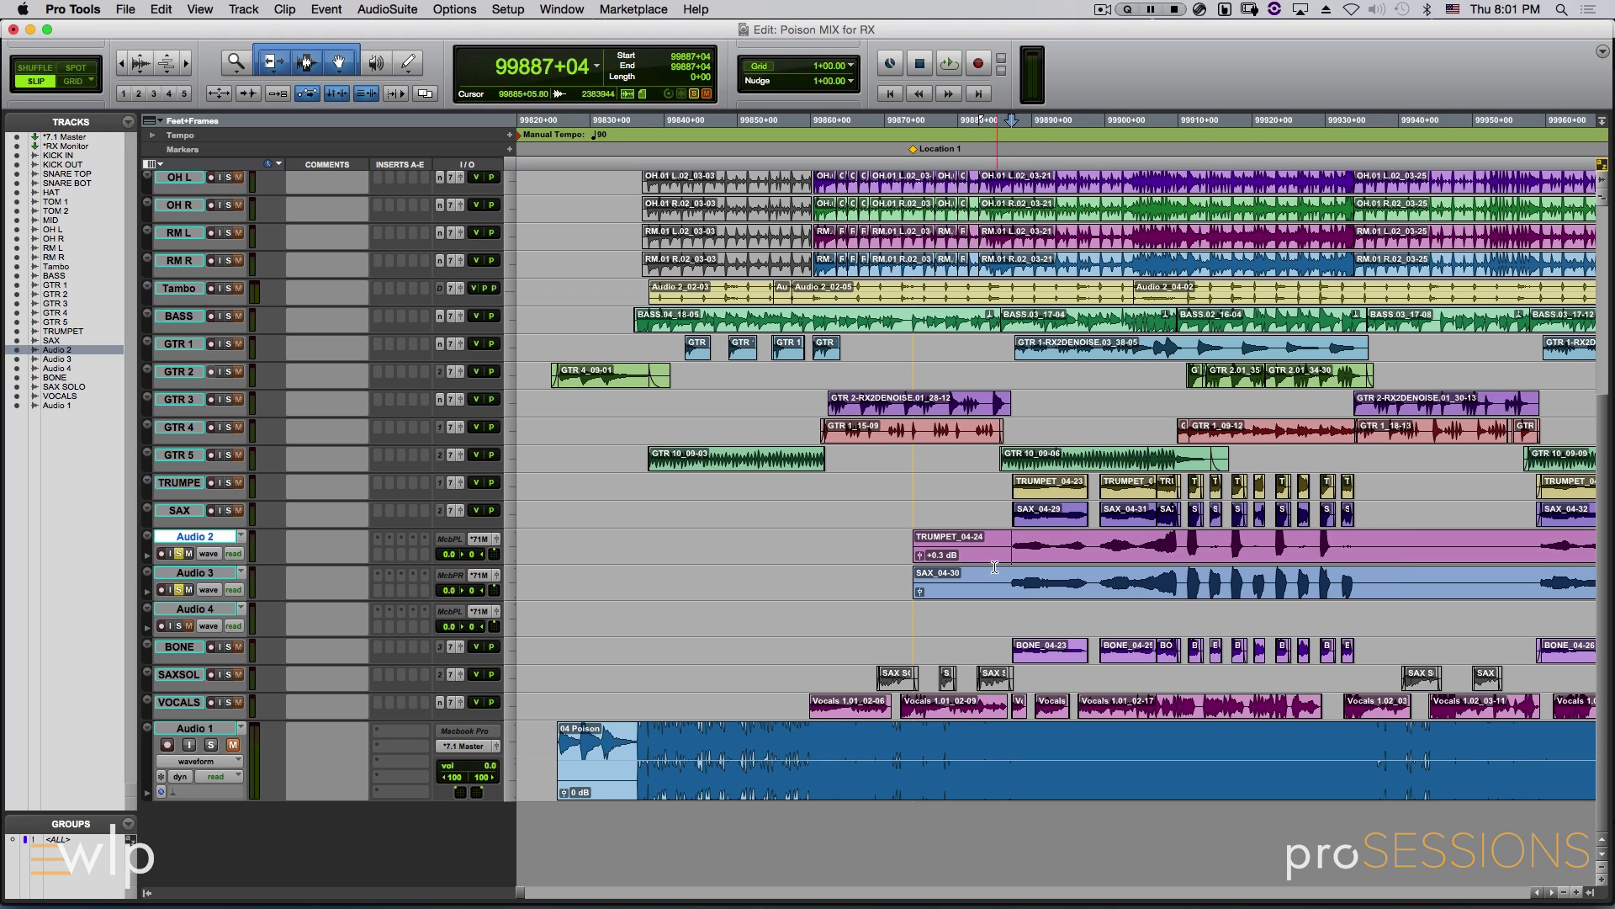
key("space")
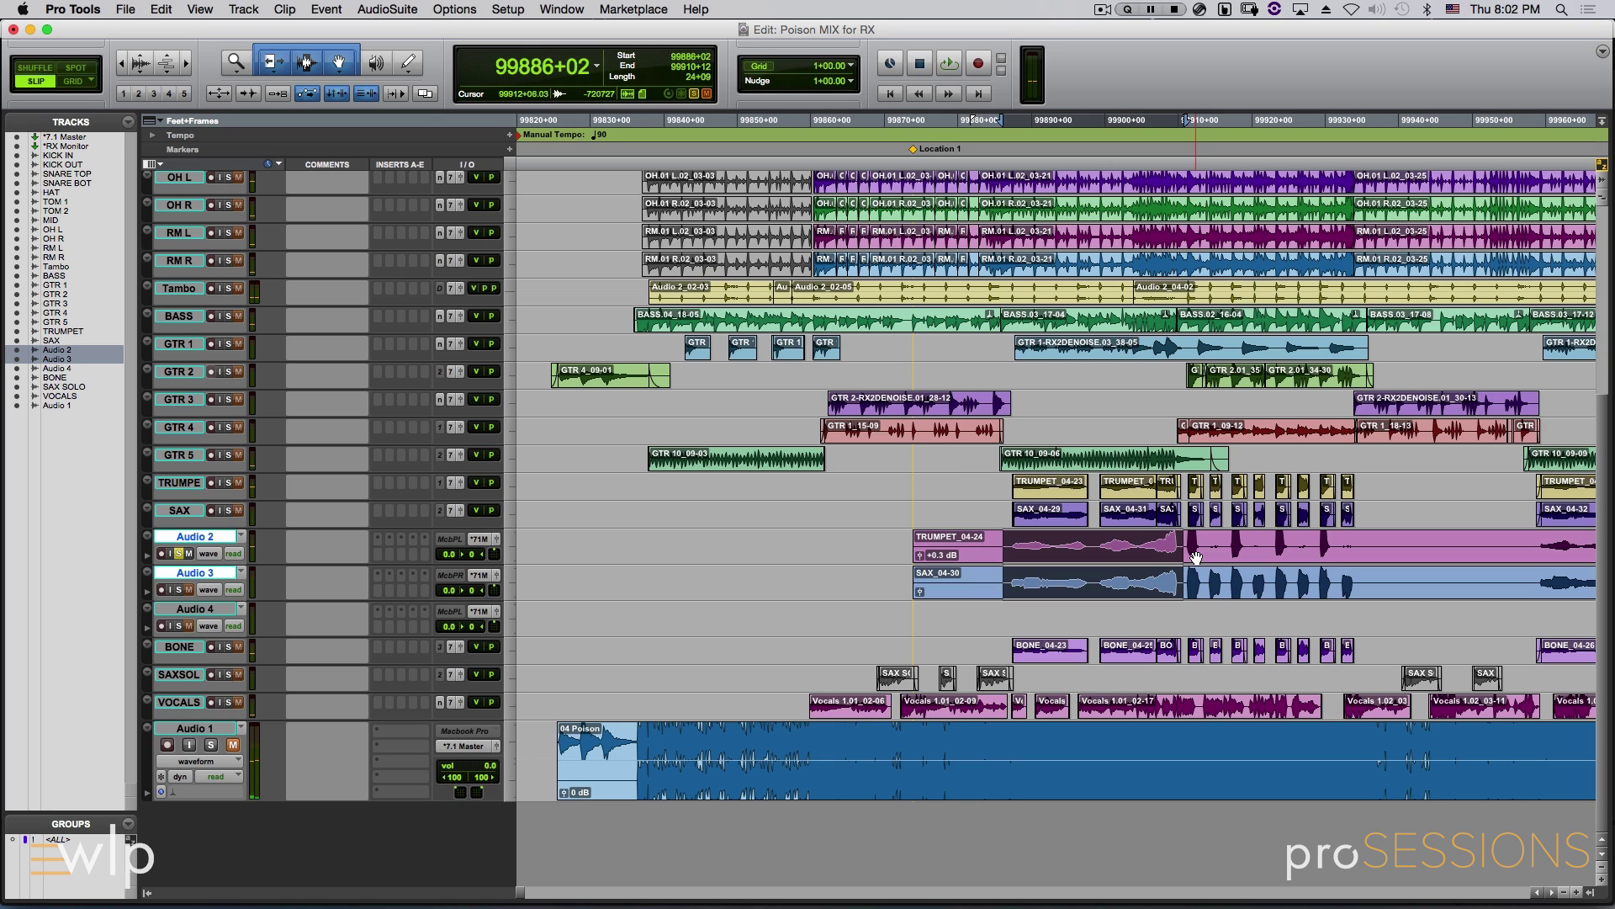
Open RX 6 Connect from AudioSuite Noise Reduction, send the clips, and dismiss the driver warning.
left_click(387, 9)
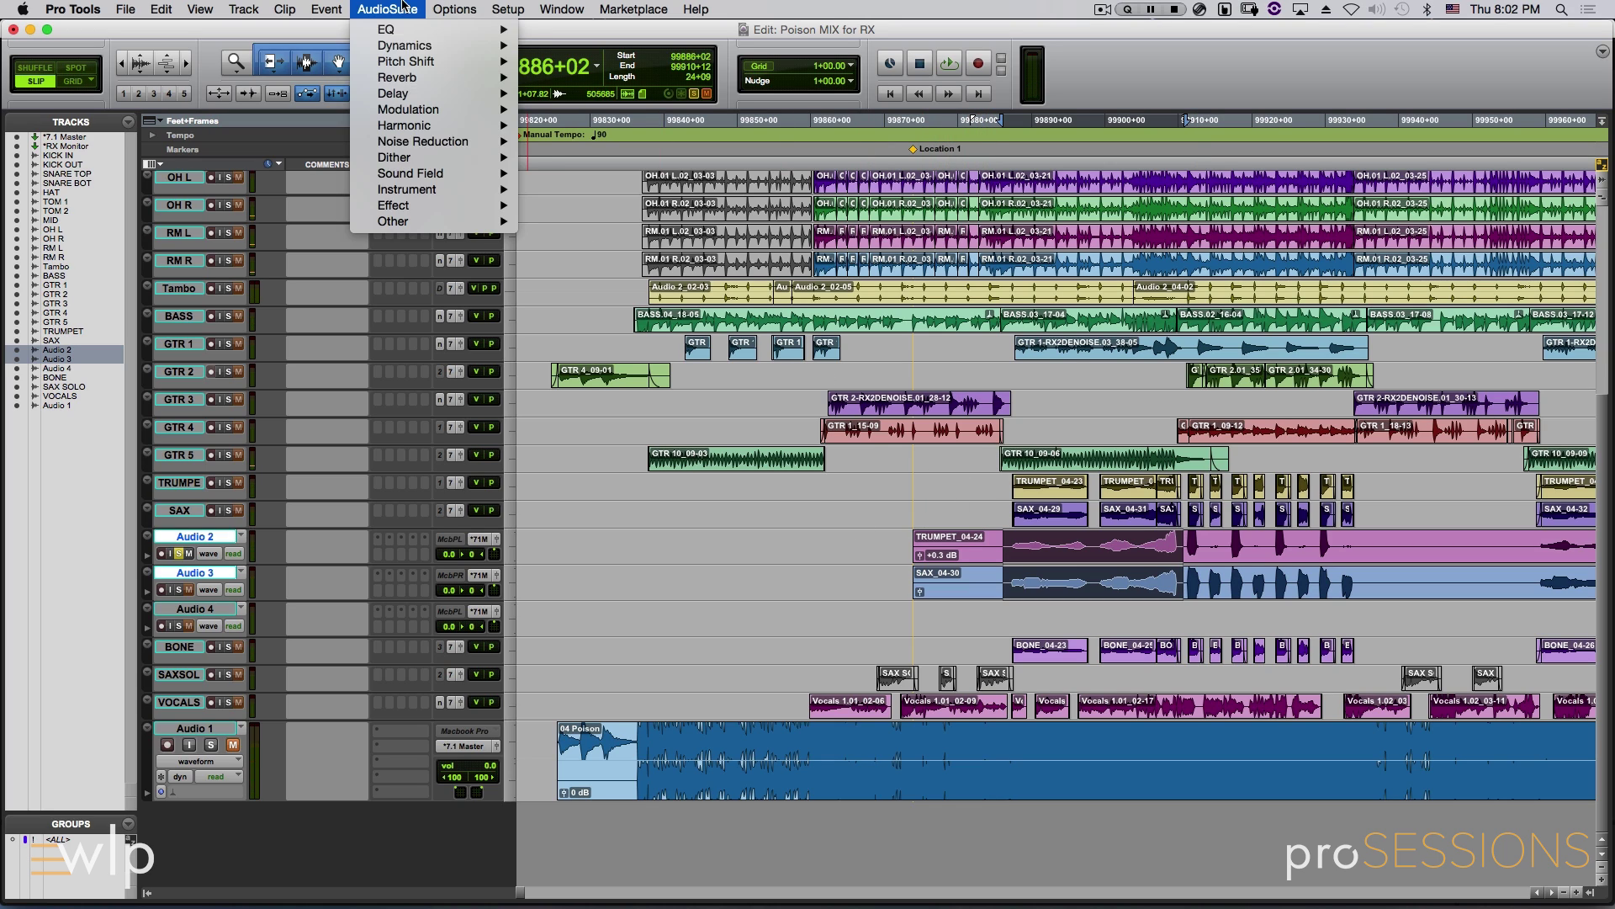
mouse_move(423, 141)
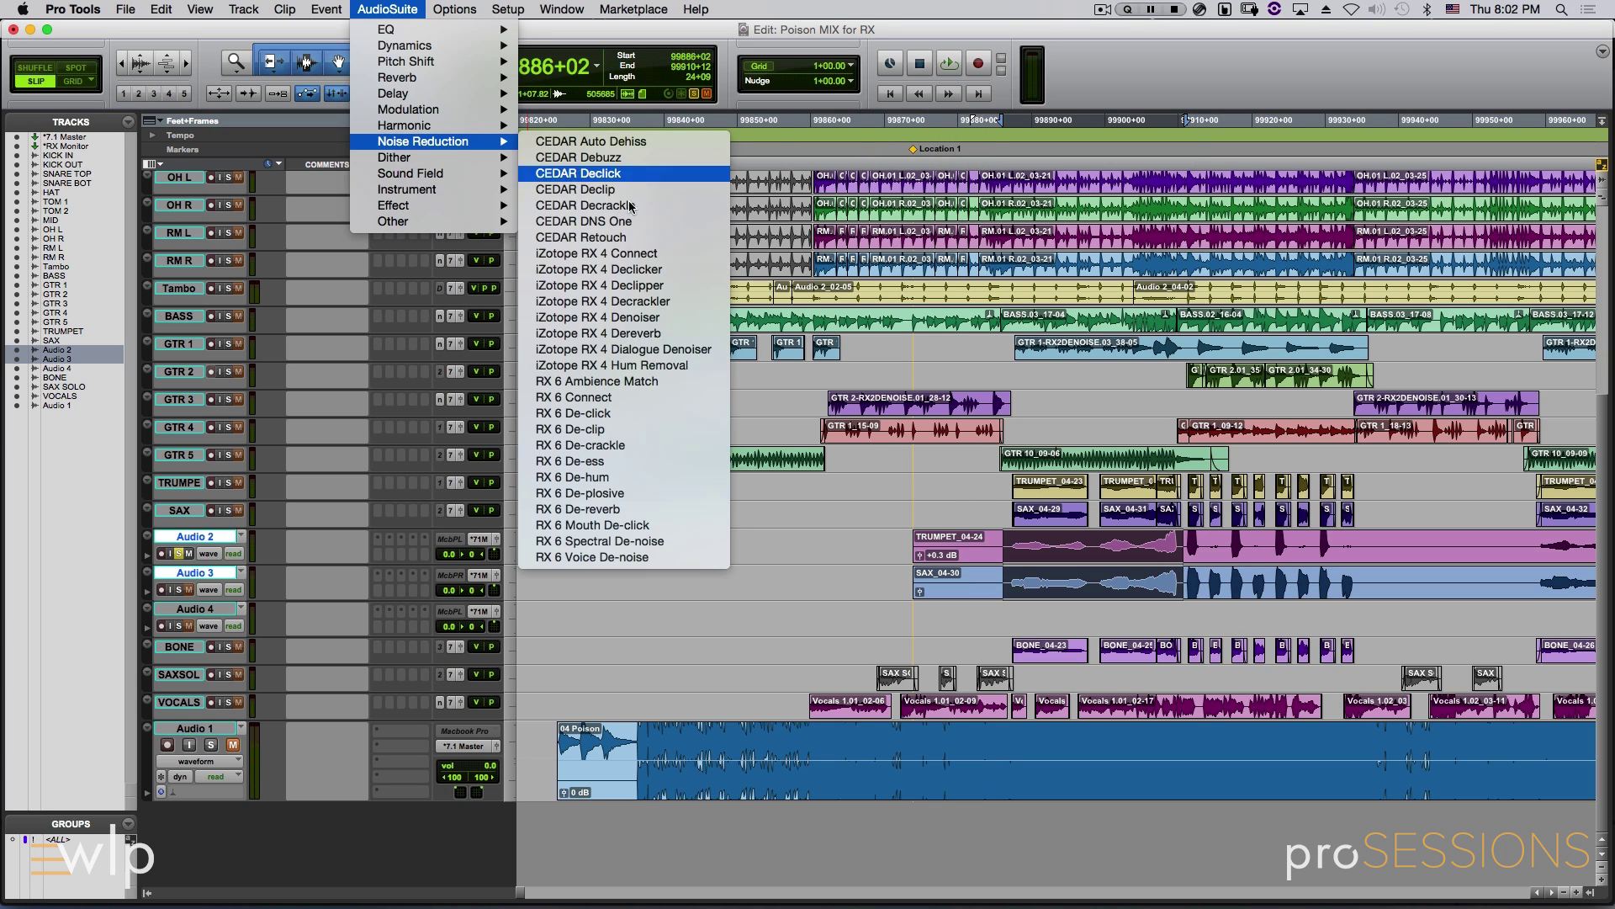
left_click(628, 398)
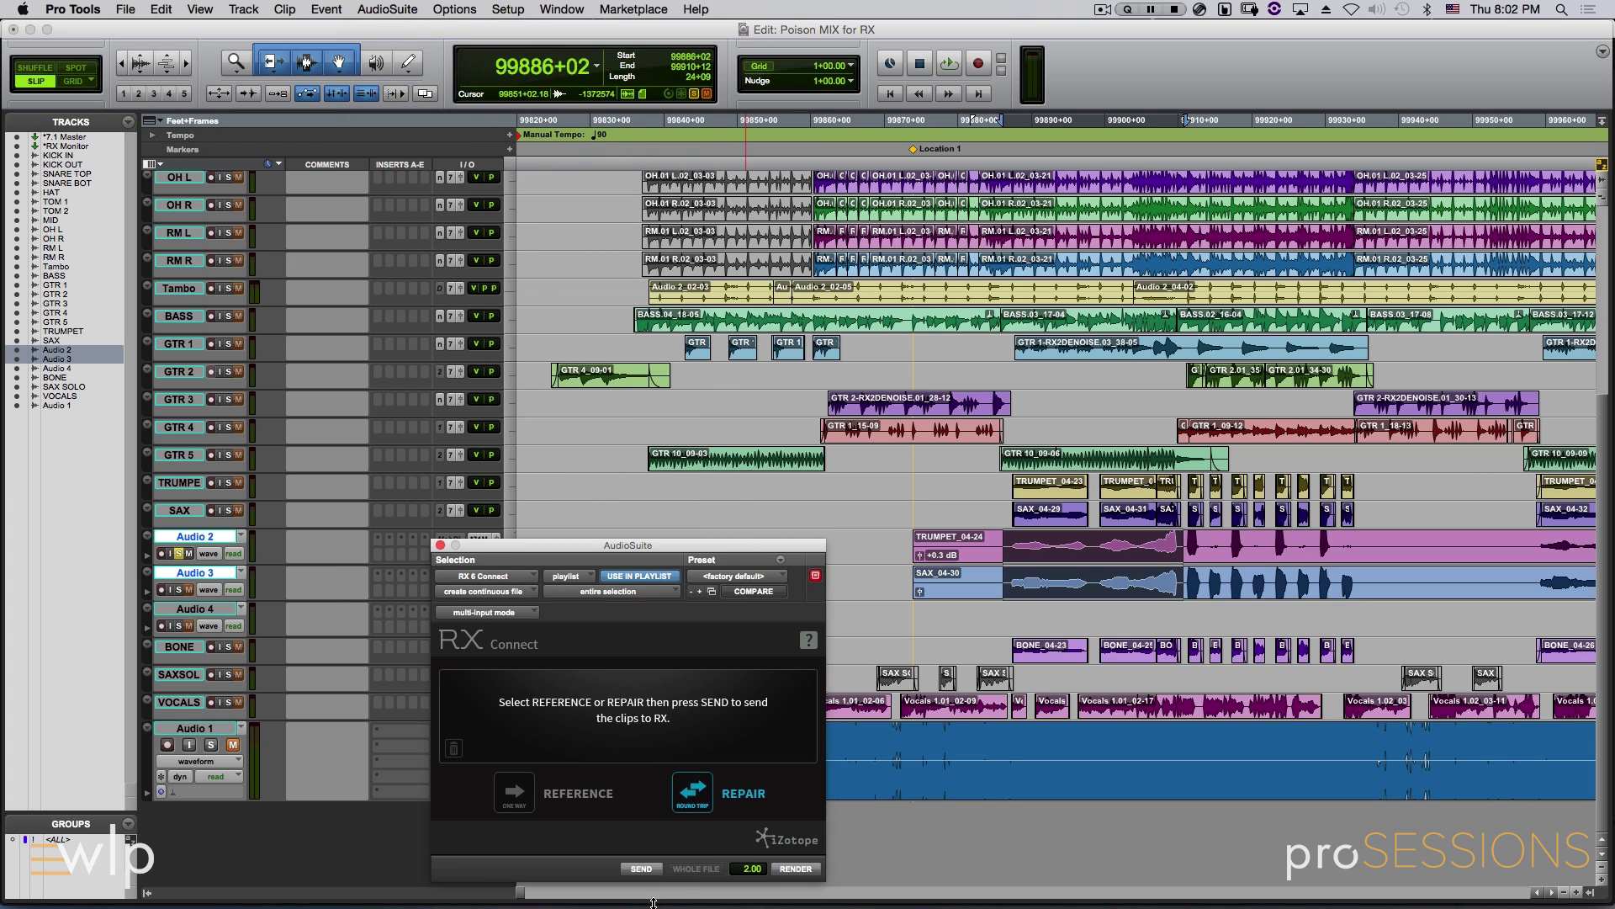
left_click(643, 869)
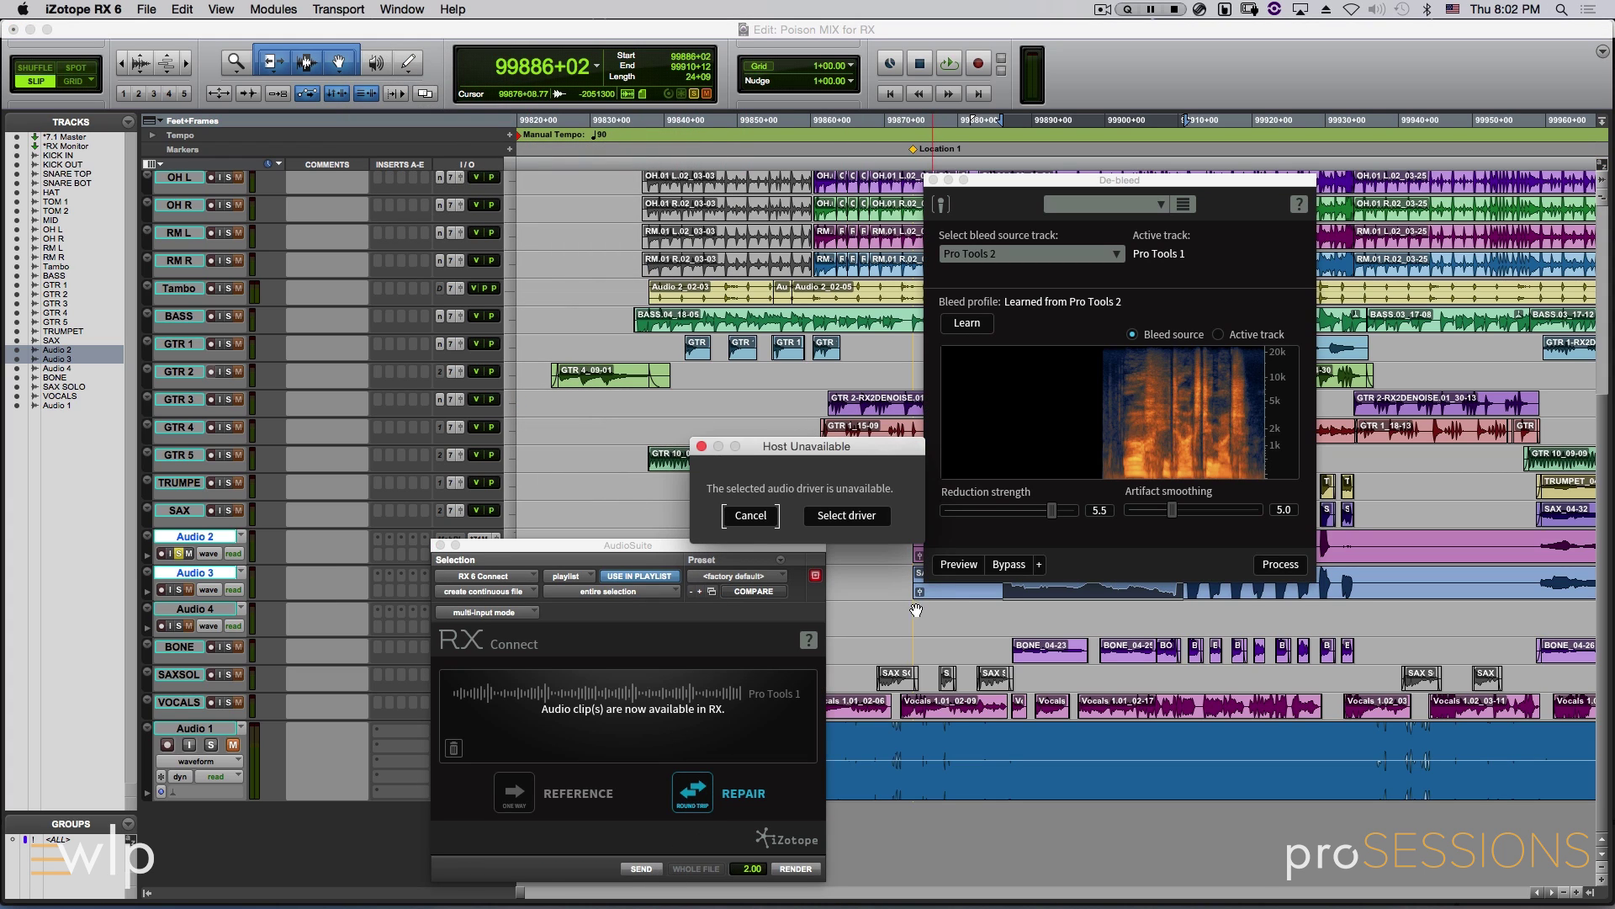
left_click(761, 518)
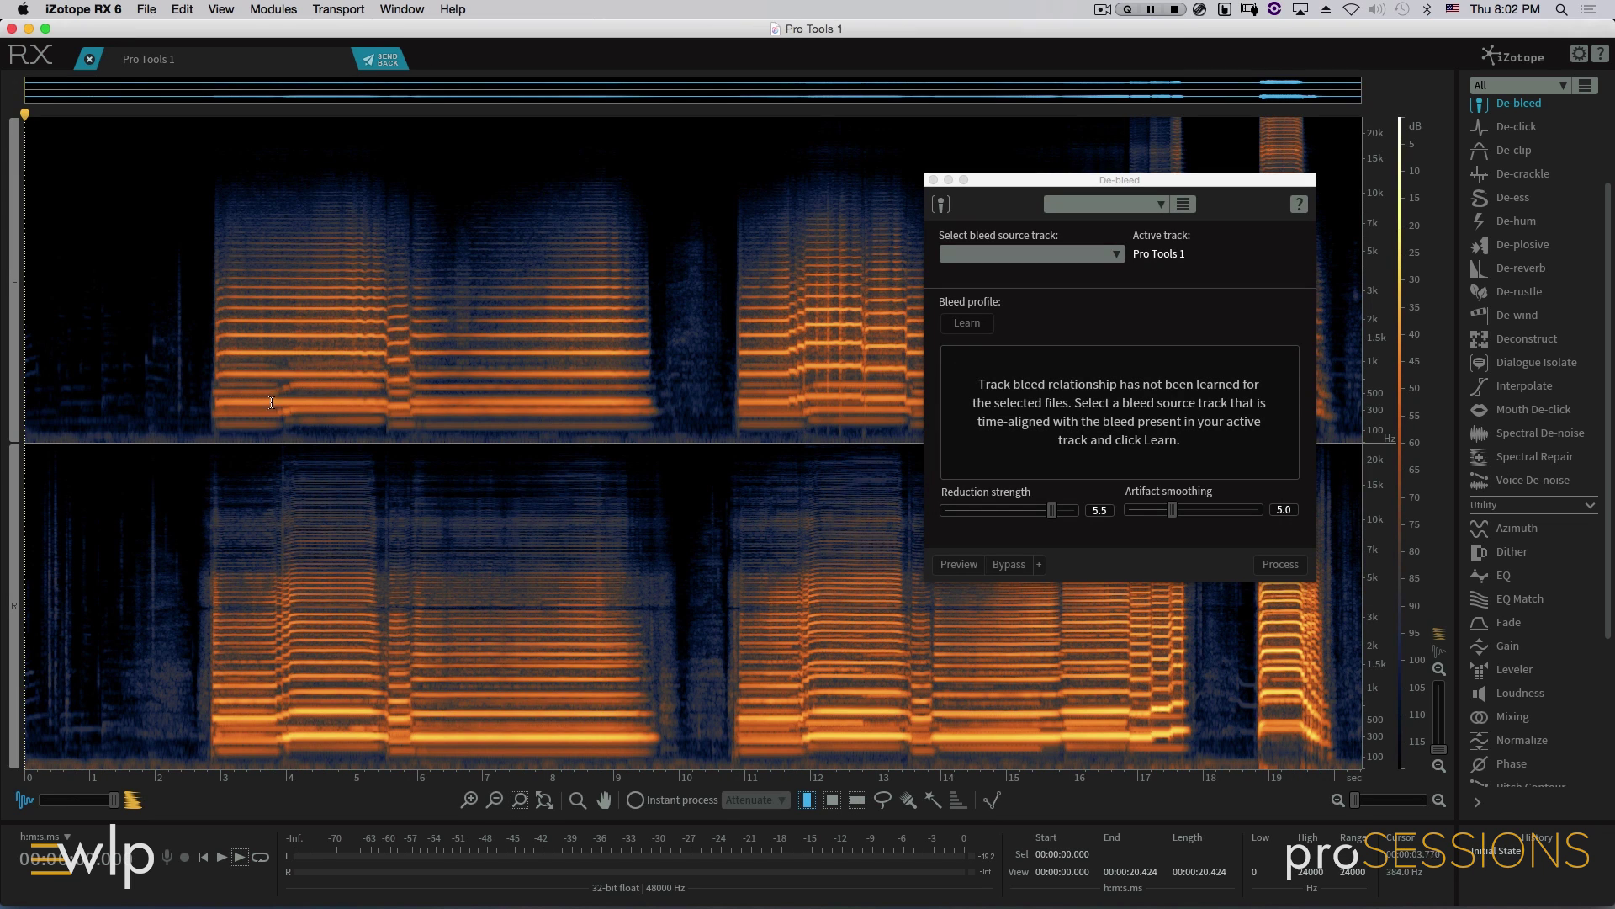
Back in Pro Tools, set RX 6 Connect to clip by clip and resend both clips.
key("super+Tab")
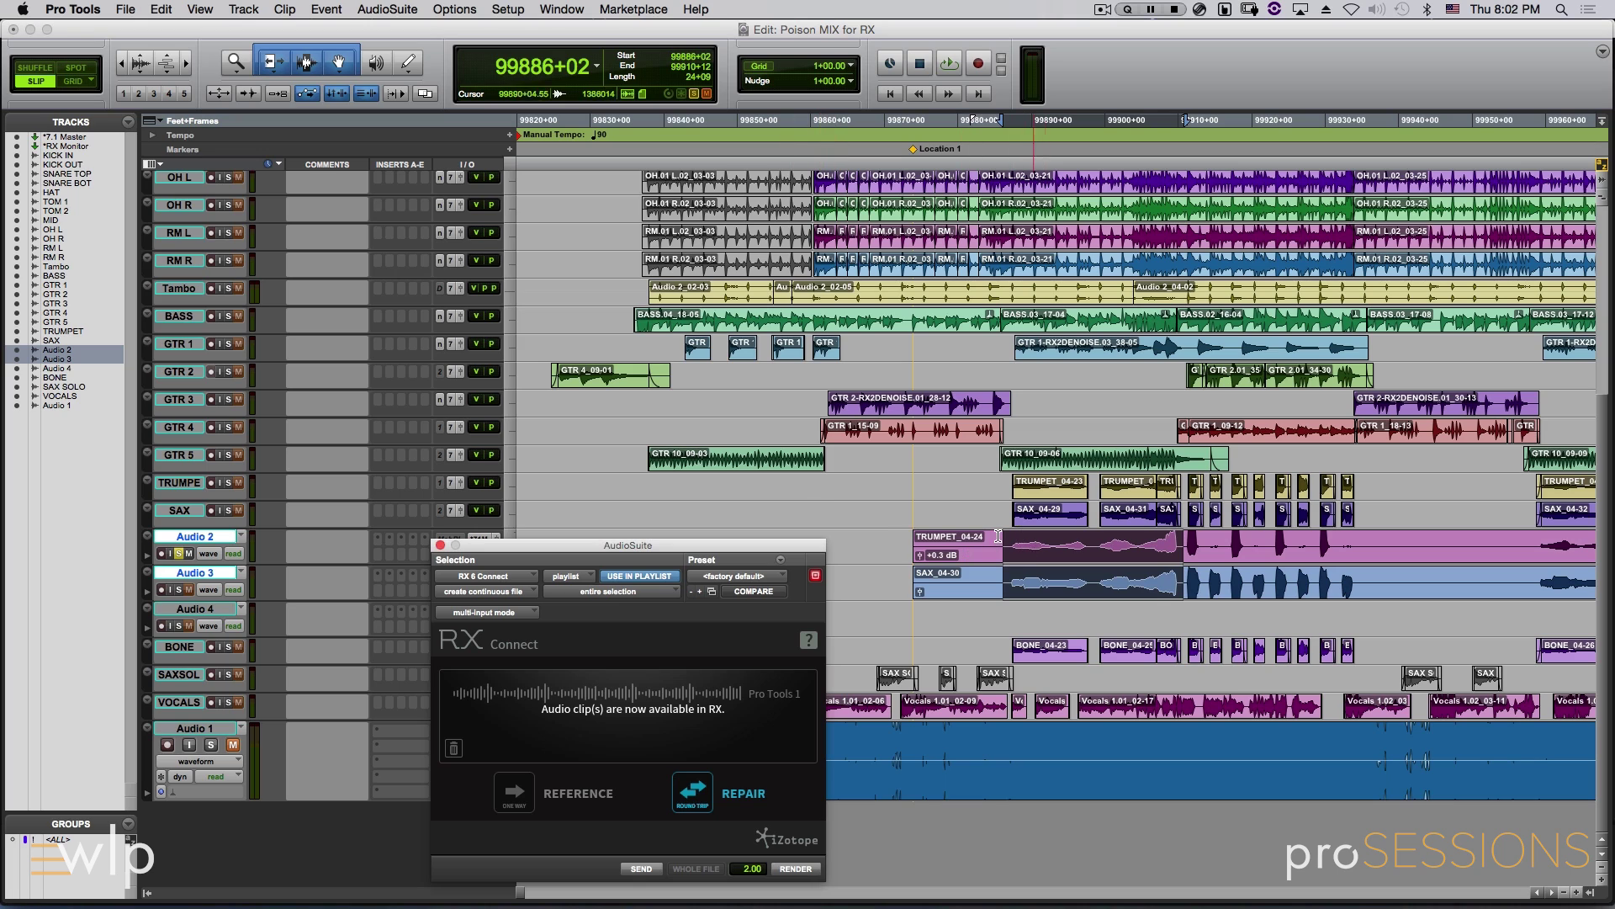
left_click(608, 592)
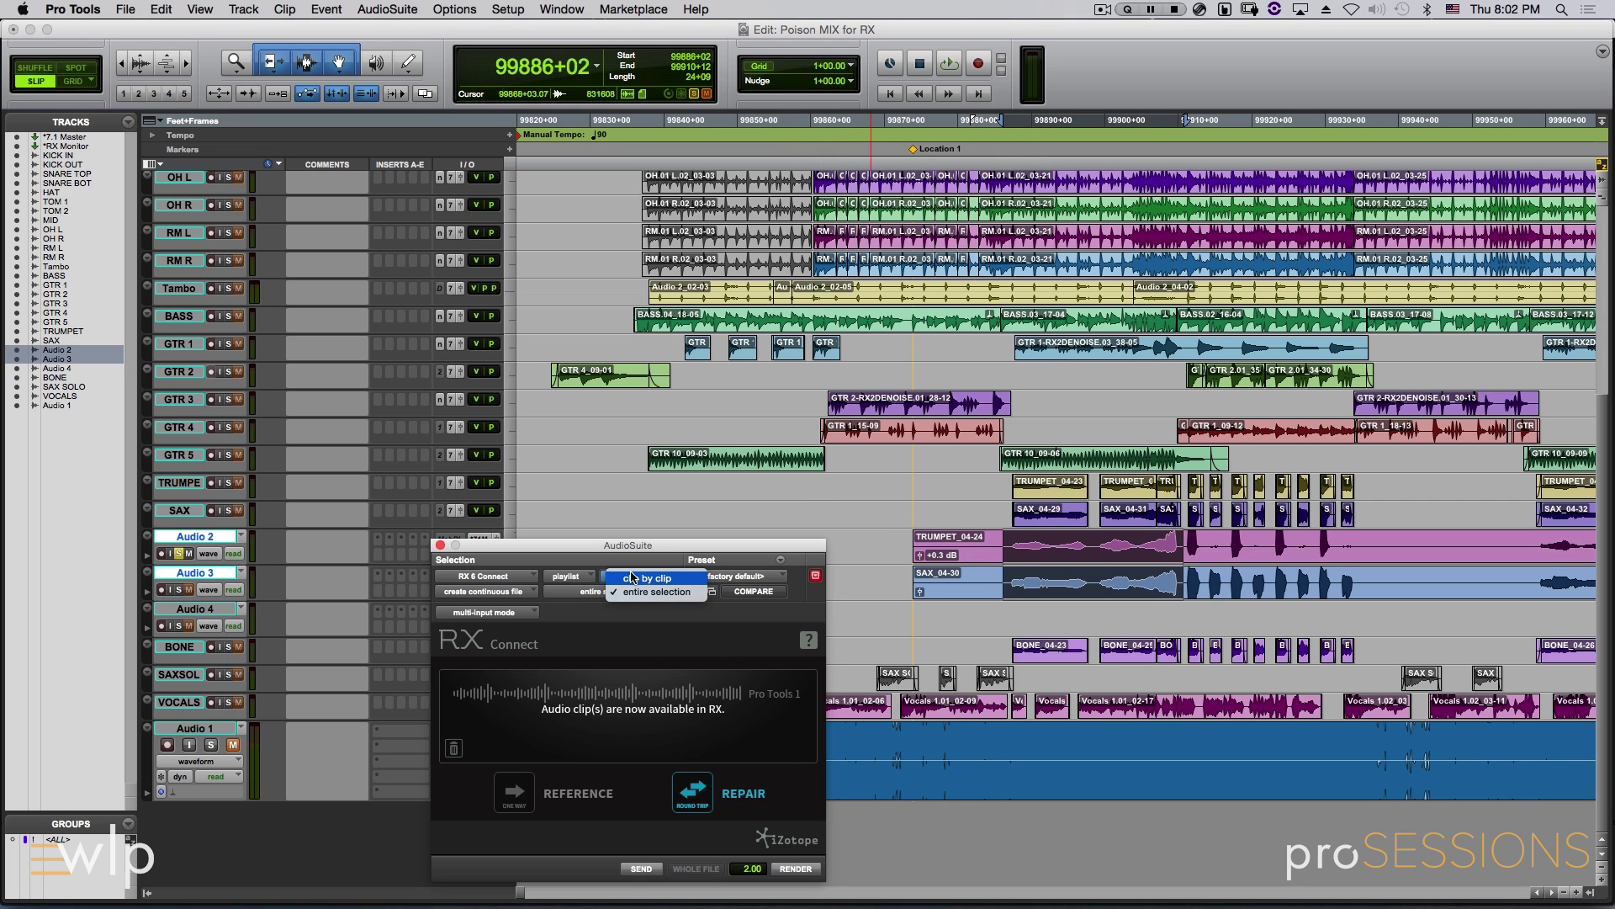
left_click(622, 577)
left_click(644, 869)
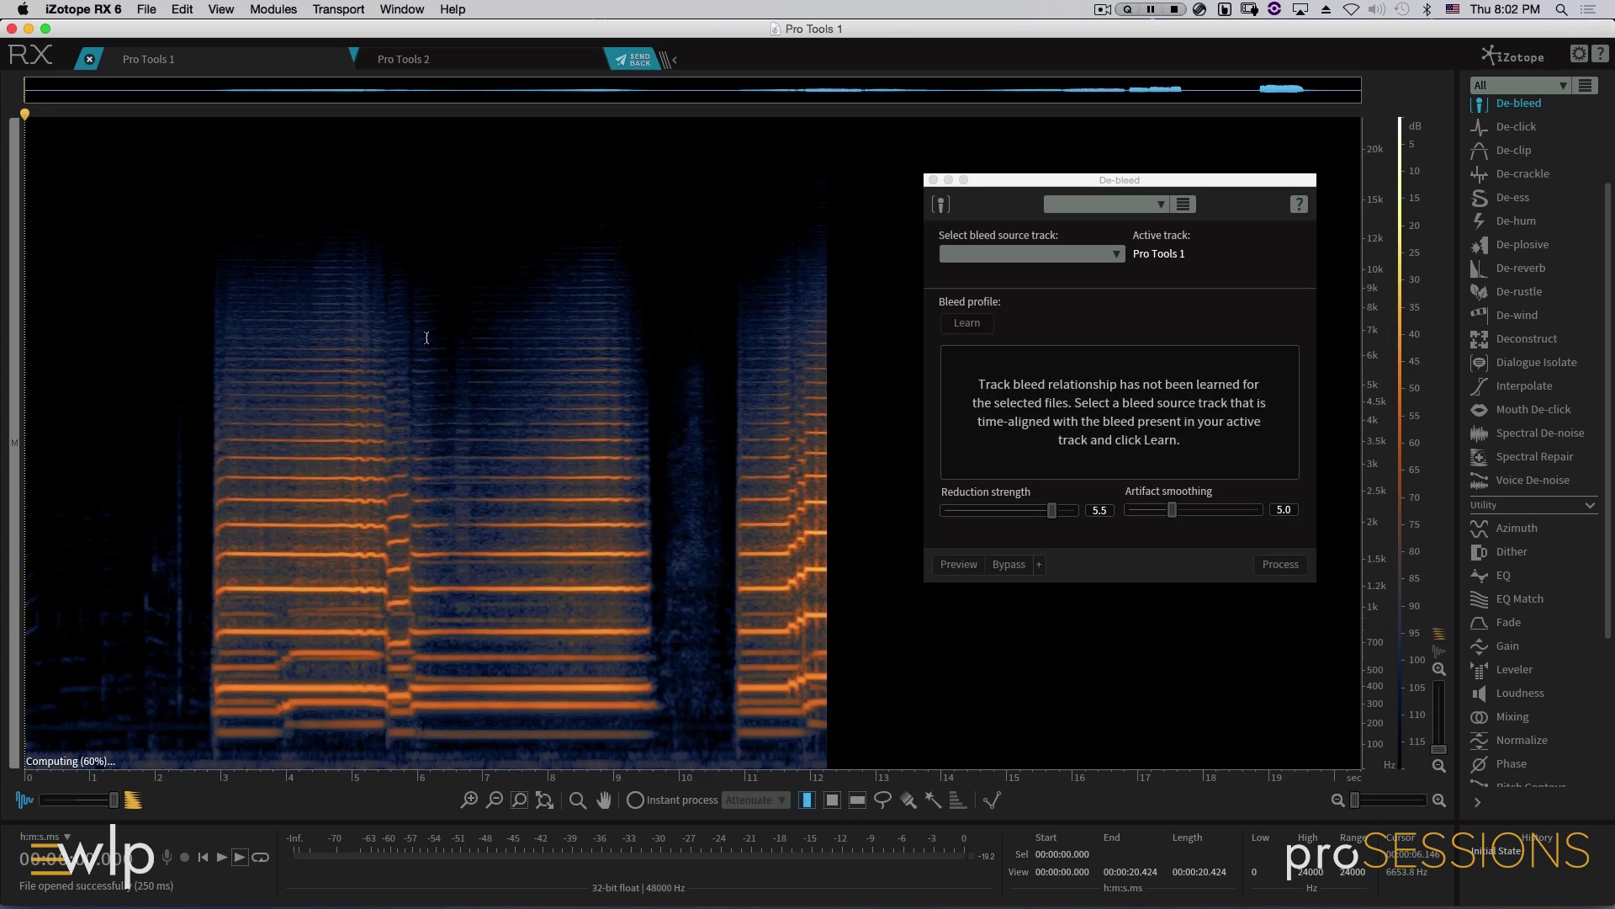
Compare the Pro Tools 1 and Pro Tools 2 tabs, ending on Pro Tools 1.
left_click(423, 62)
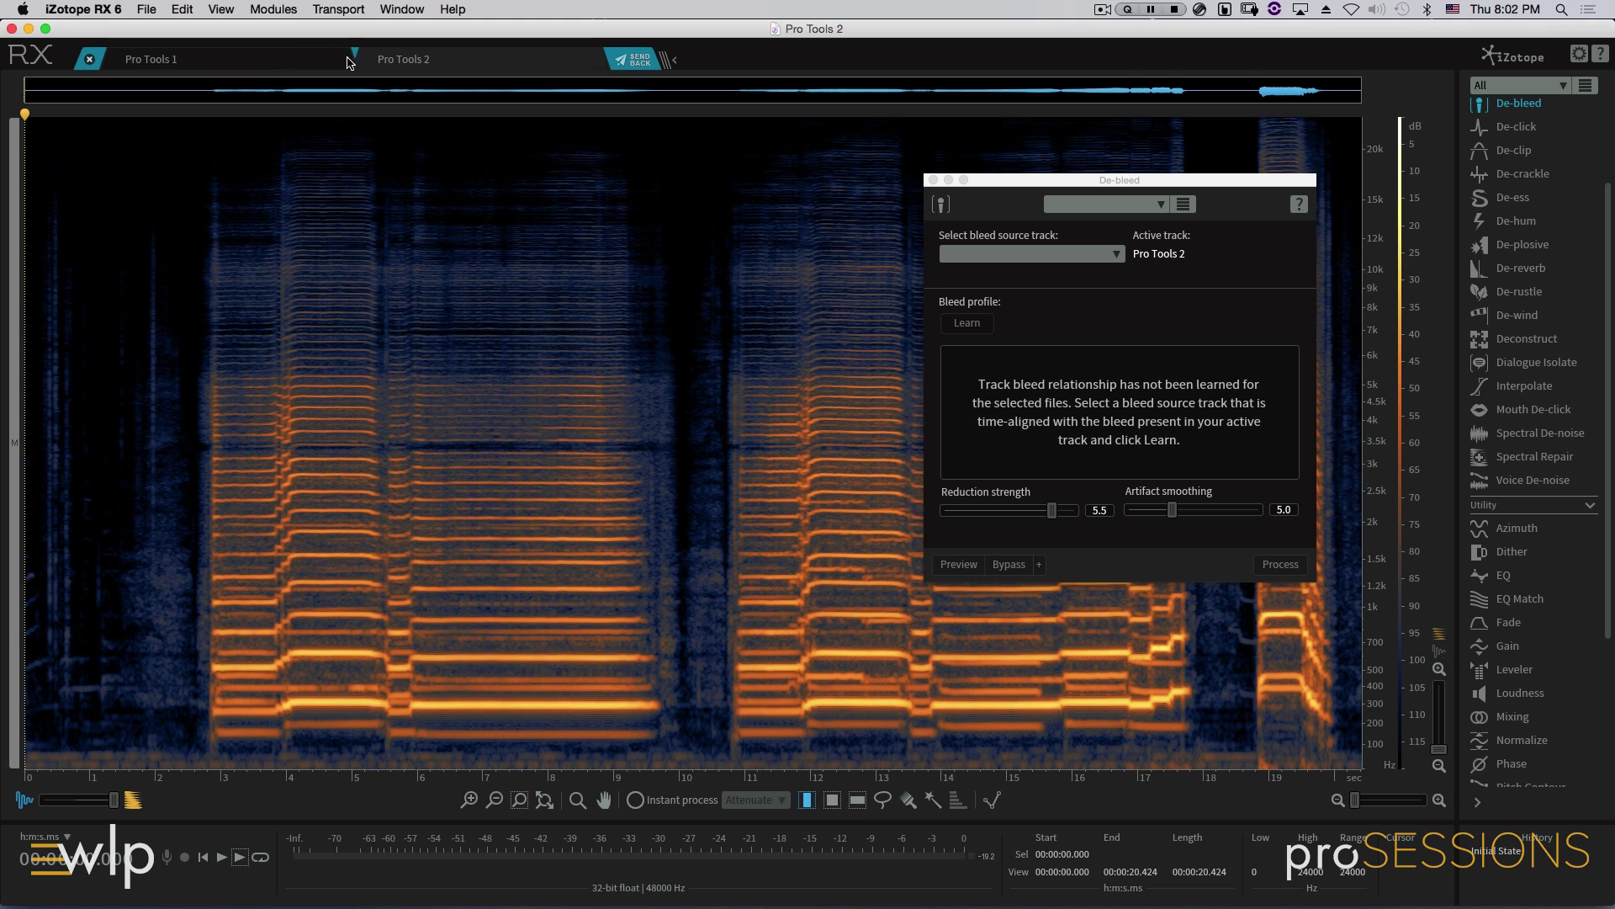
left_click(348, 63)
left_click(460, 65)
left_click(270, 61)
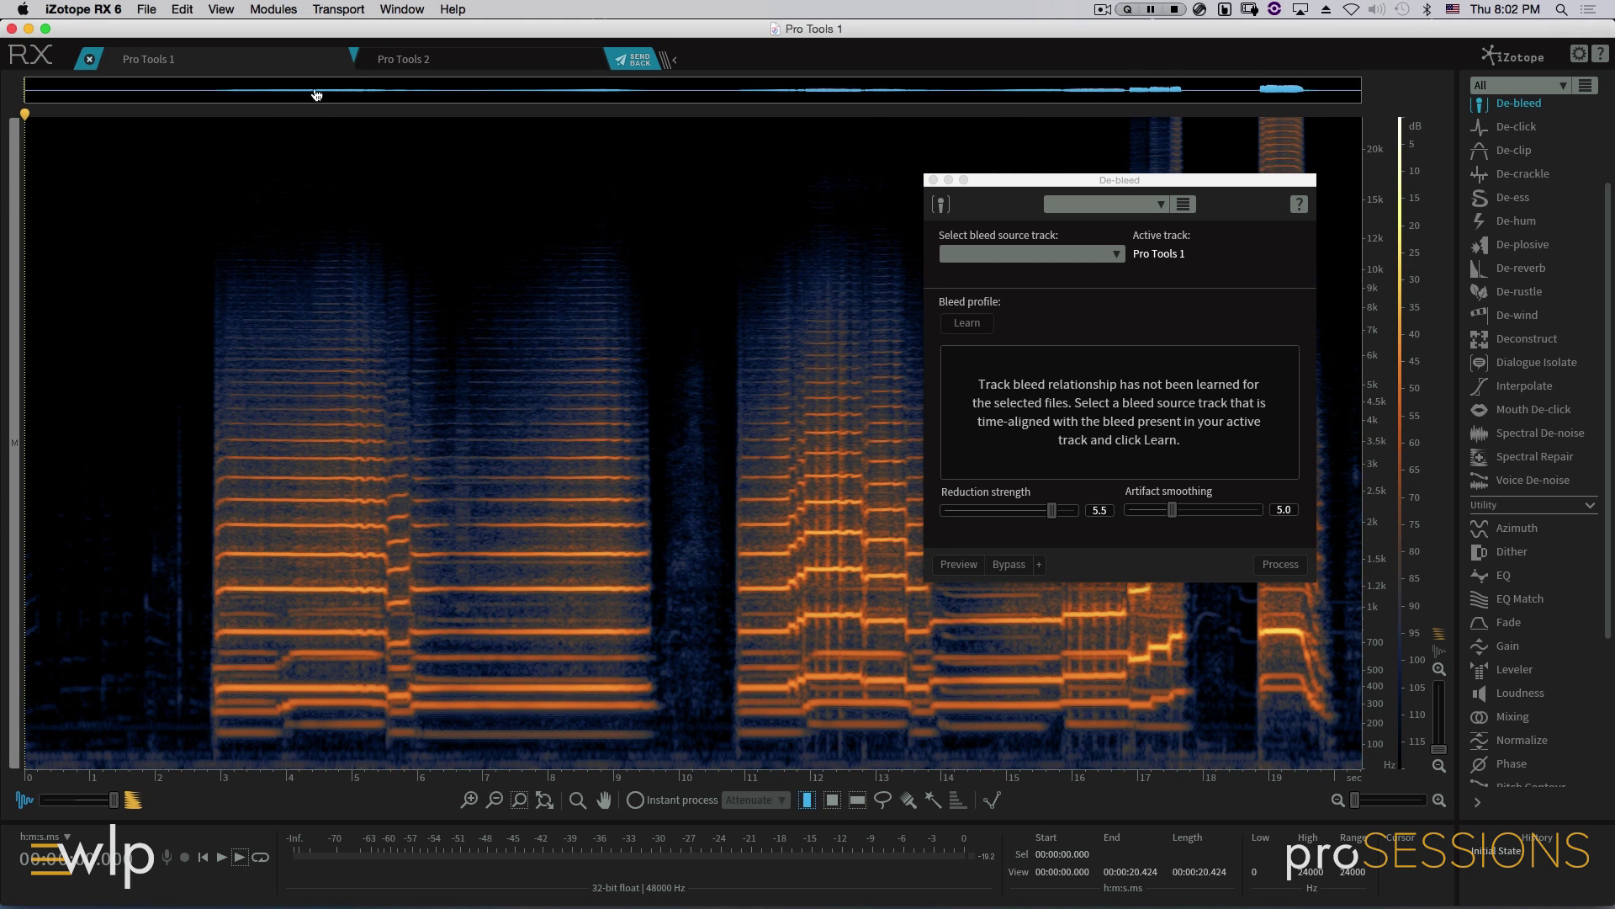
left_click(462, 68)
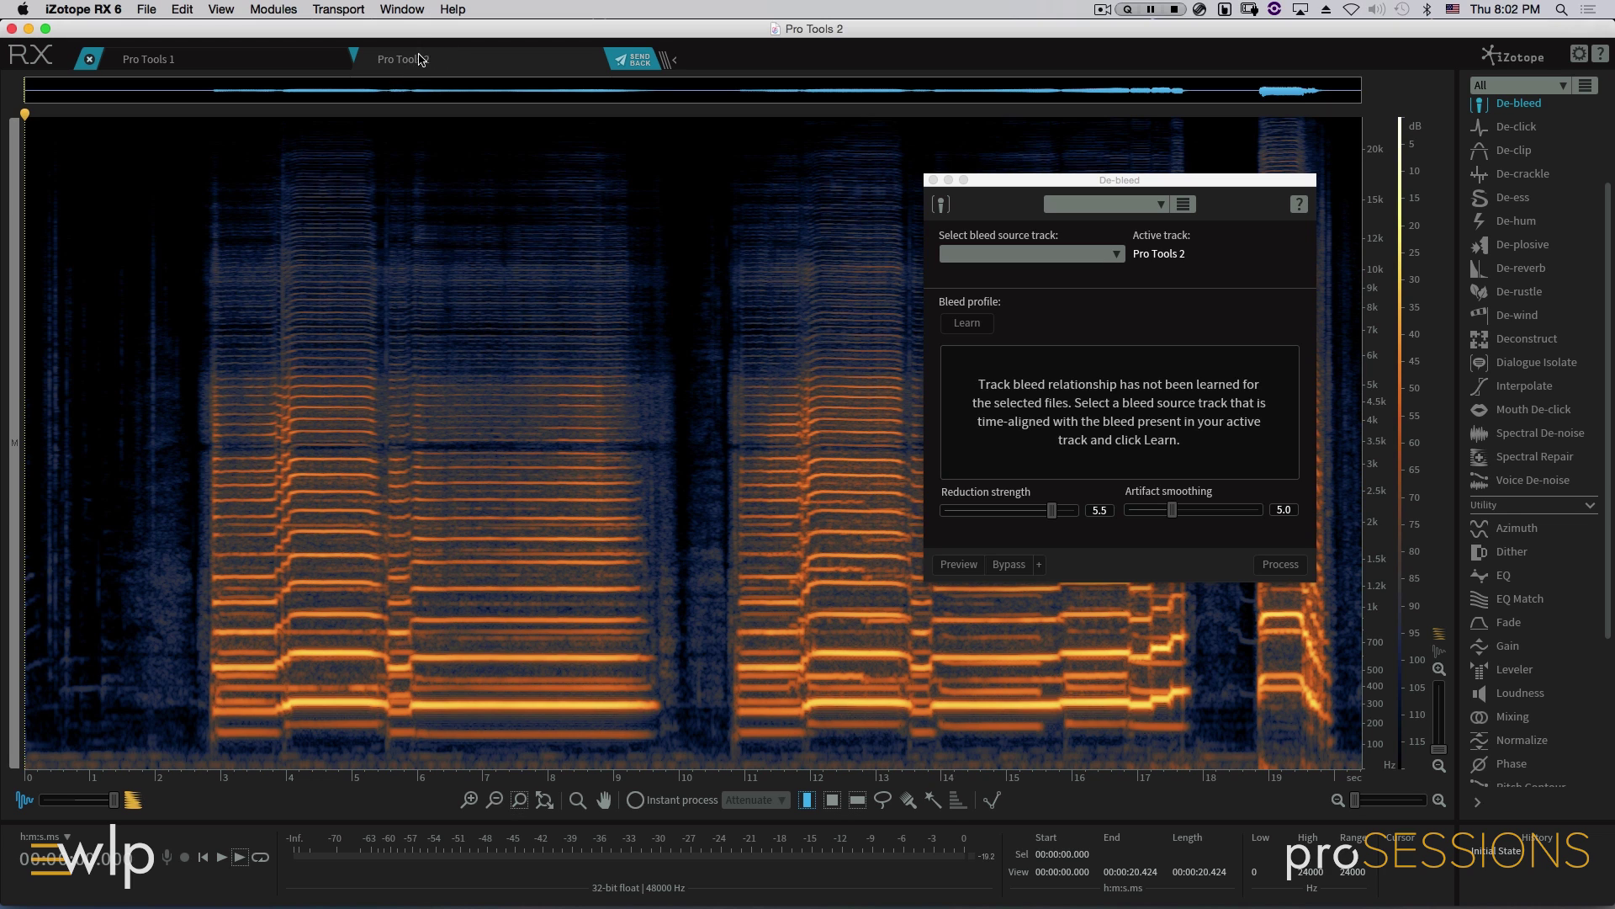
left_click(273, 62)
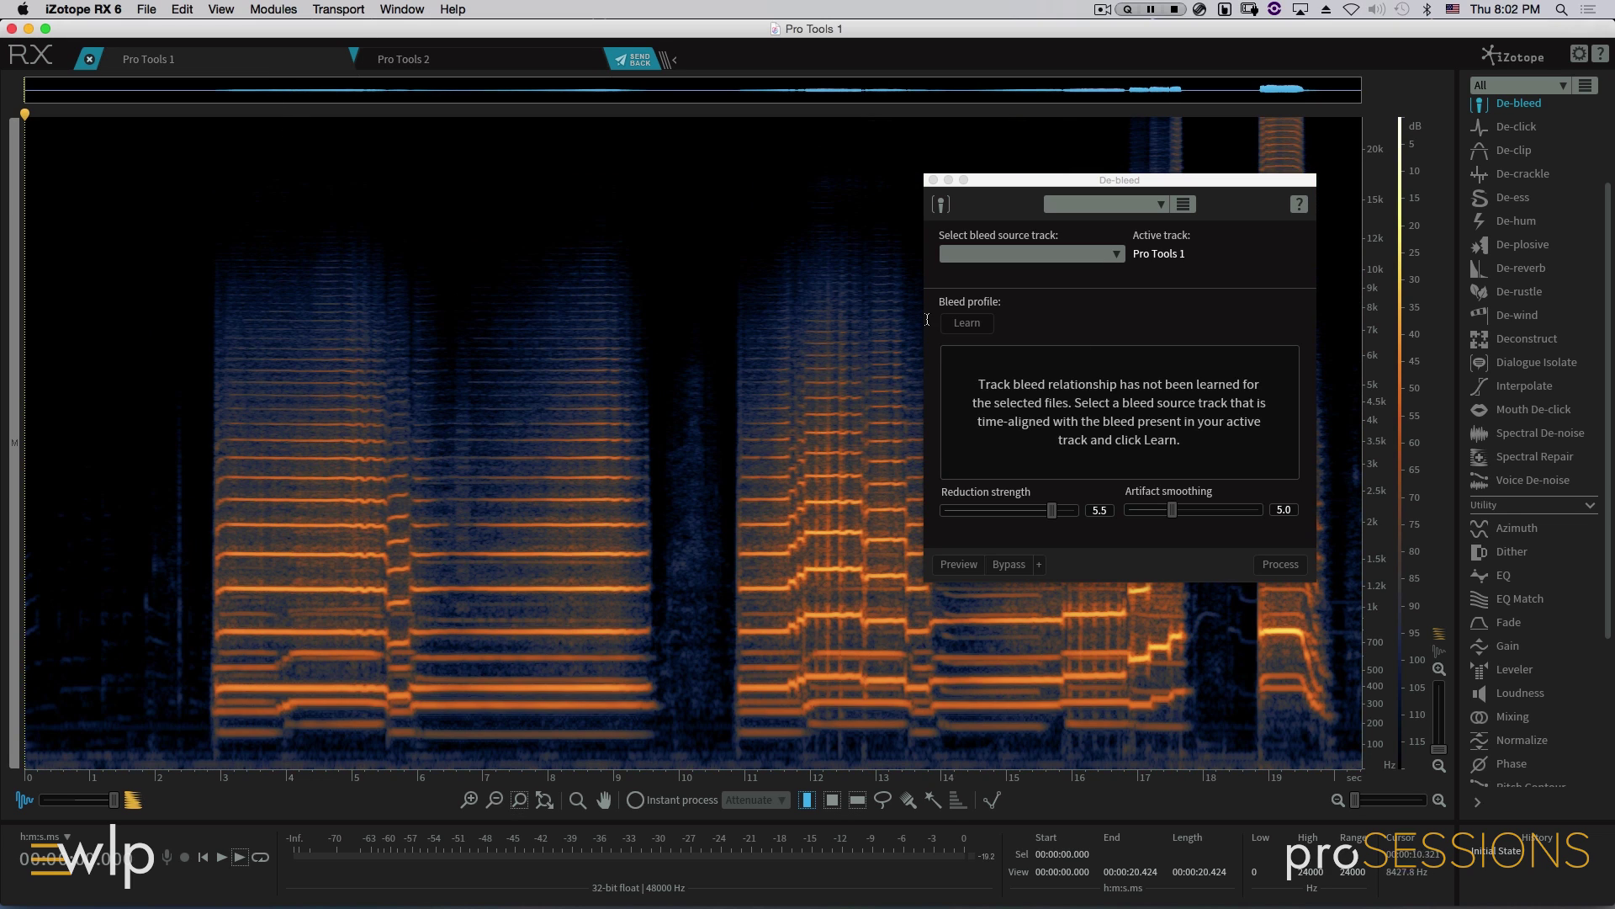
Choose Pro Tools 2 as De-bleed's bleed source track and learn the bleed.
left_click(1017, 256)
left_click(1008, 292)
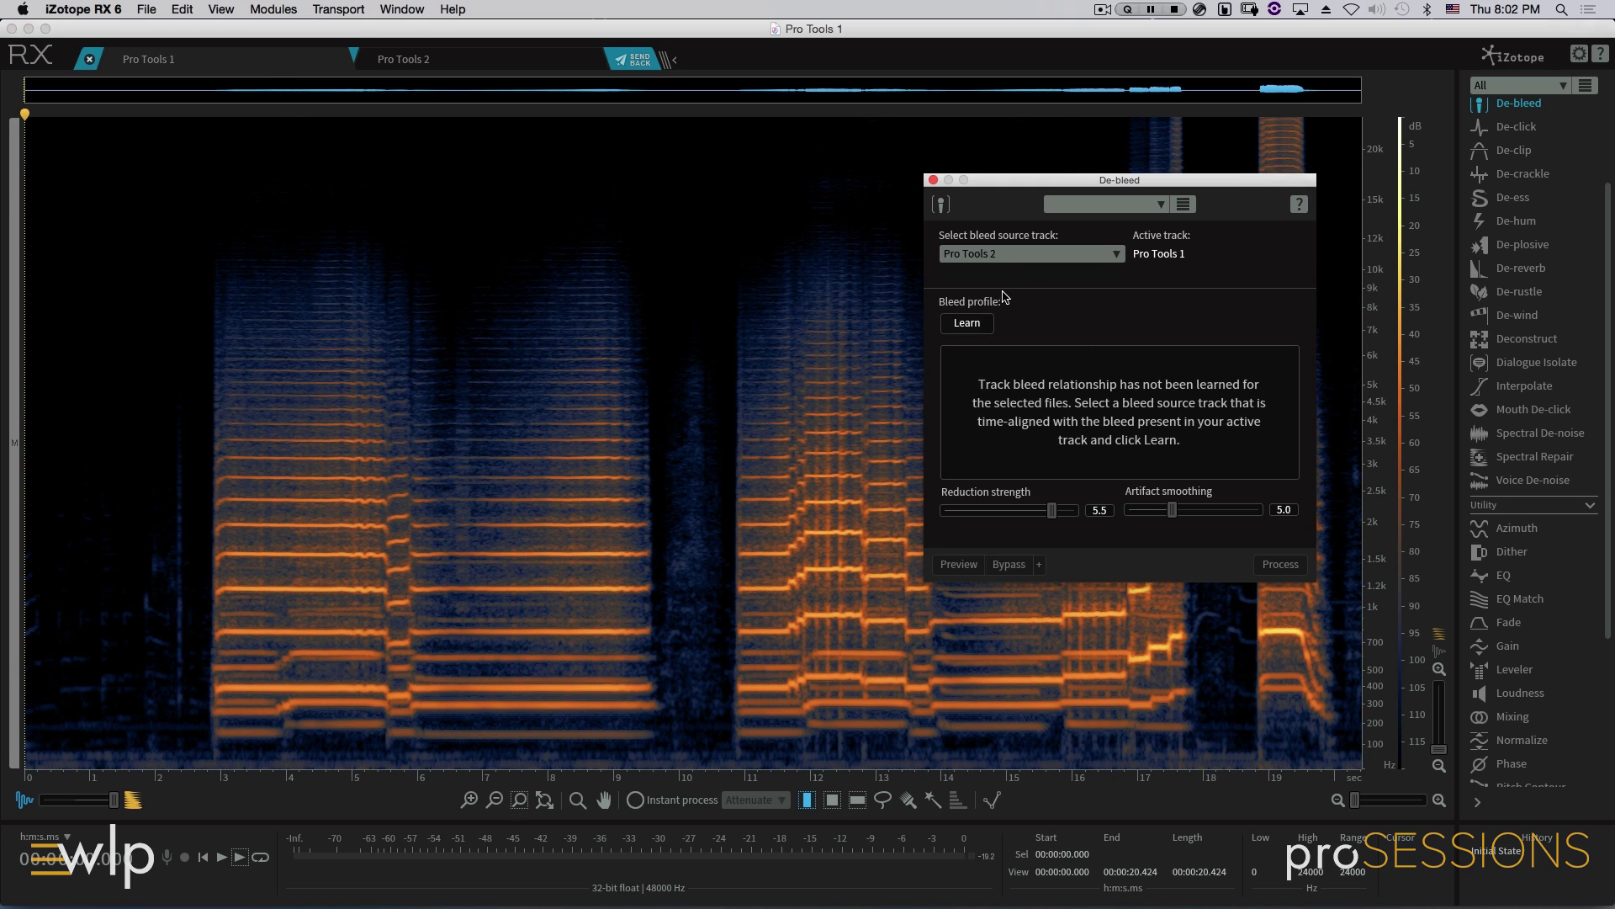
left_click(969, 324)
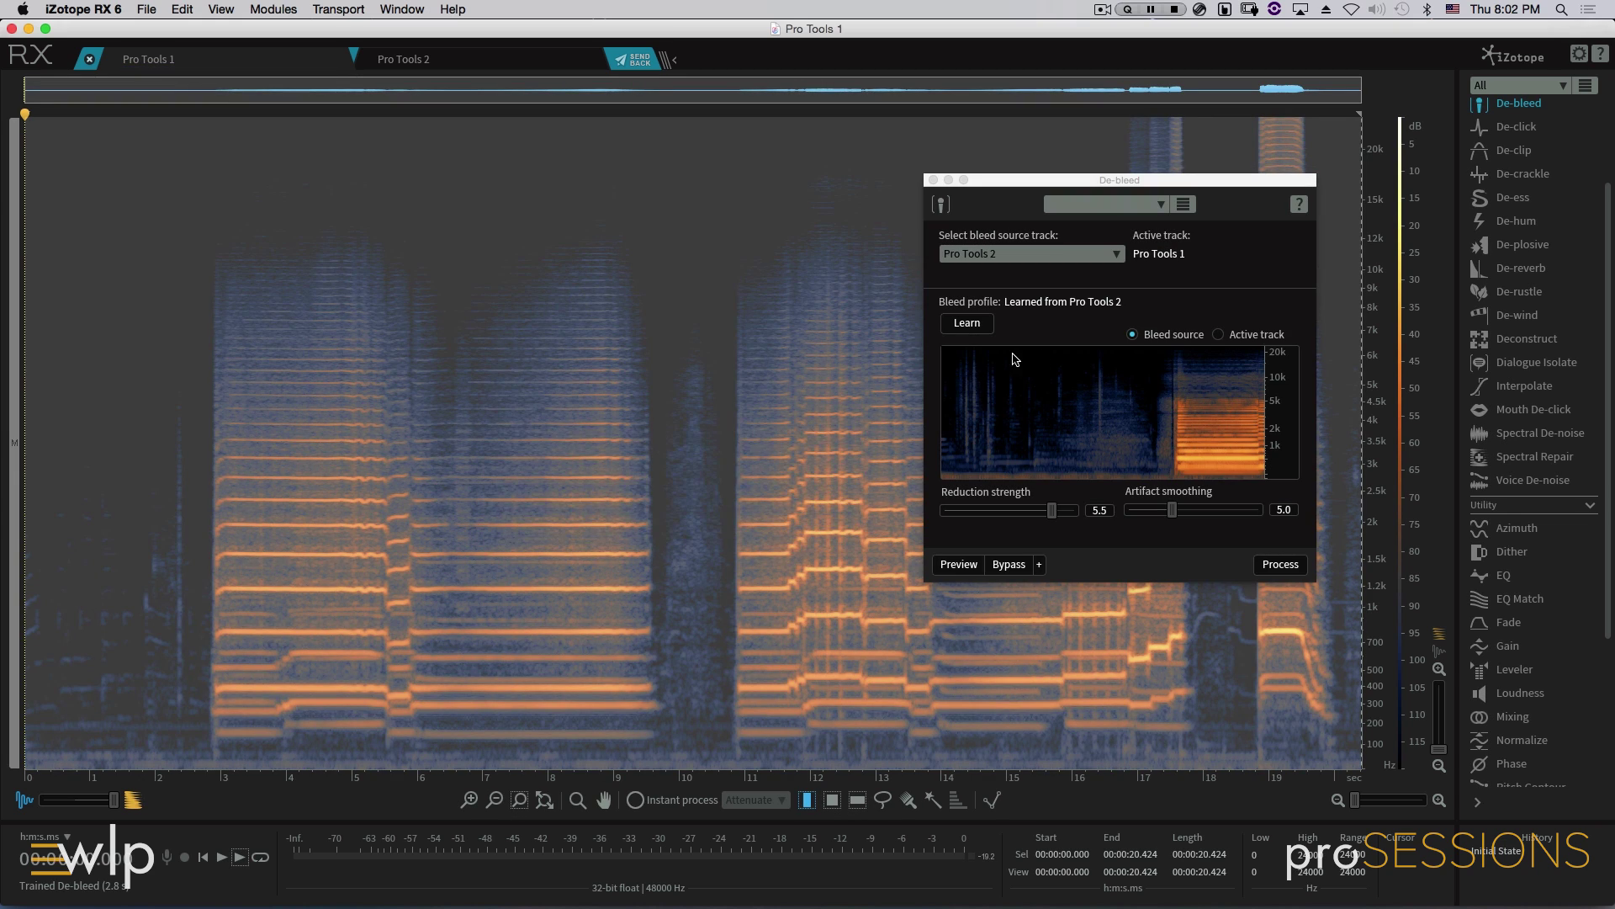
Process De-bleed on Pro Tools 1, audition it from about 1.9 seconds, and send it back to Pro Tools.
left_click(1283, 565)
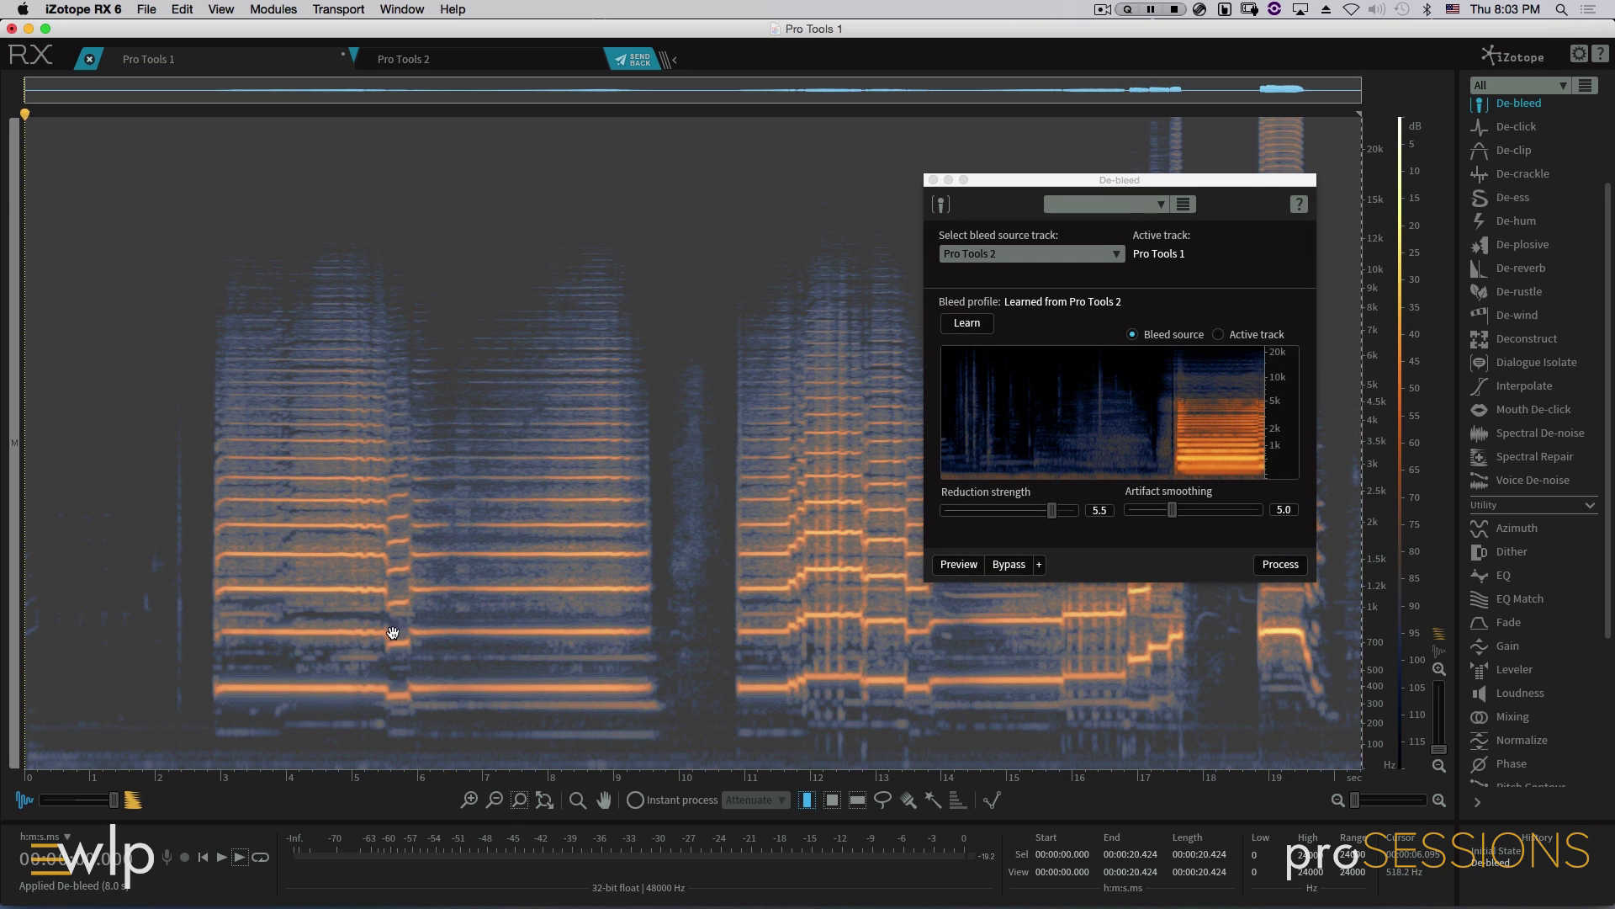
key("Right")
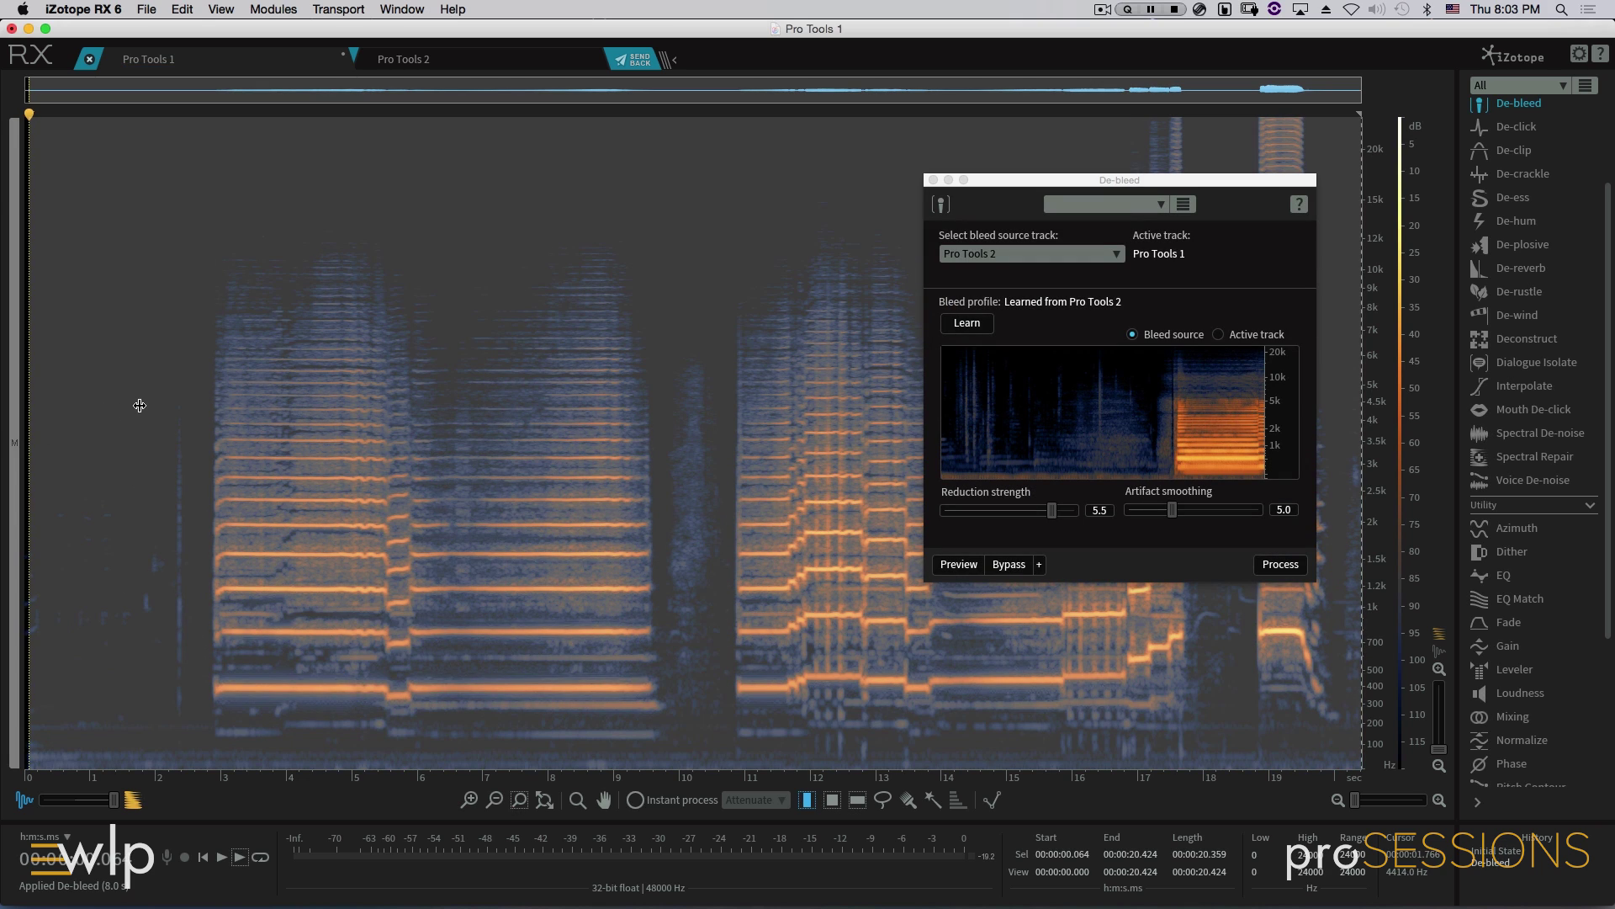
left_click(148, 405)
key("space")
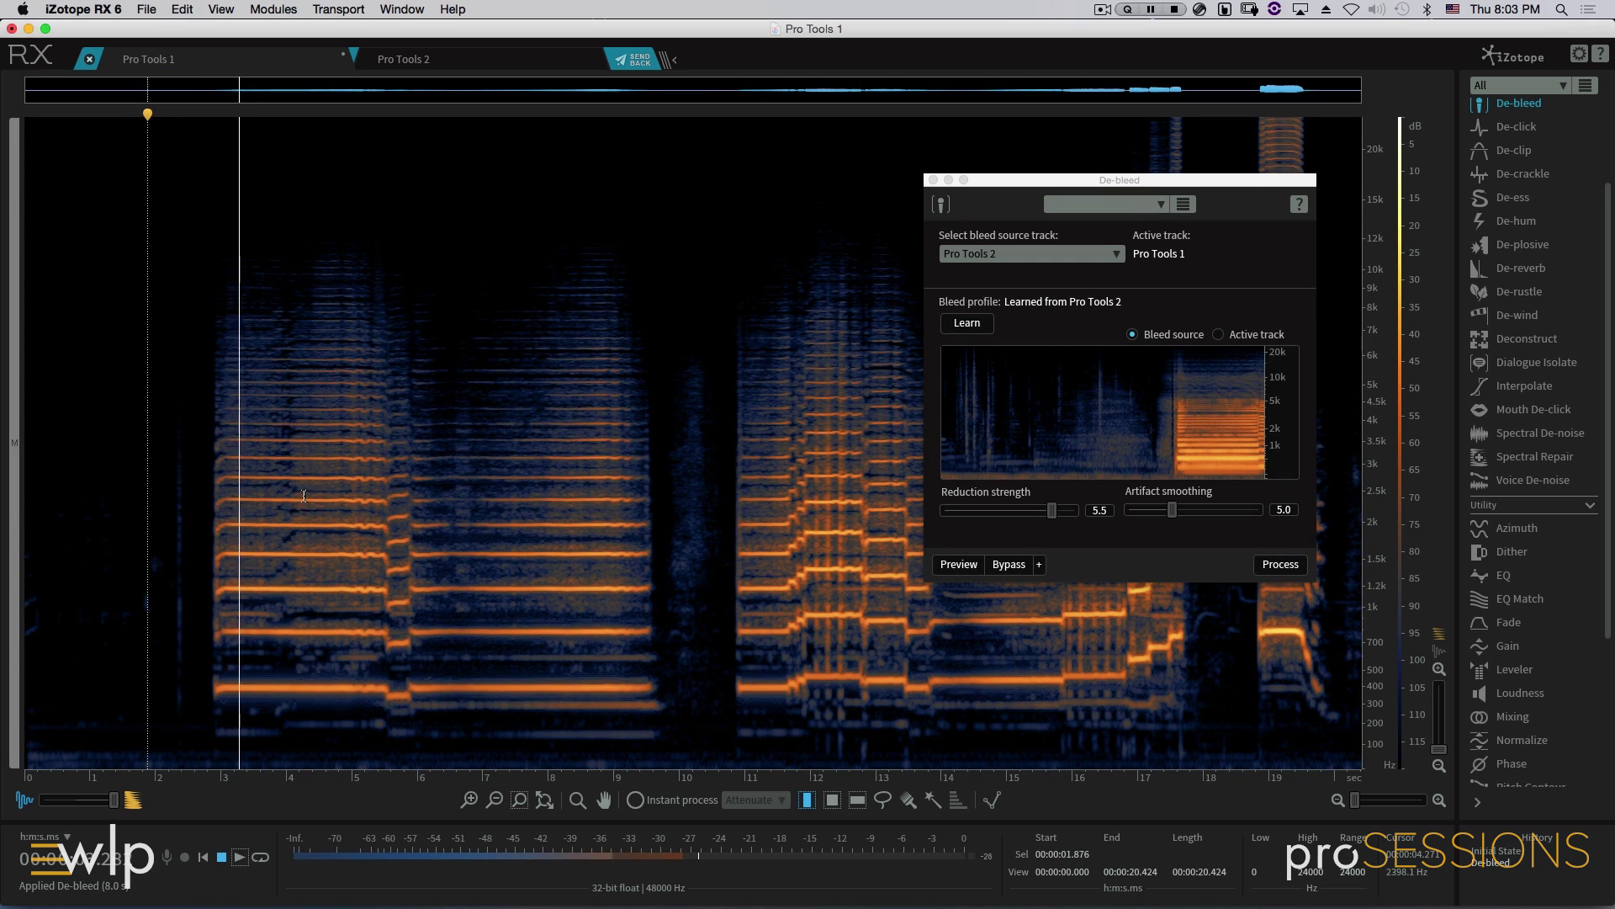
key("space")
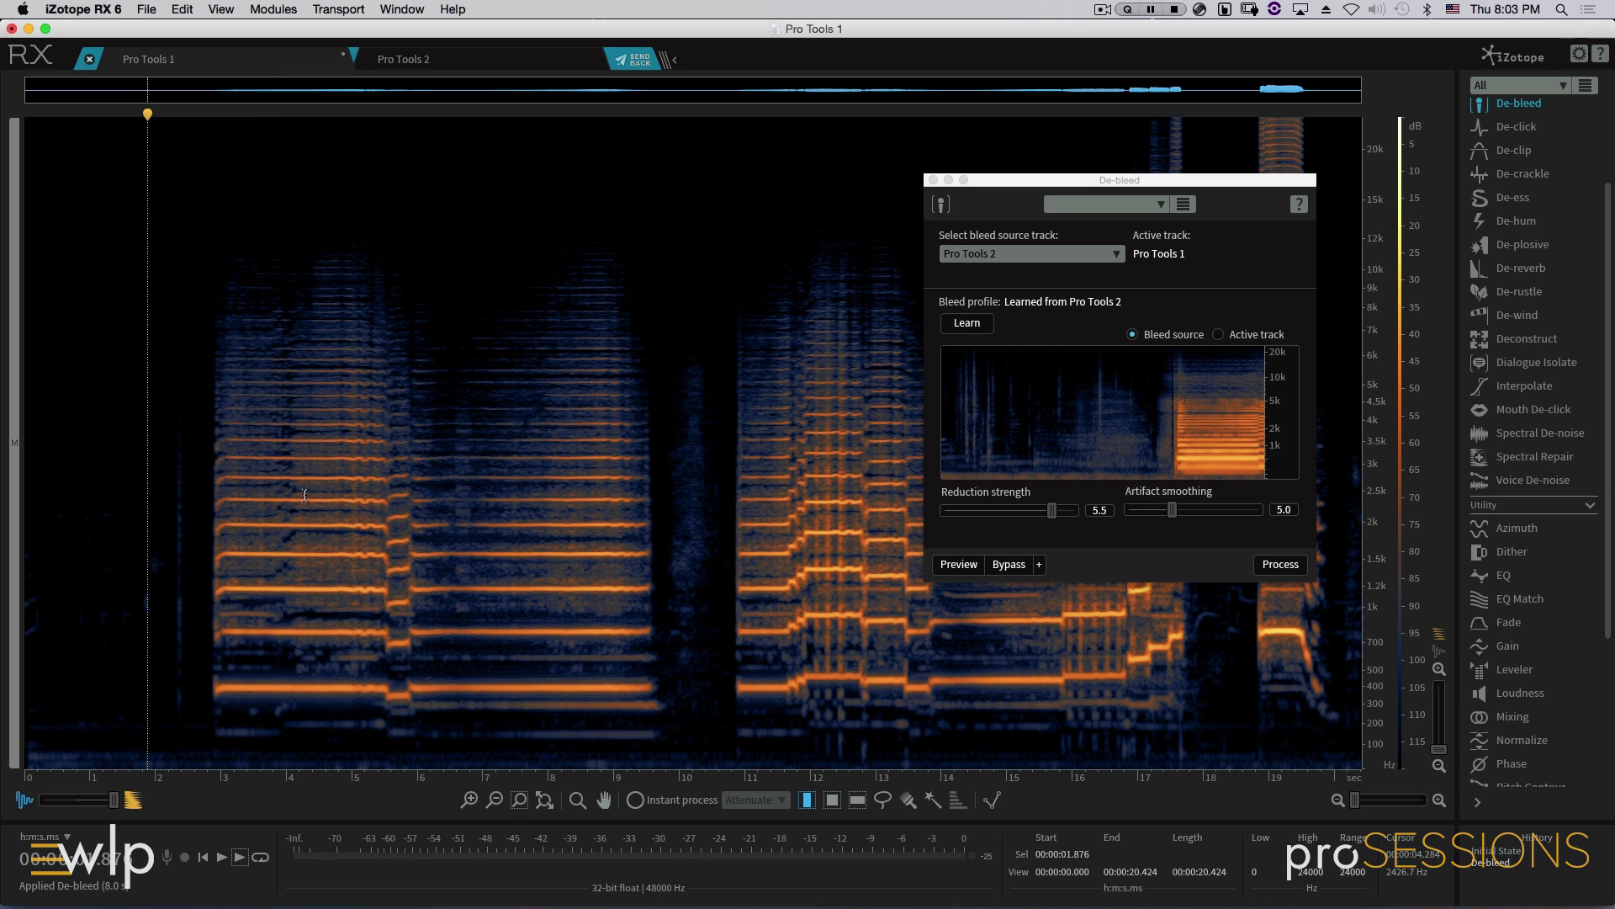
left_click(633, 59)
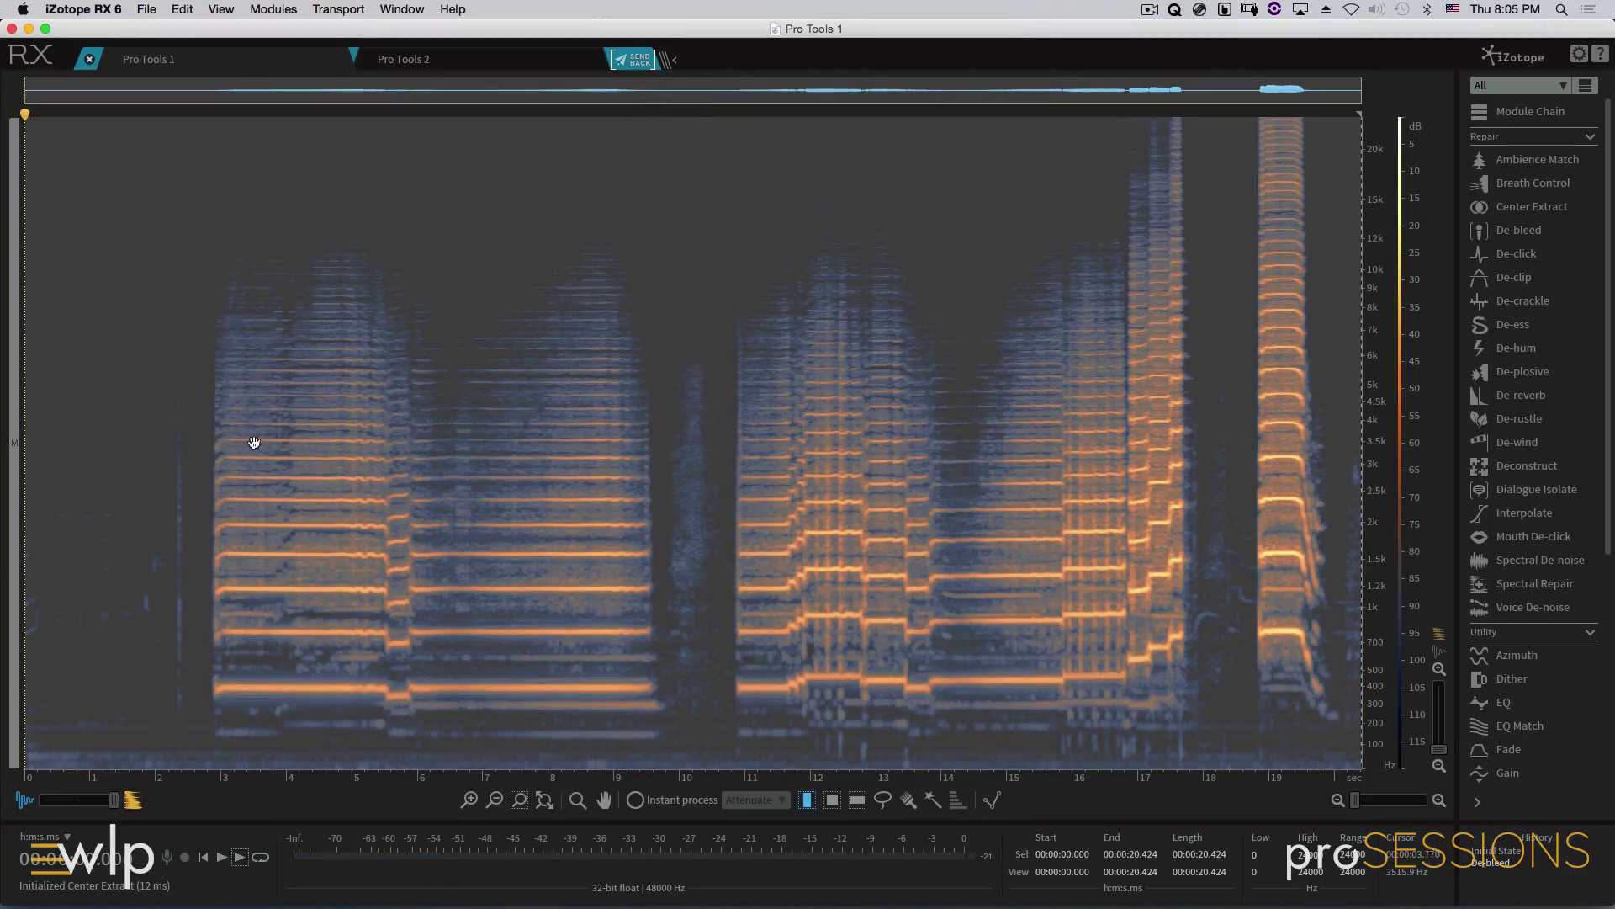
Audition from about 2.25 seconds, then rectangle-select the harmonic near 1.1 kHz from roughly 5.8 to 11.1 seconds.
left_click(172, 458)
key("space")
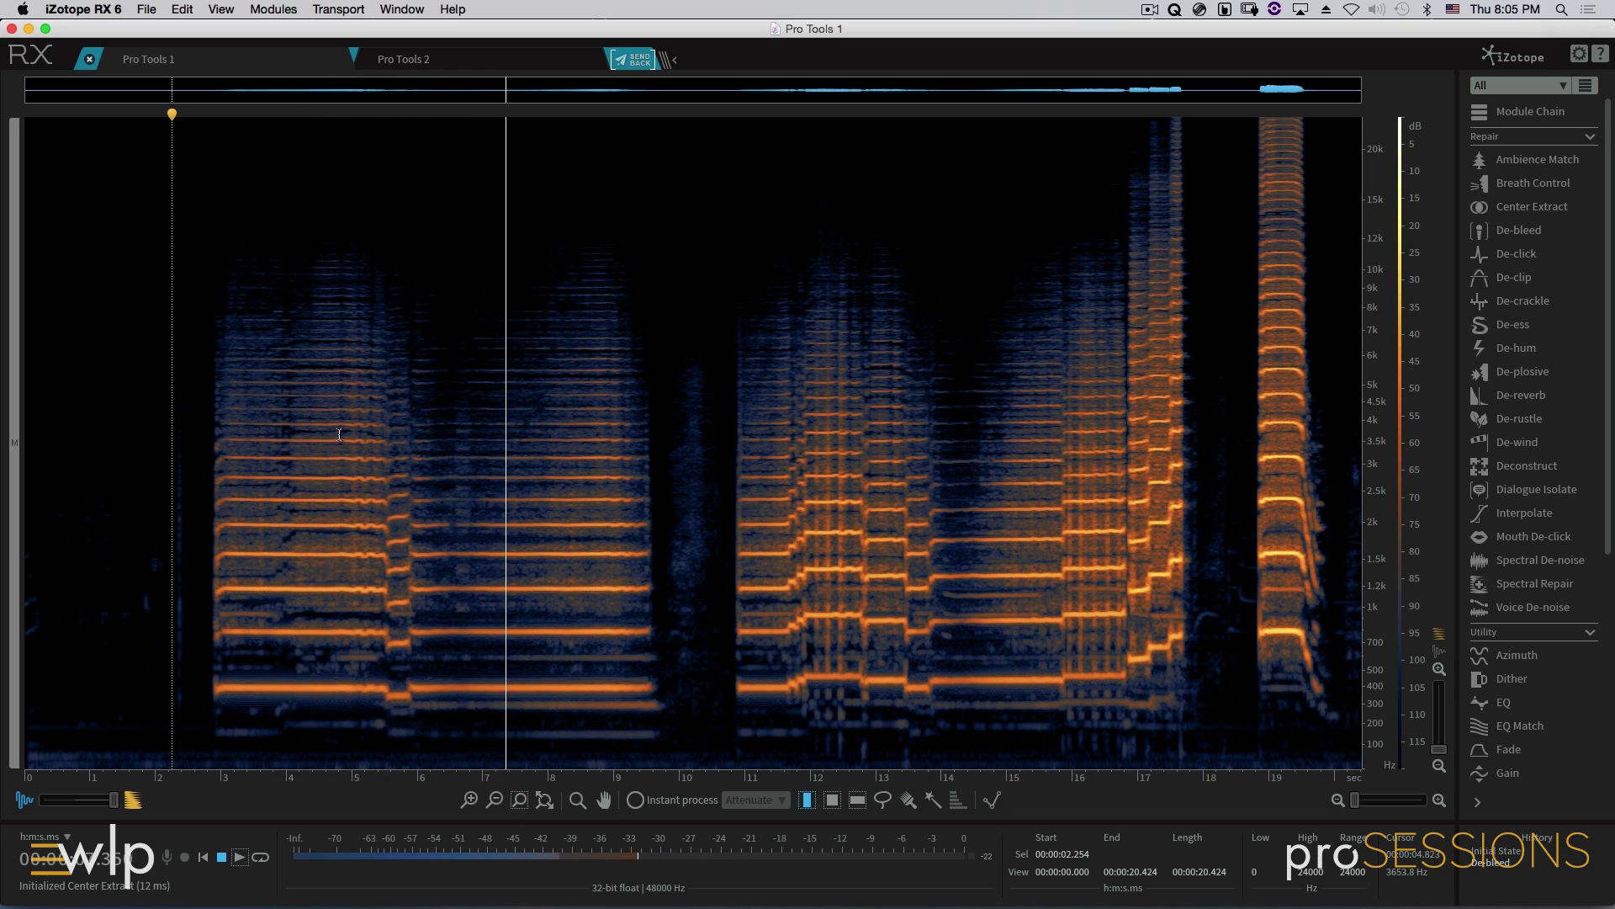
key("space")
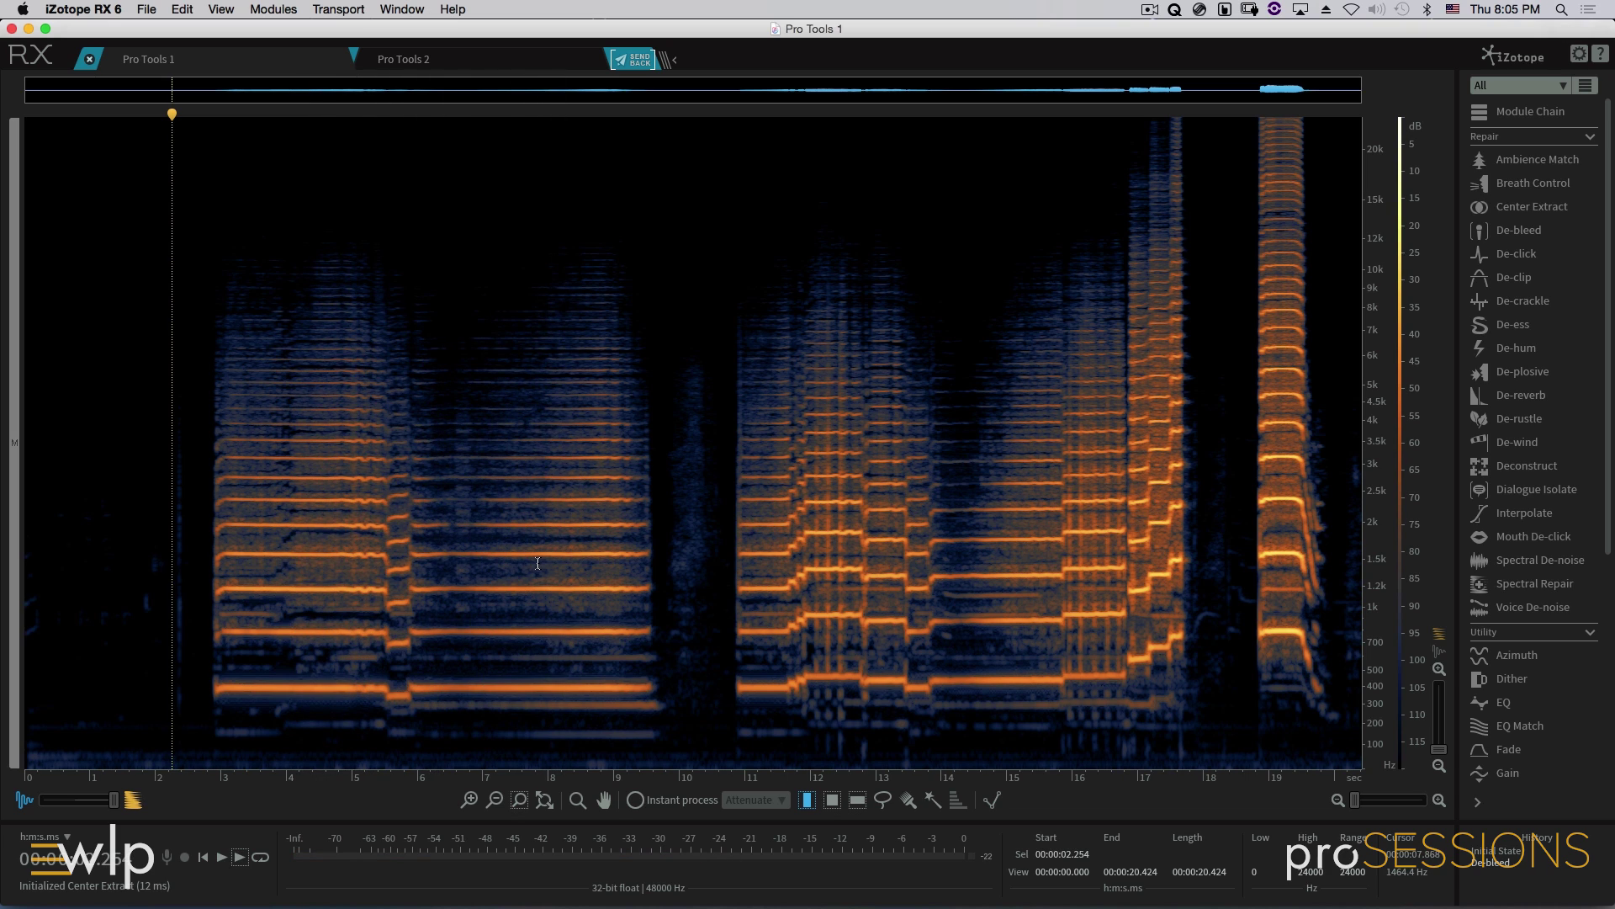
key("r")
left_click_drag(406, 582, 755, 601)
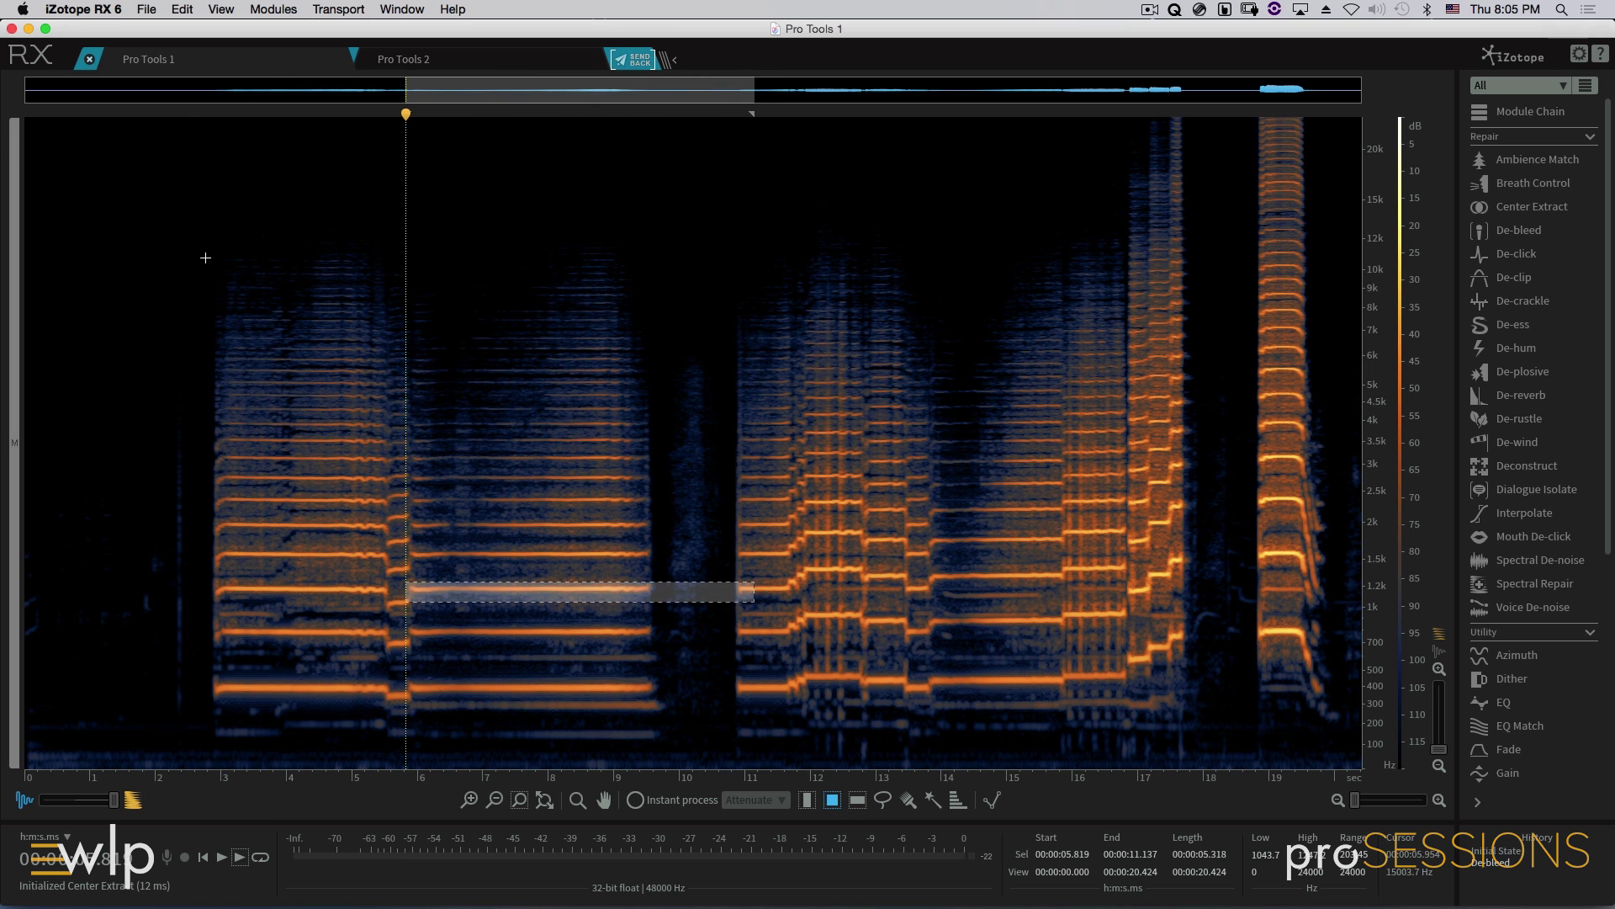